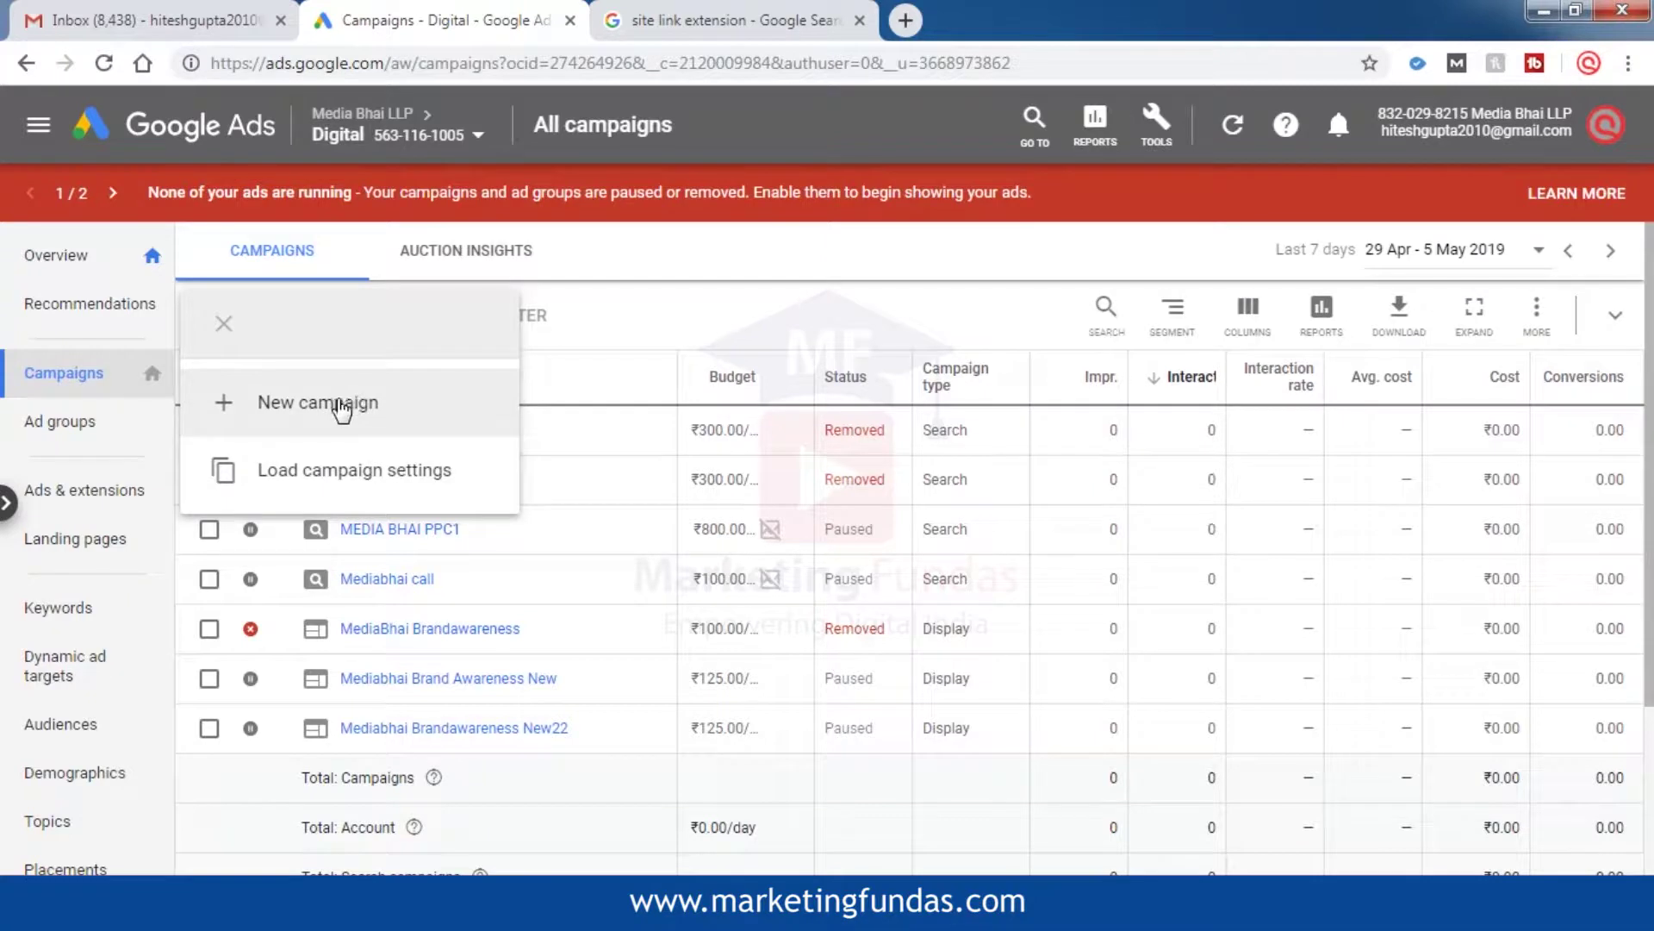
Create a new campaign with the Leads goal and the Search type, reaching the goal through website visits
left_click(341, 405)
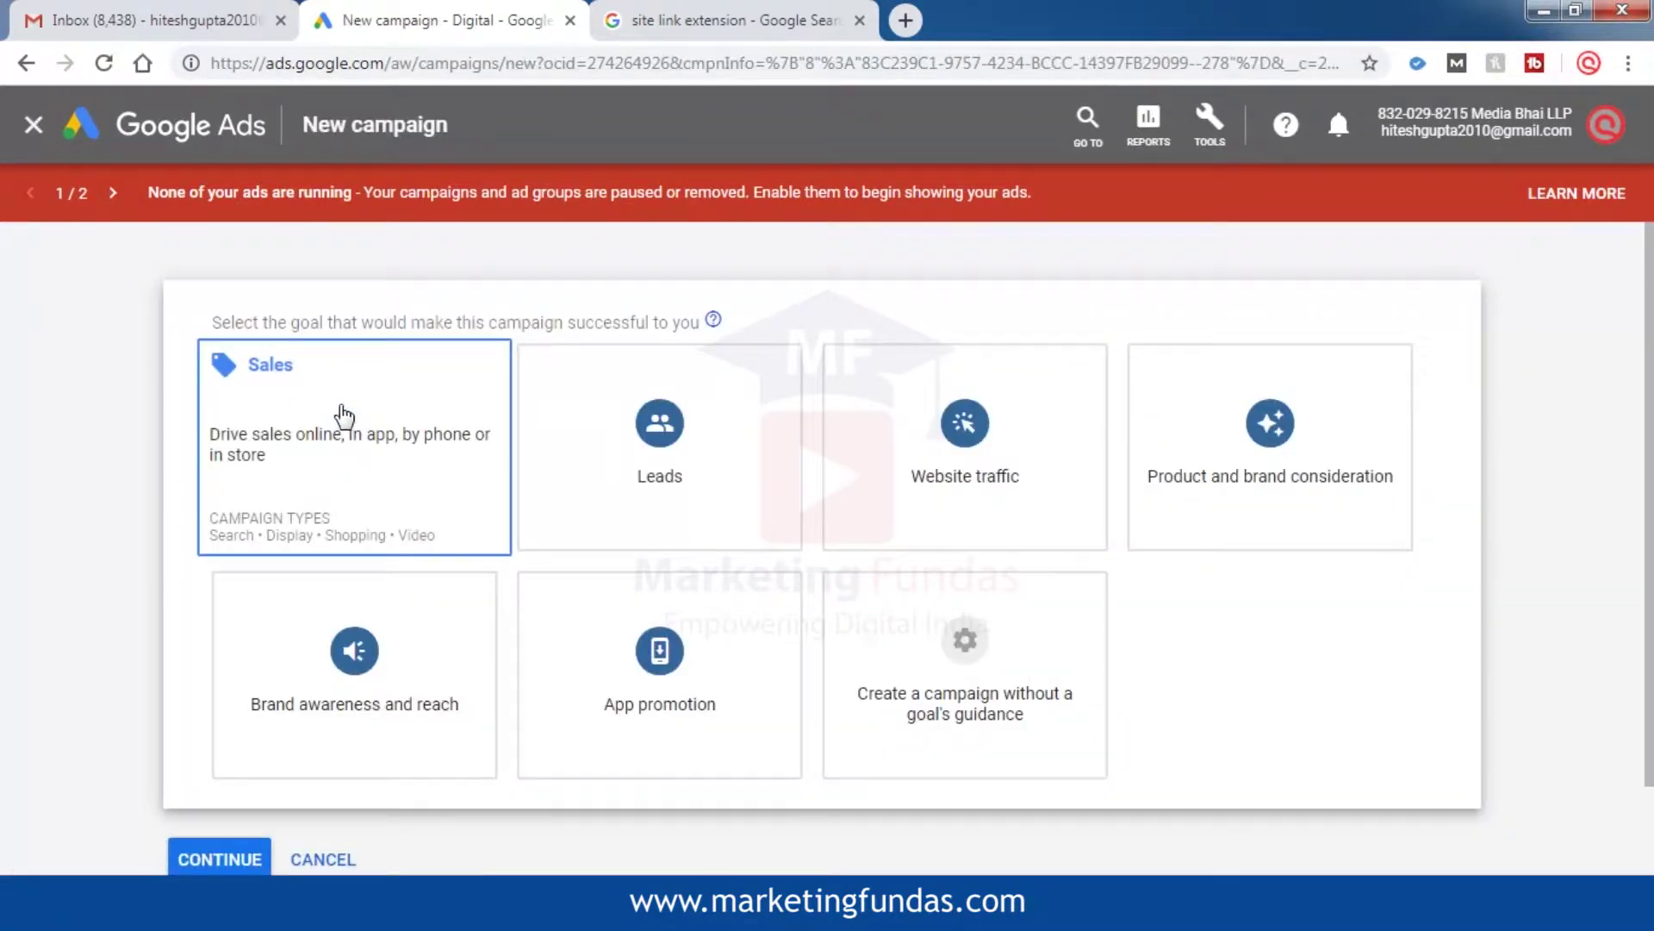
left_click(673, 465)
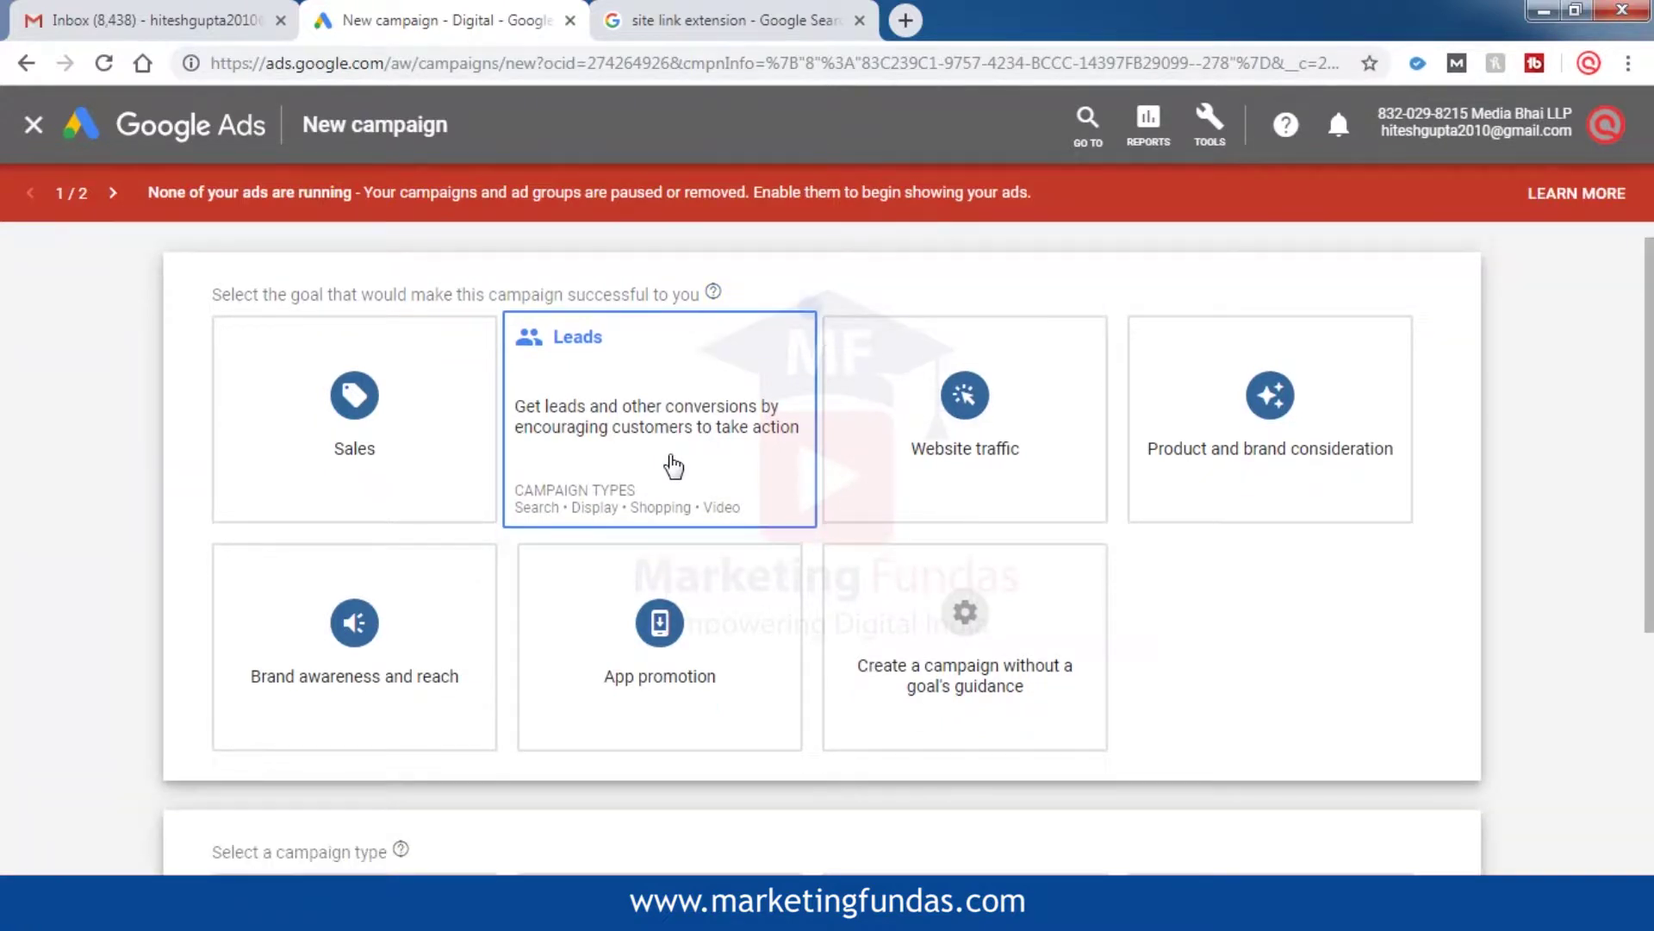
left_click(379, 651)
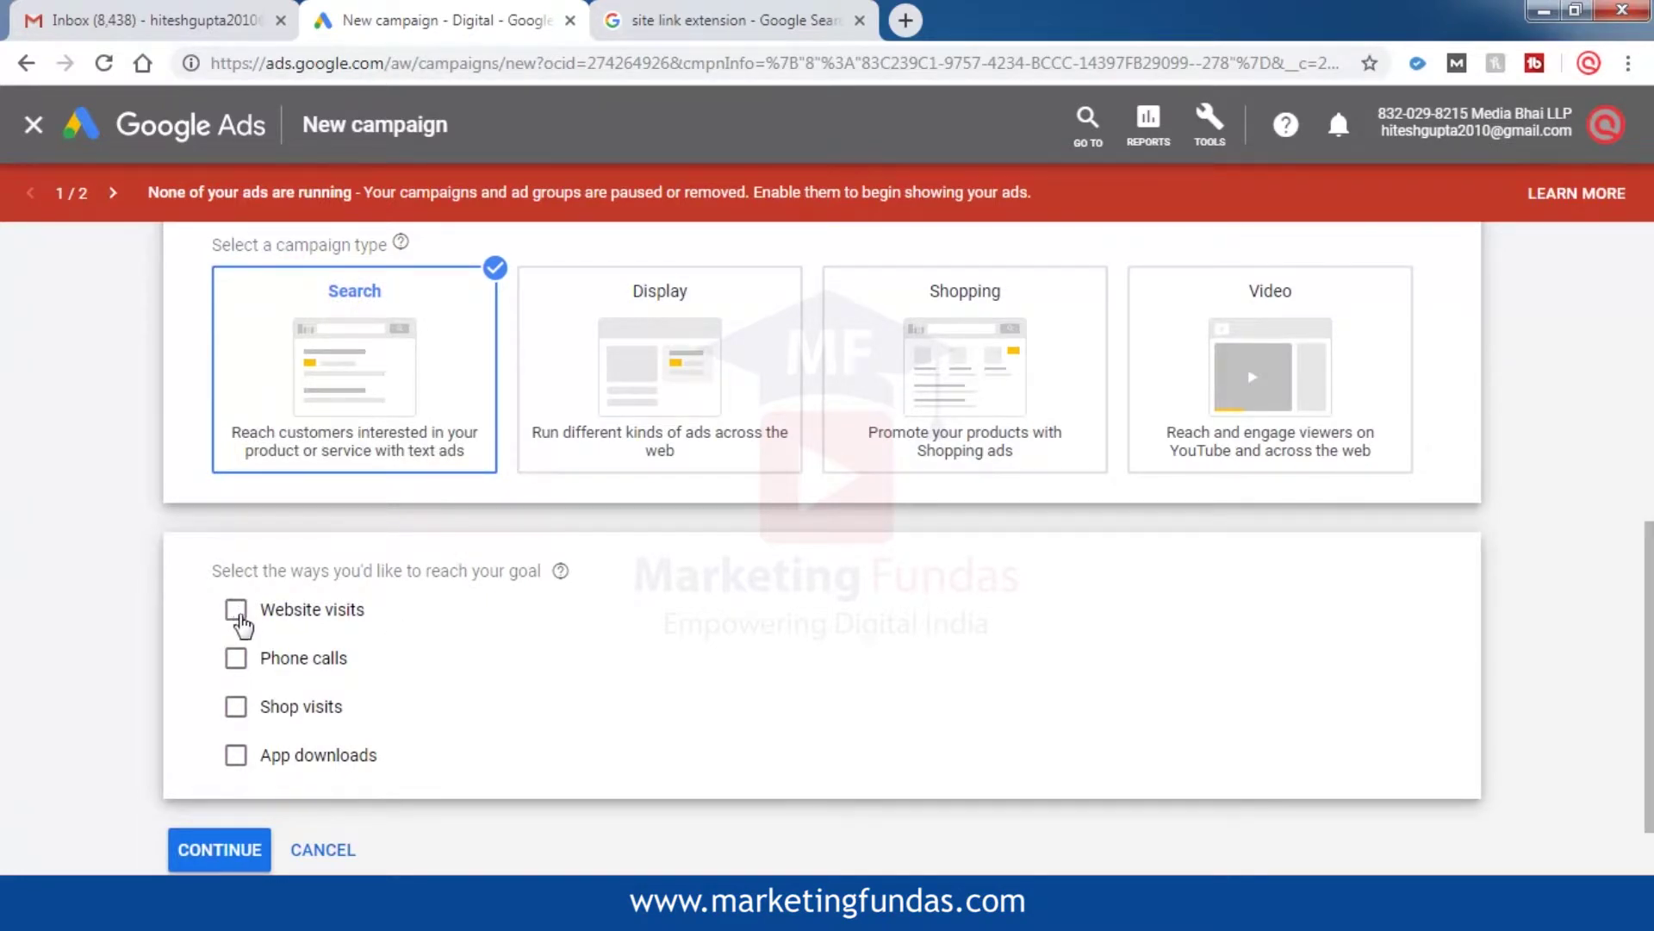
left_click(242, 616)
scroll(517, 732, "down", 2)
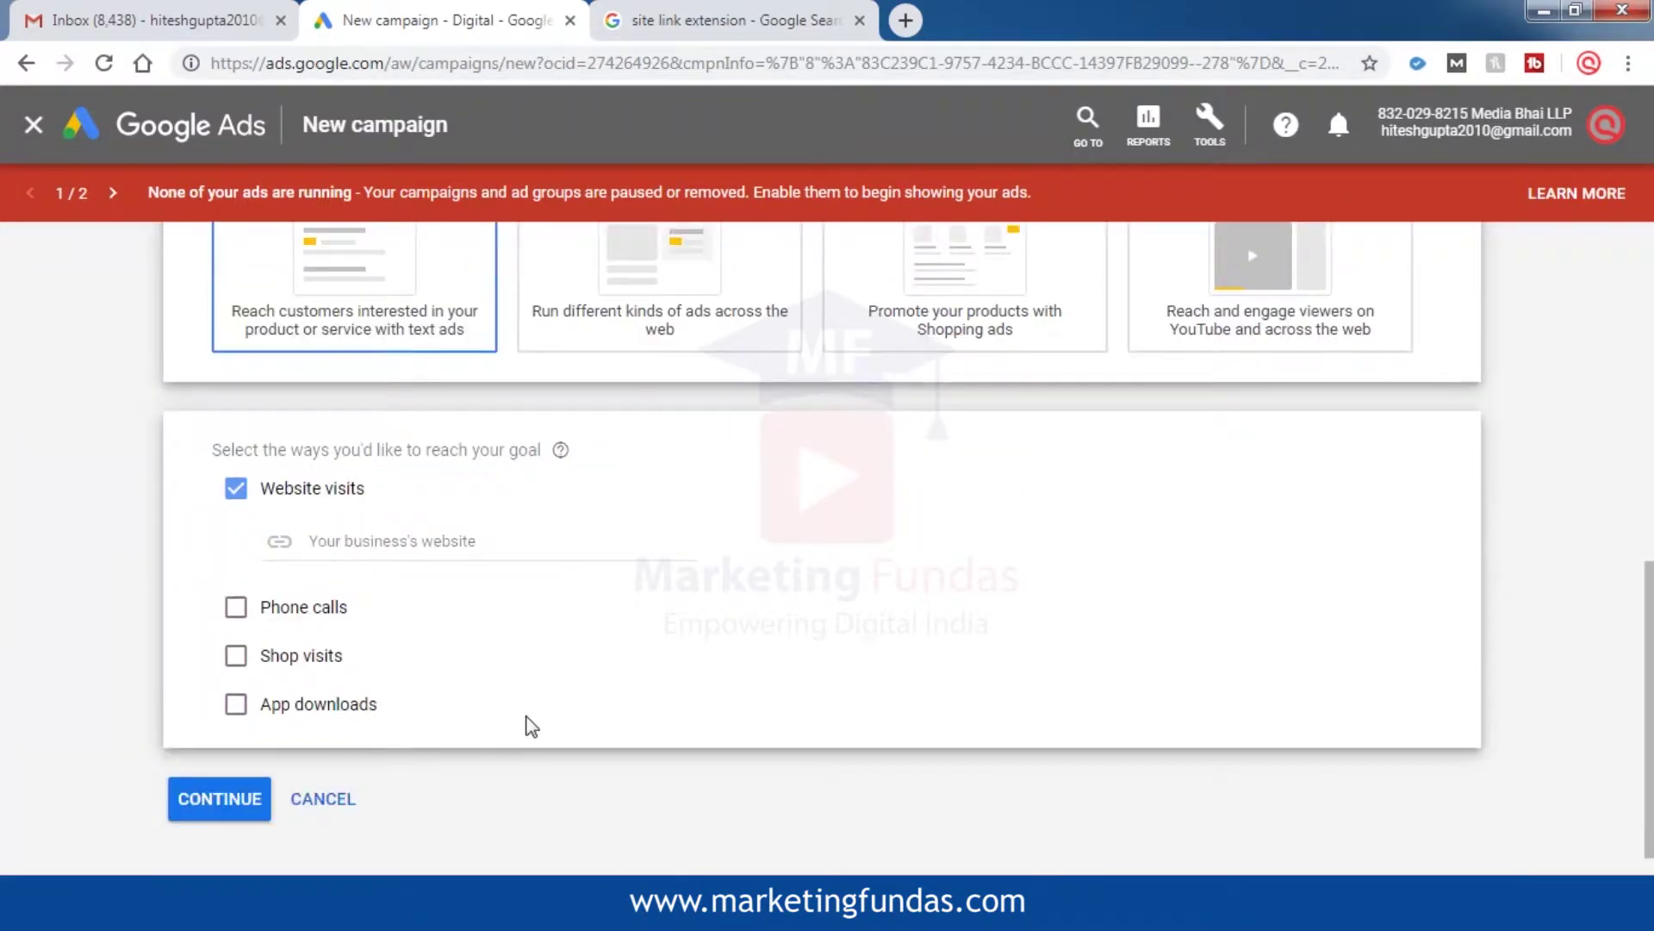
Open mediabhai.com in a new browser tab and copy its web address
left_click(442, 541)
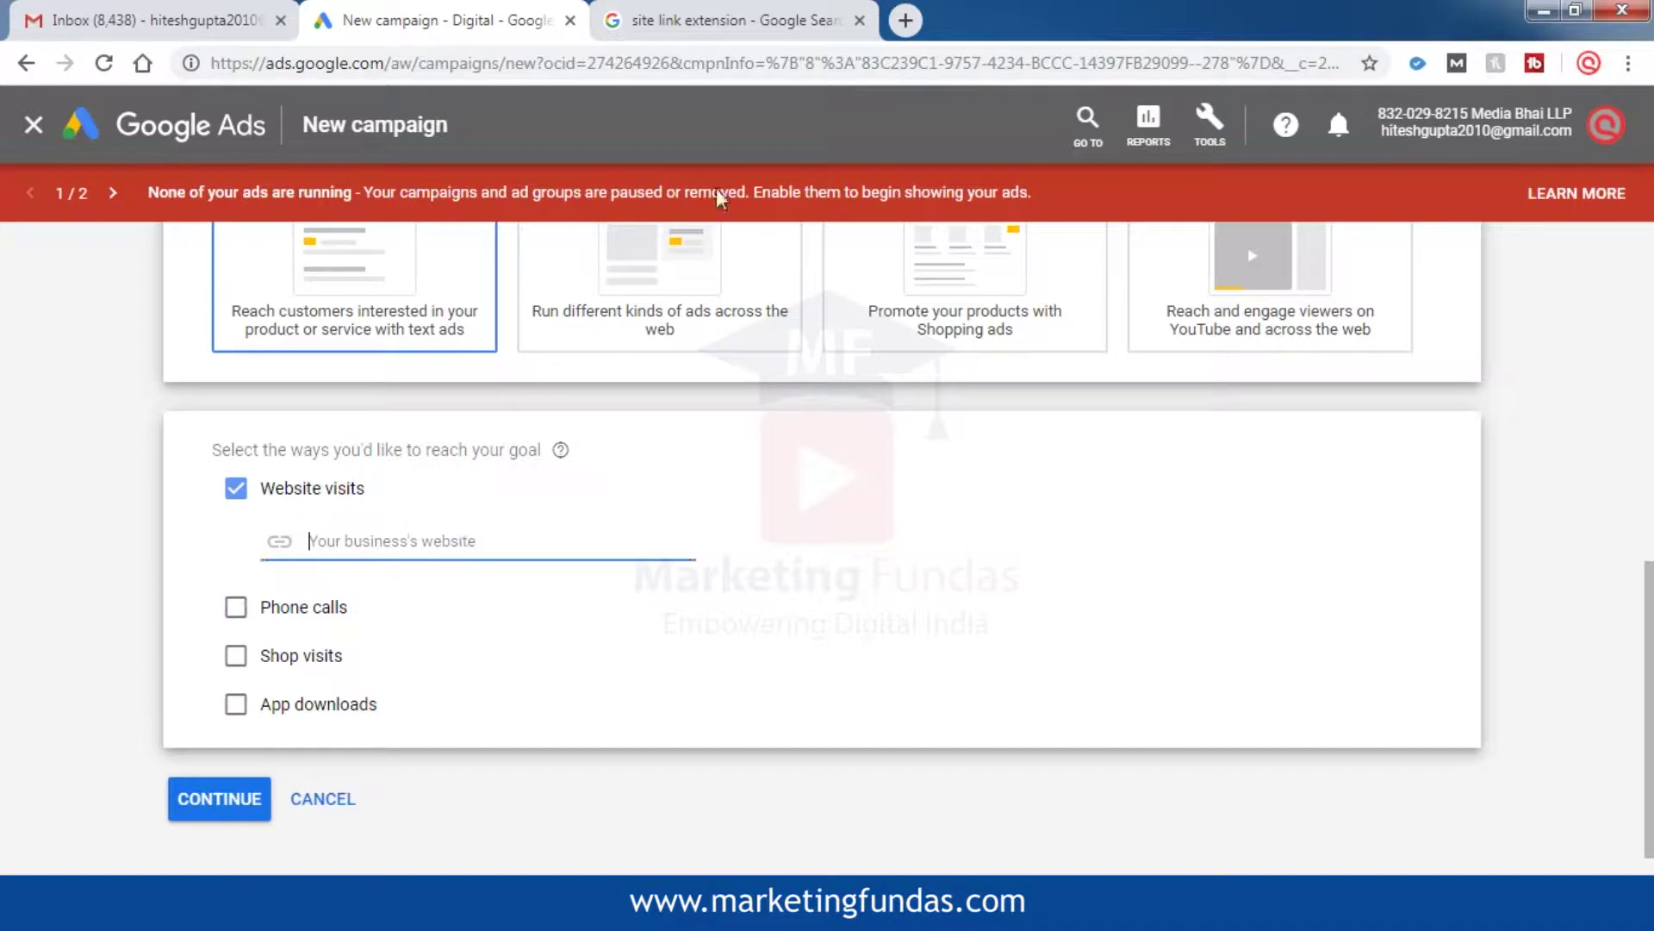
left_click(905, 23)
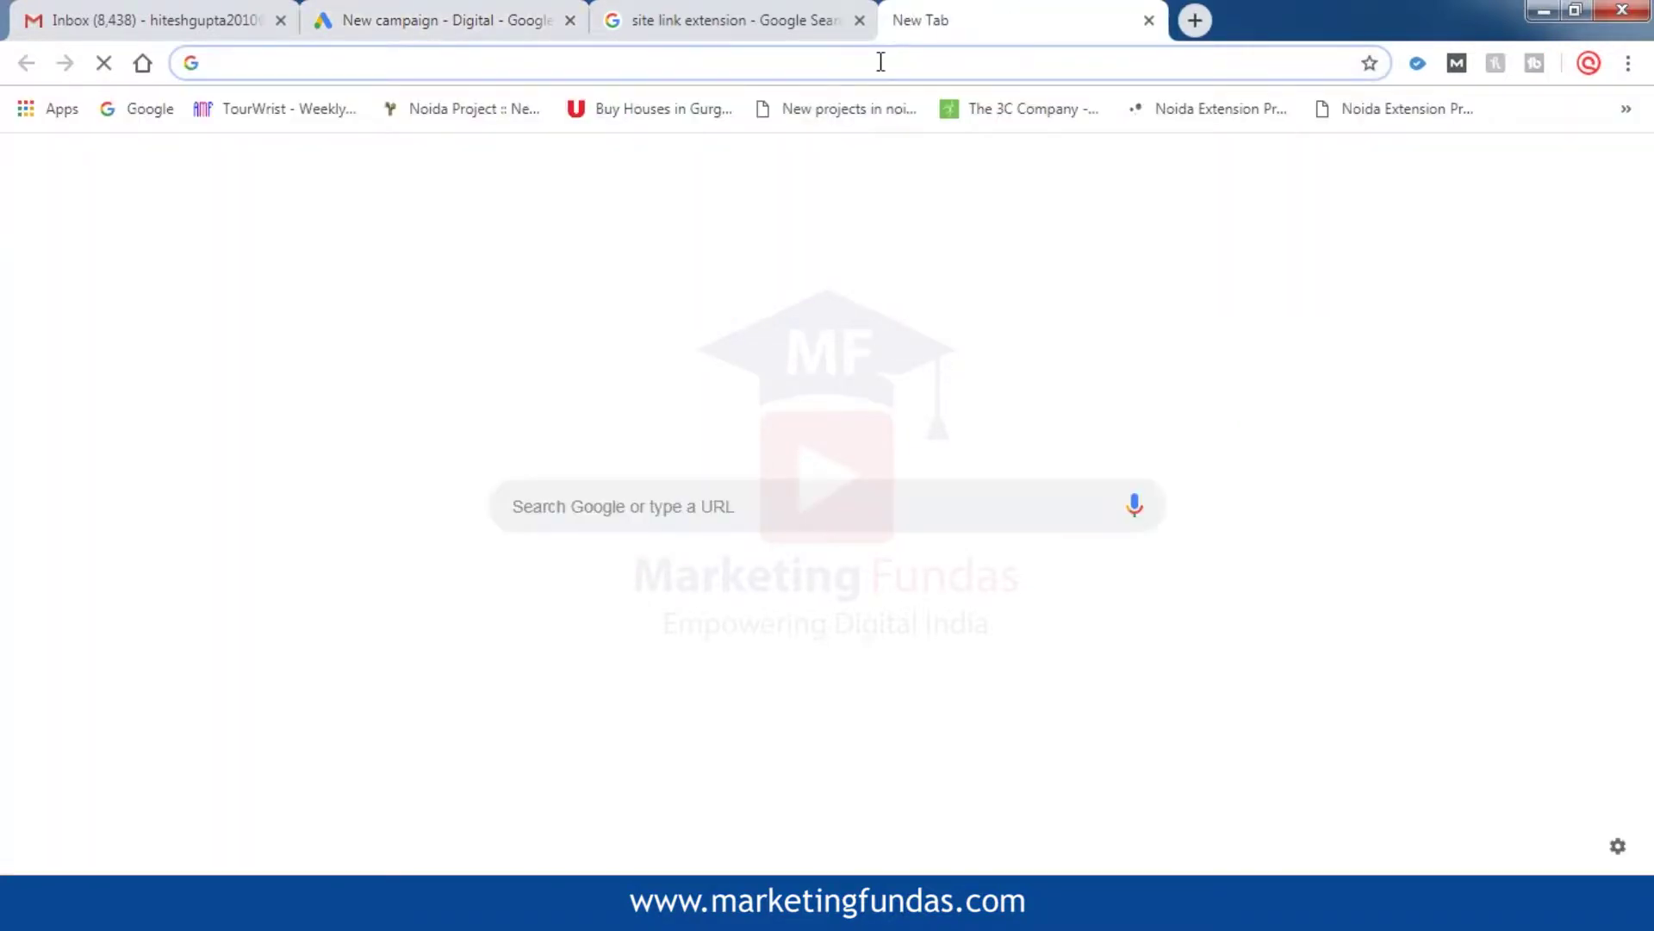
type("me")
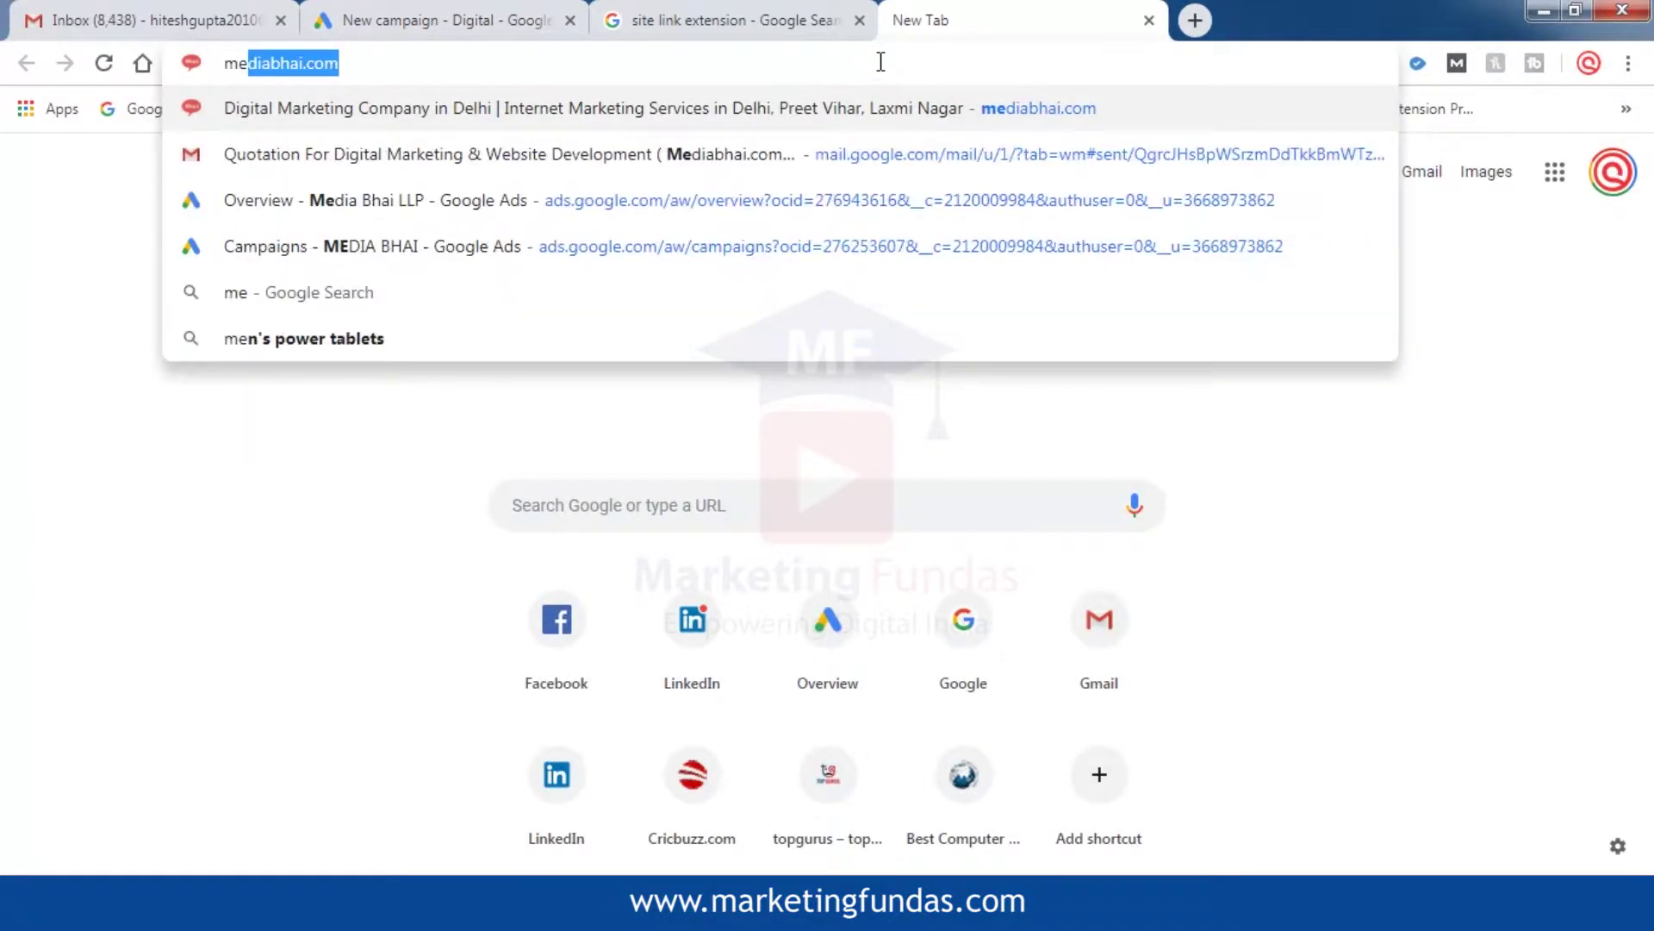
key("Return")
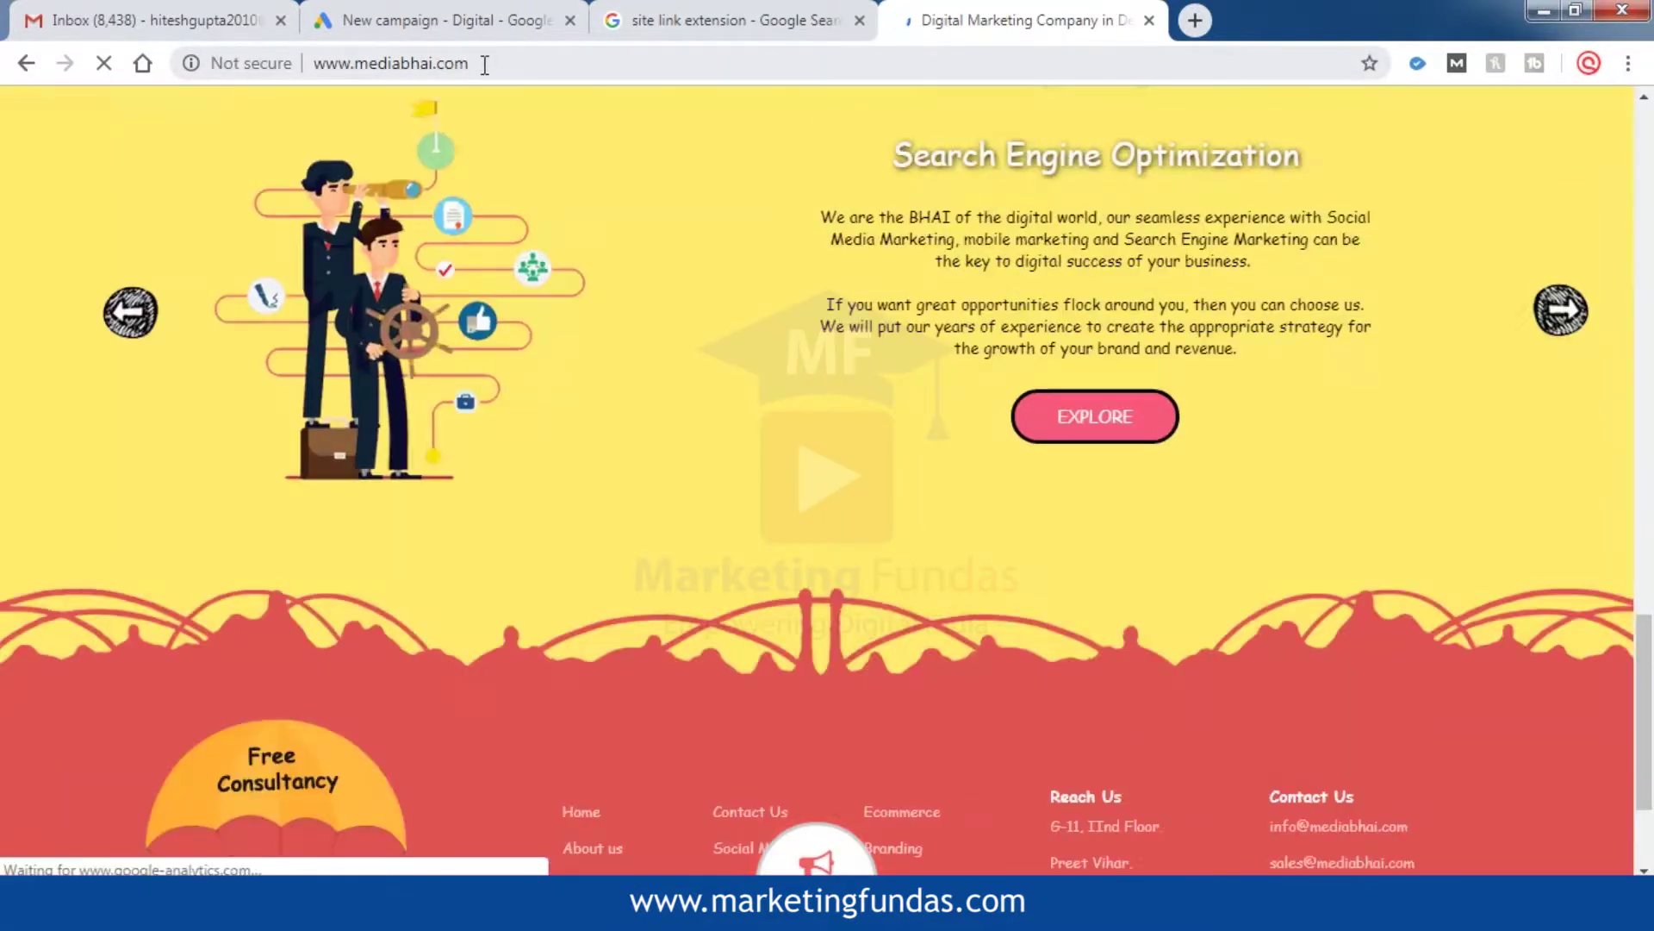
left_click_drag(485, 65, 316, 65)
key("ctrl+c")
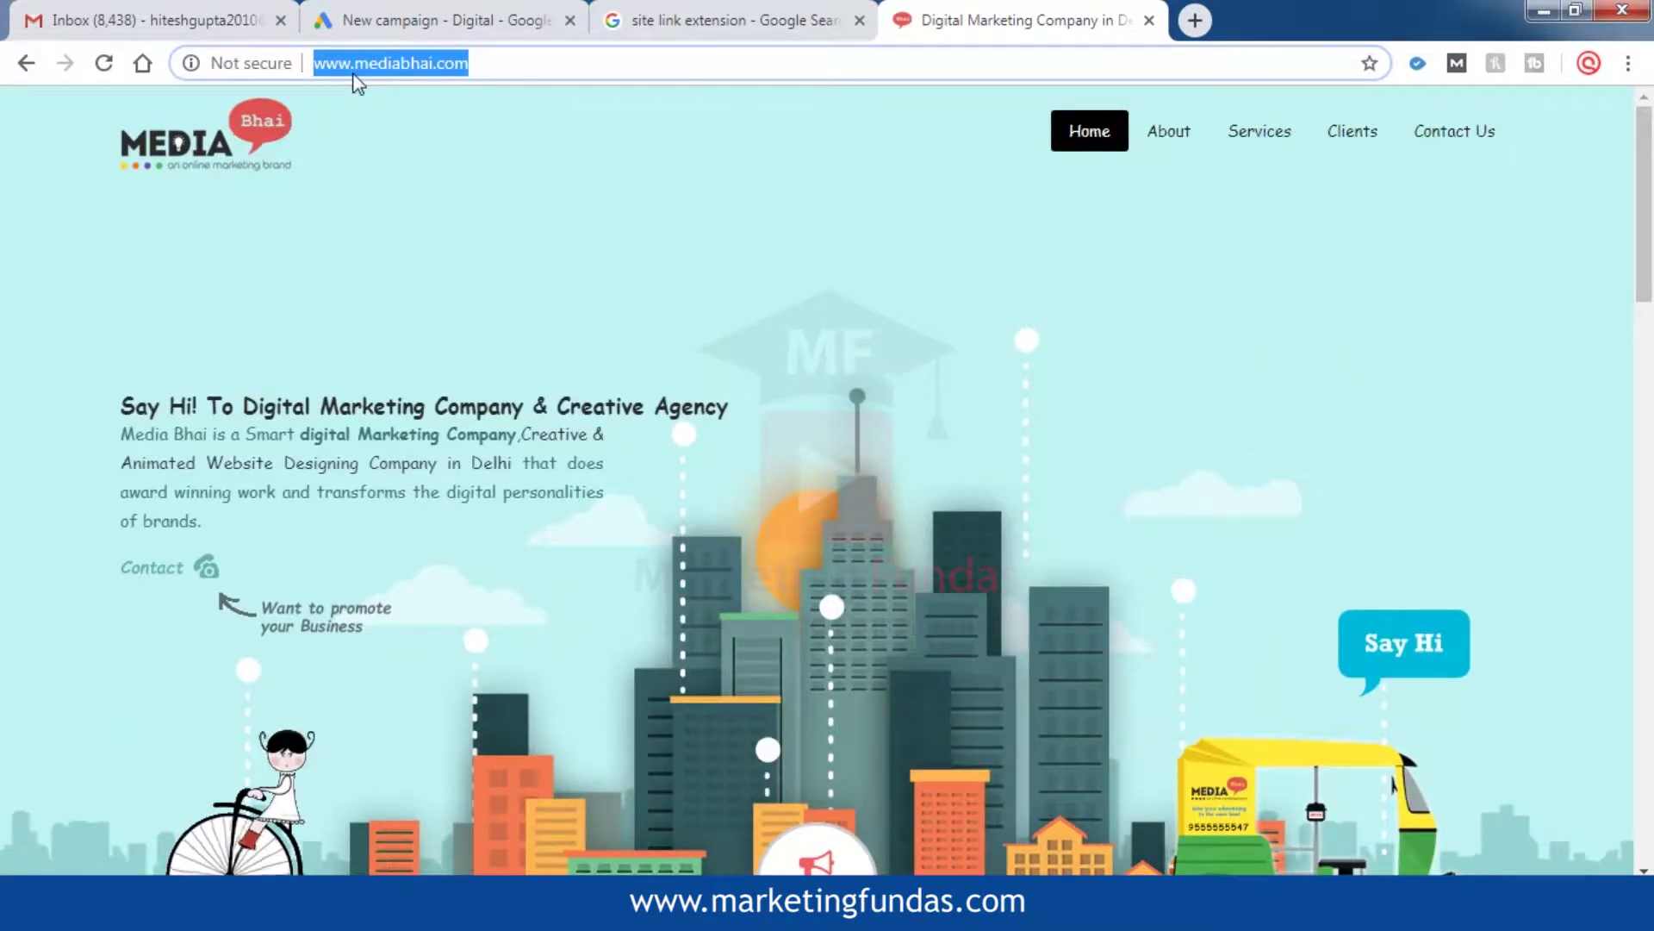
left_click(560, 12)
left_click(427, 542)
key("ctrl+v")
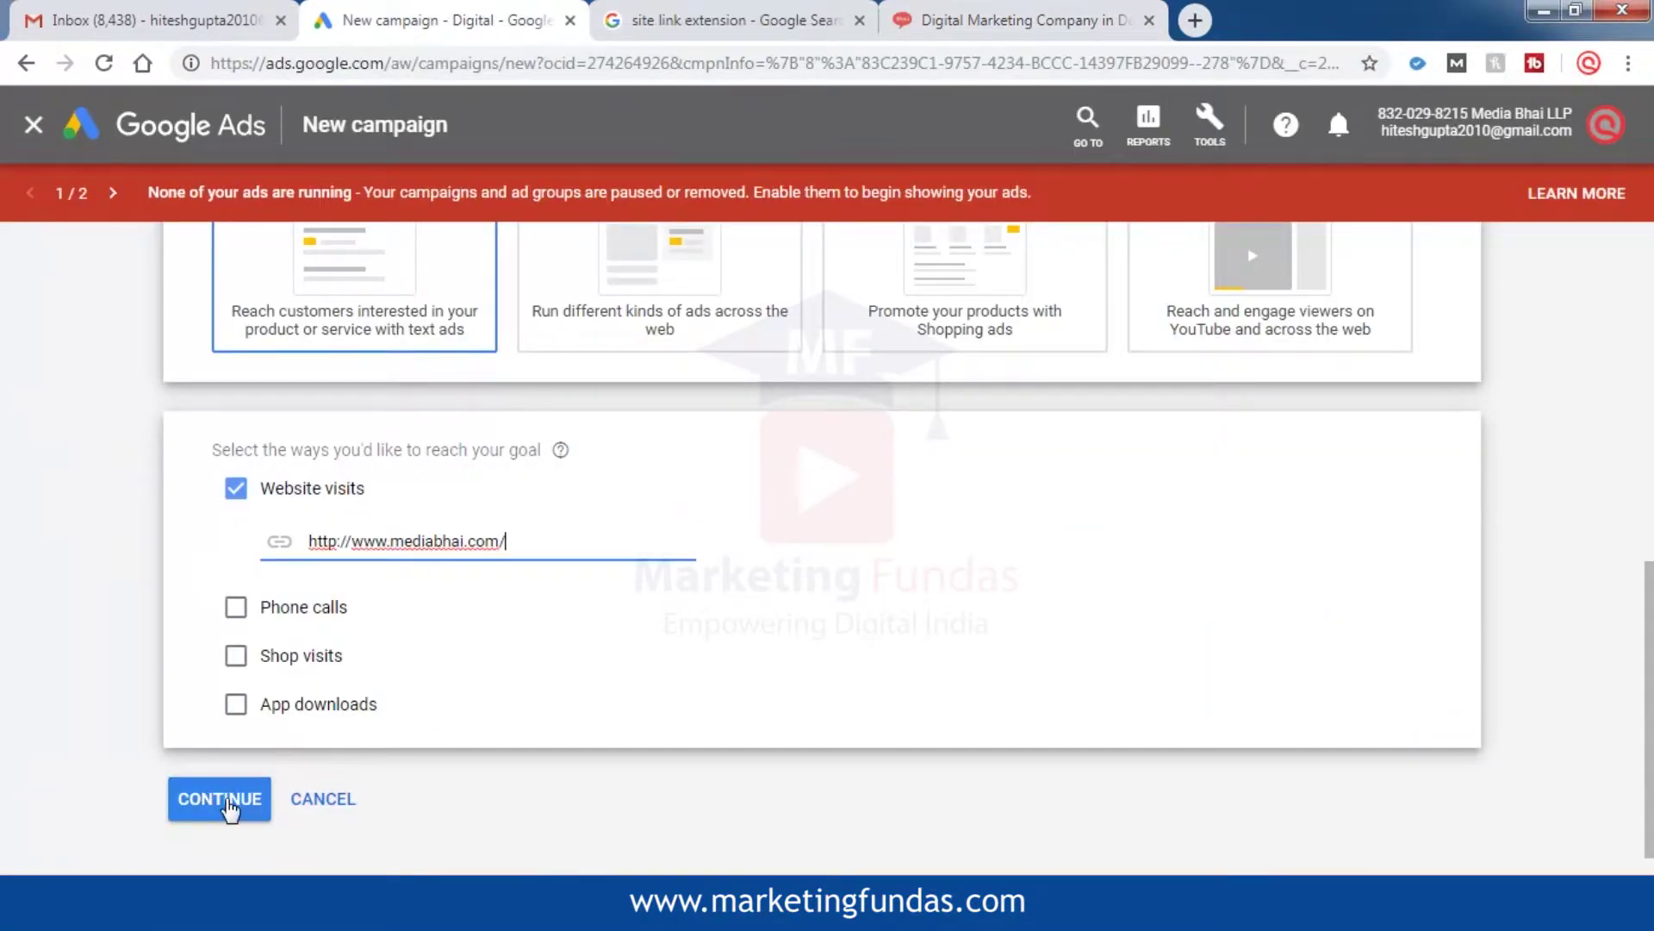
left_click(222, 802)
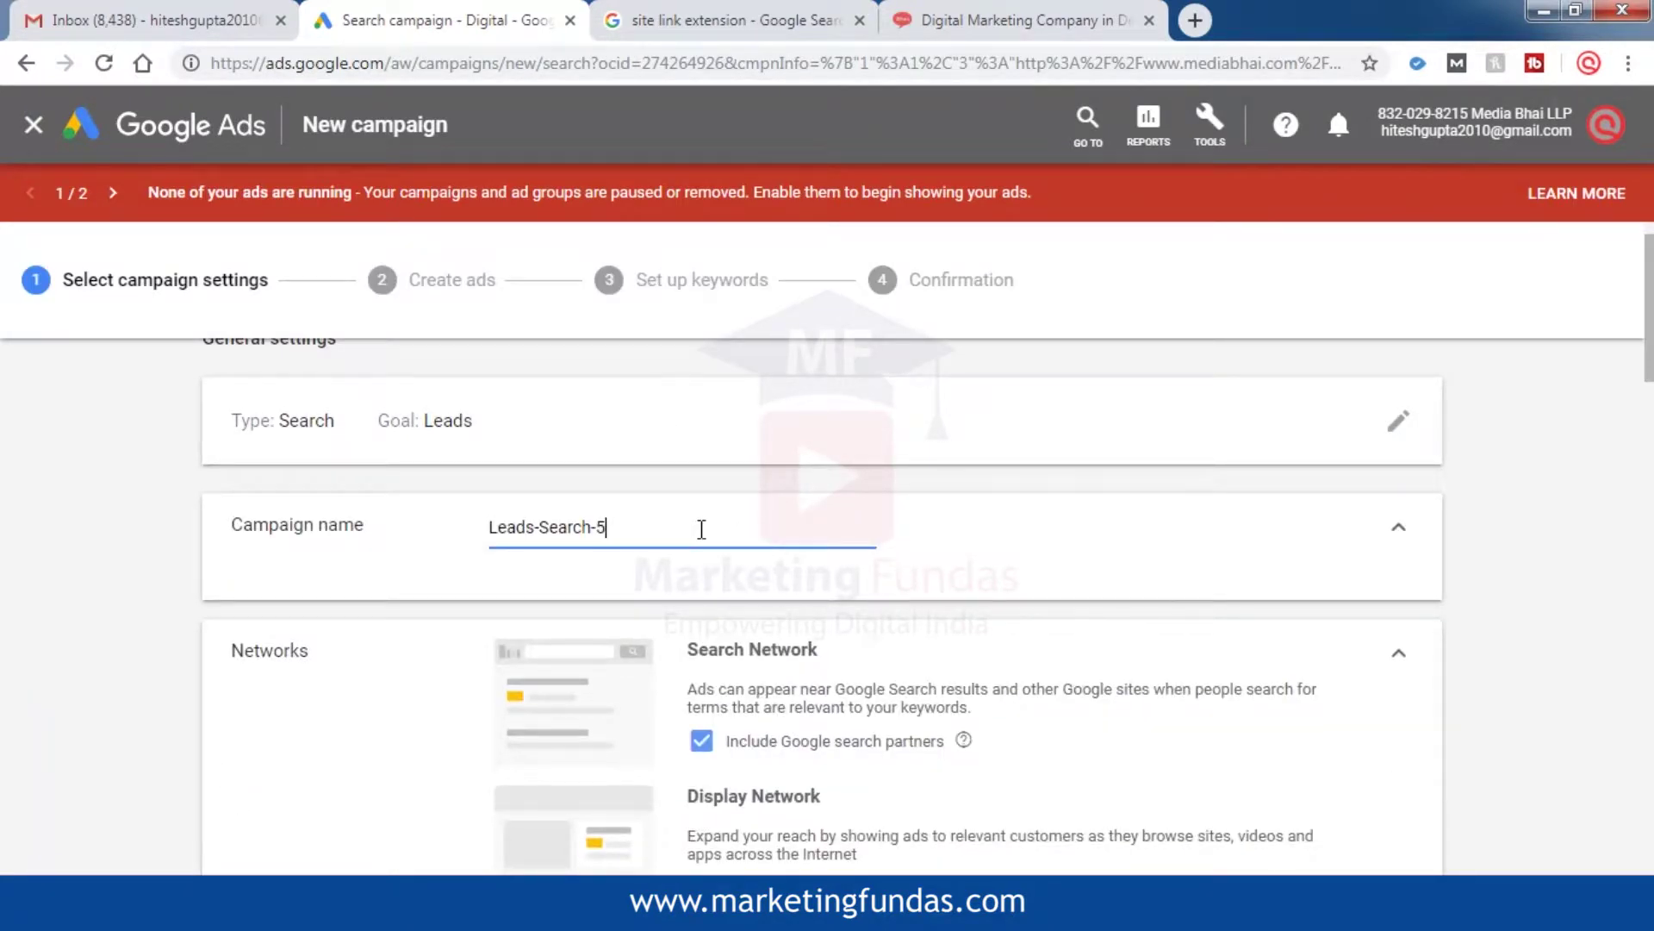
Replace the default campaign name with "digital demo"
key("BackSpace")
key("BackSpace")
key("BackSpace")
key("BackSpace")
key("BackSpace")
key("BackSpace")
key("BackSpace")
key("BackSpace")
key("BackSpace")
key("BackSpace")
key("BackSpace")
key("BackSpace")
key("BackSpace")
key("BackSpace")
type("digital demo")
Exclude Google search partners and the Google Display Network from the campaign's networks
scroll(701, 529, "down", 1)
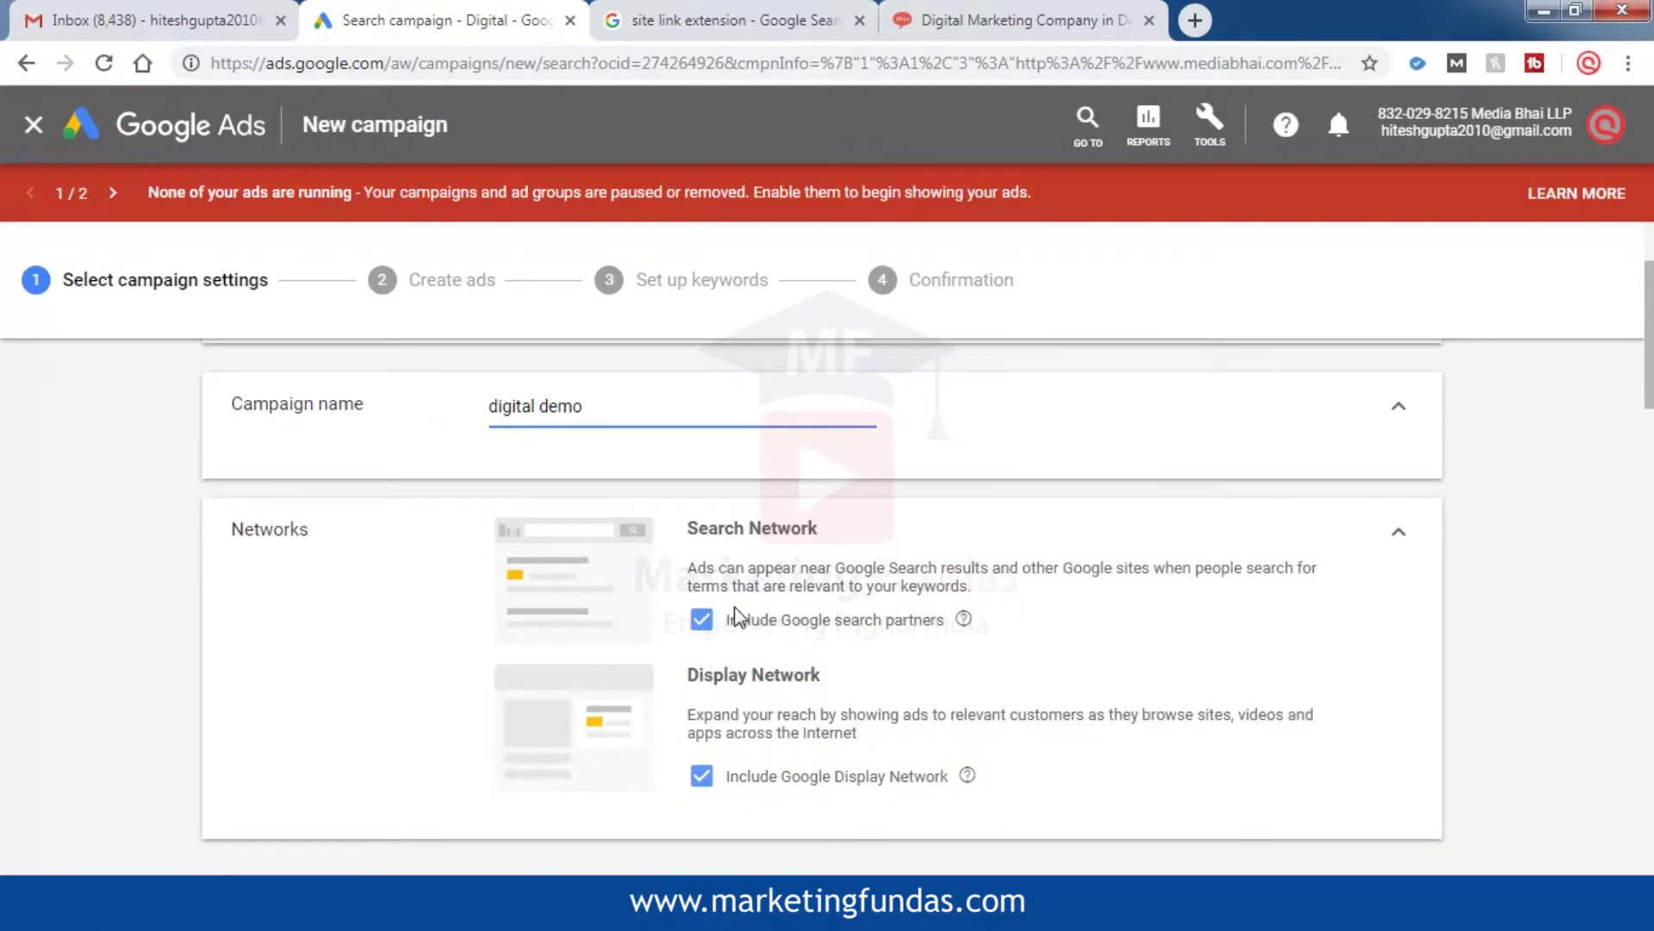
left_click(701, 620)
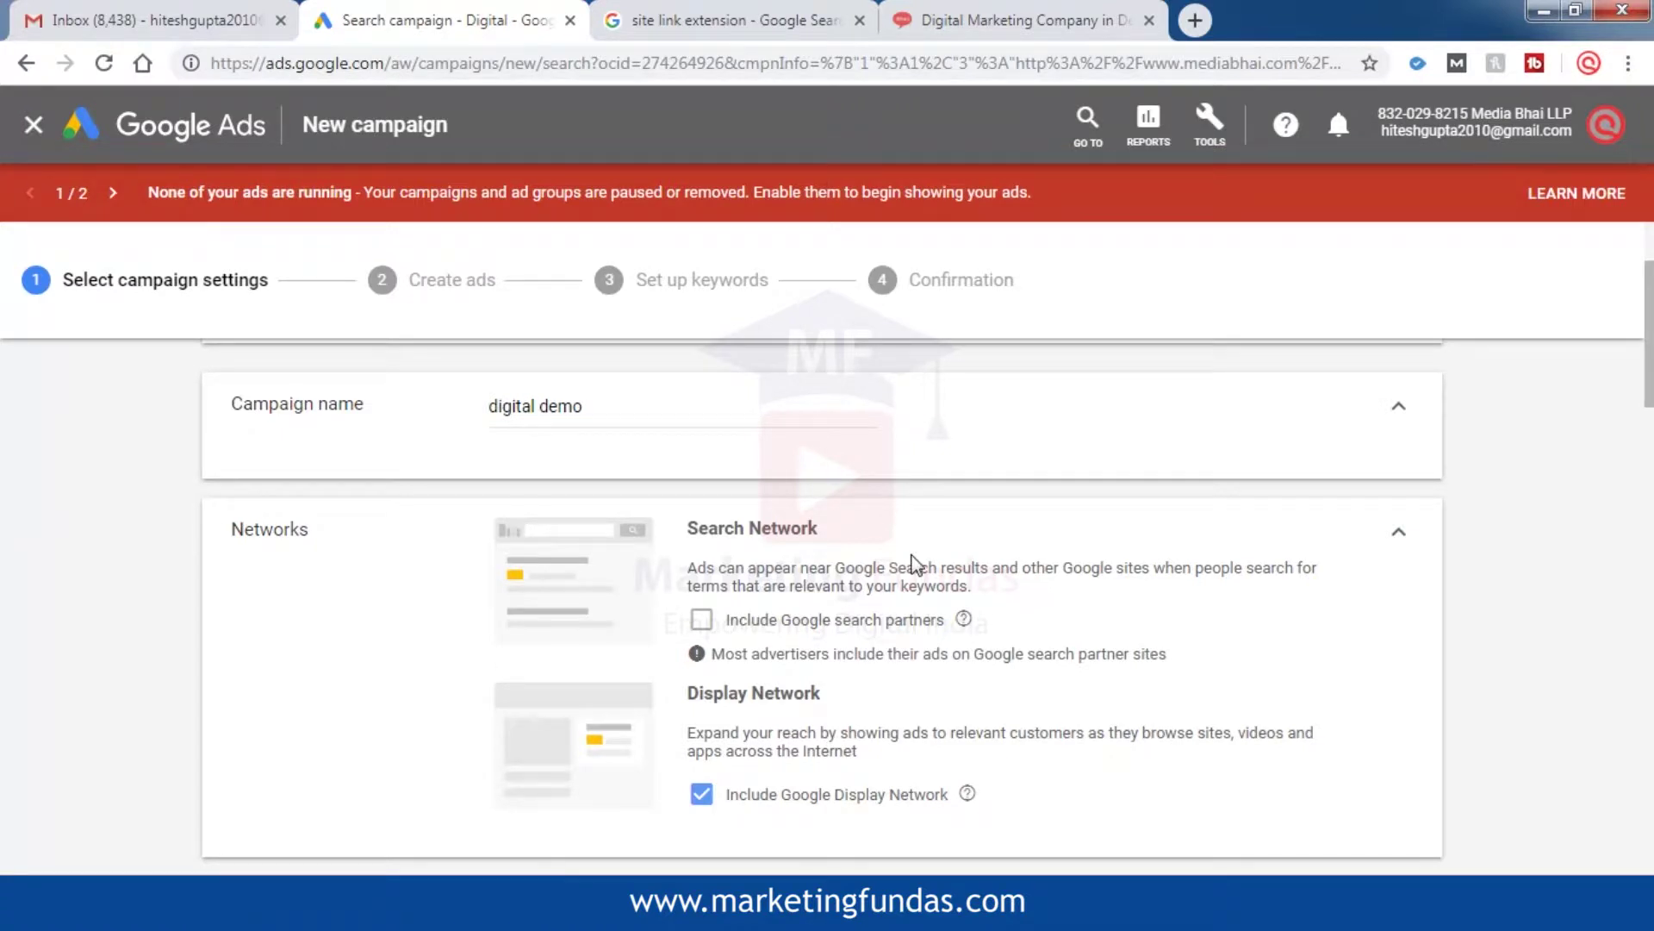
left_click(702, 794)
Target the Delhi, India union territory using the advanced location search and save the location
scroll(939, 663, "down", 3)
scroll(941, 663, "down", 4)
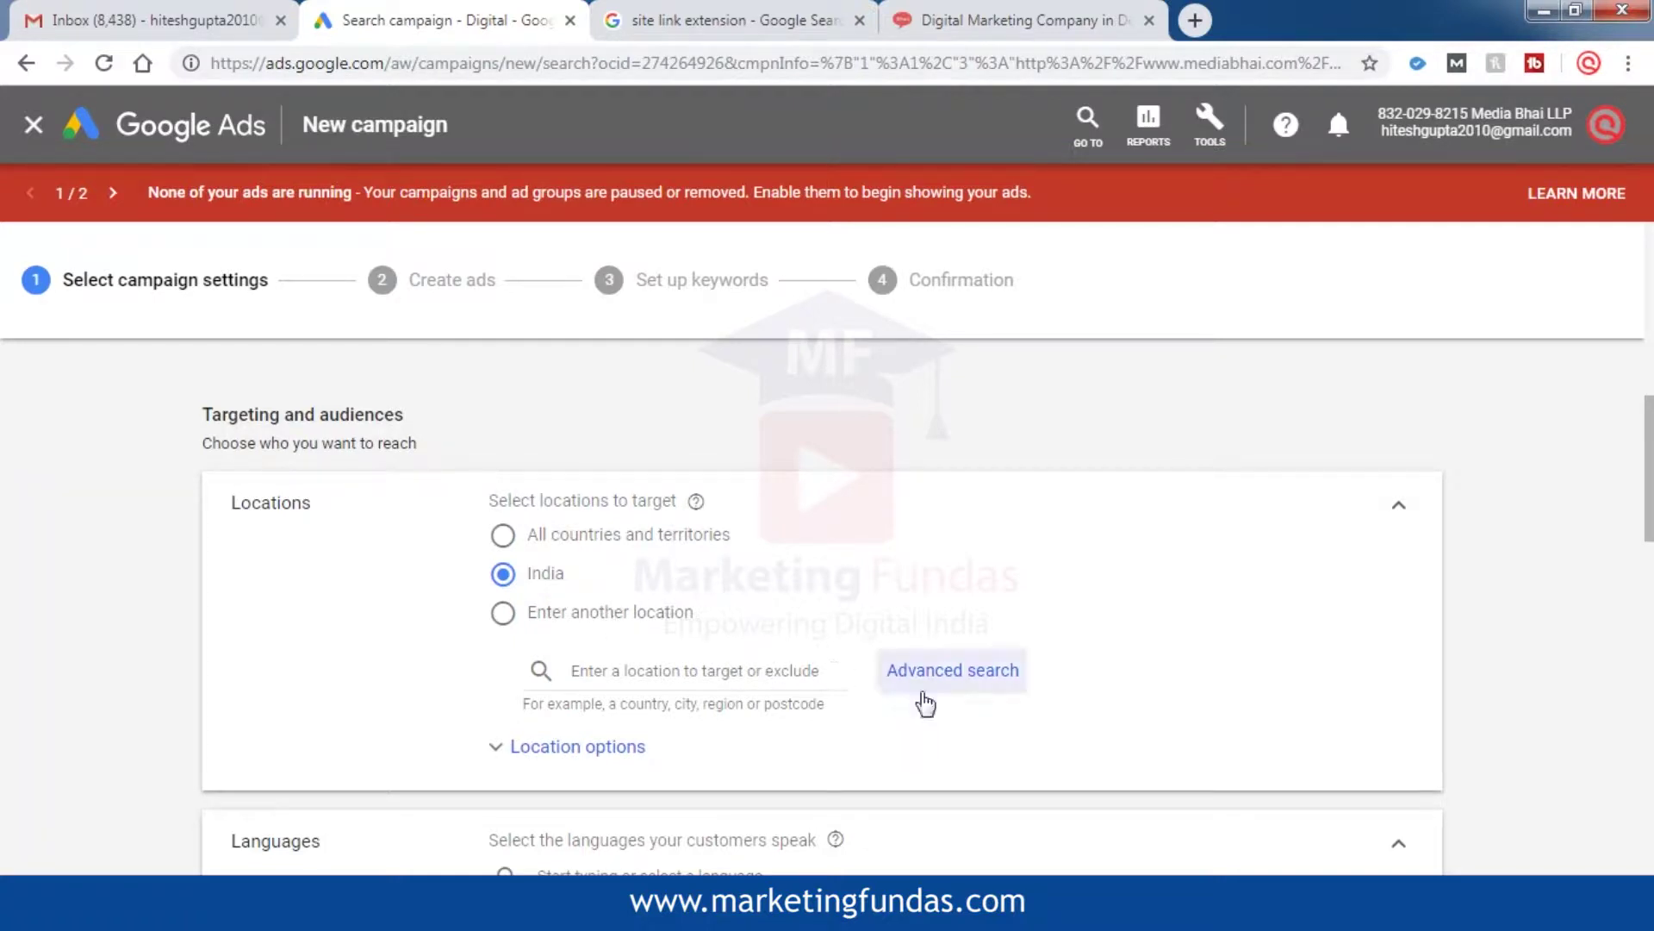
left_click(945, 674)
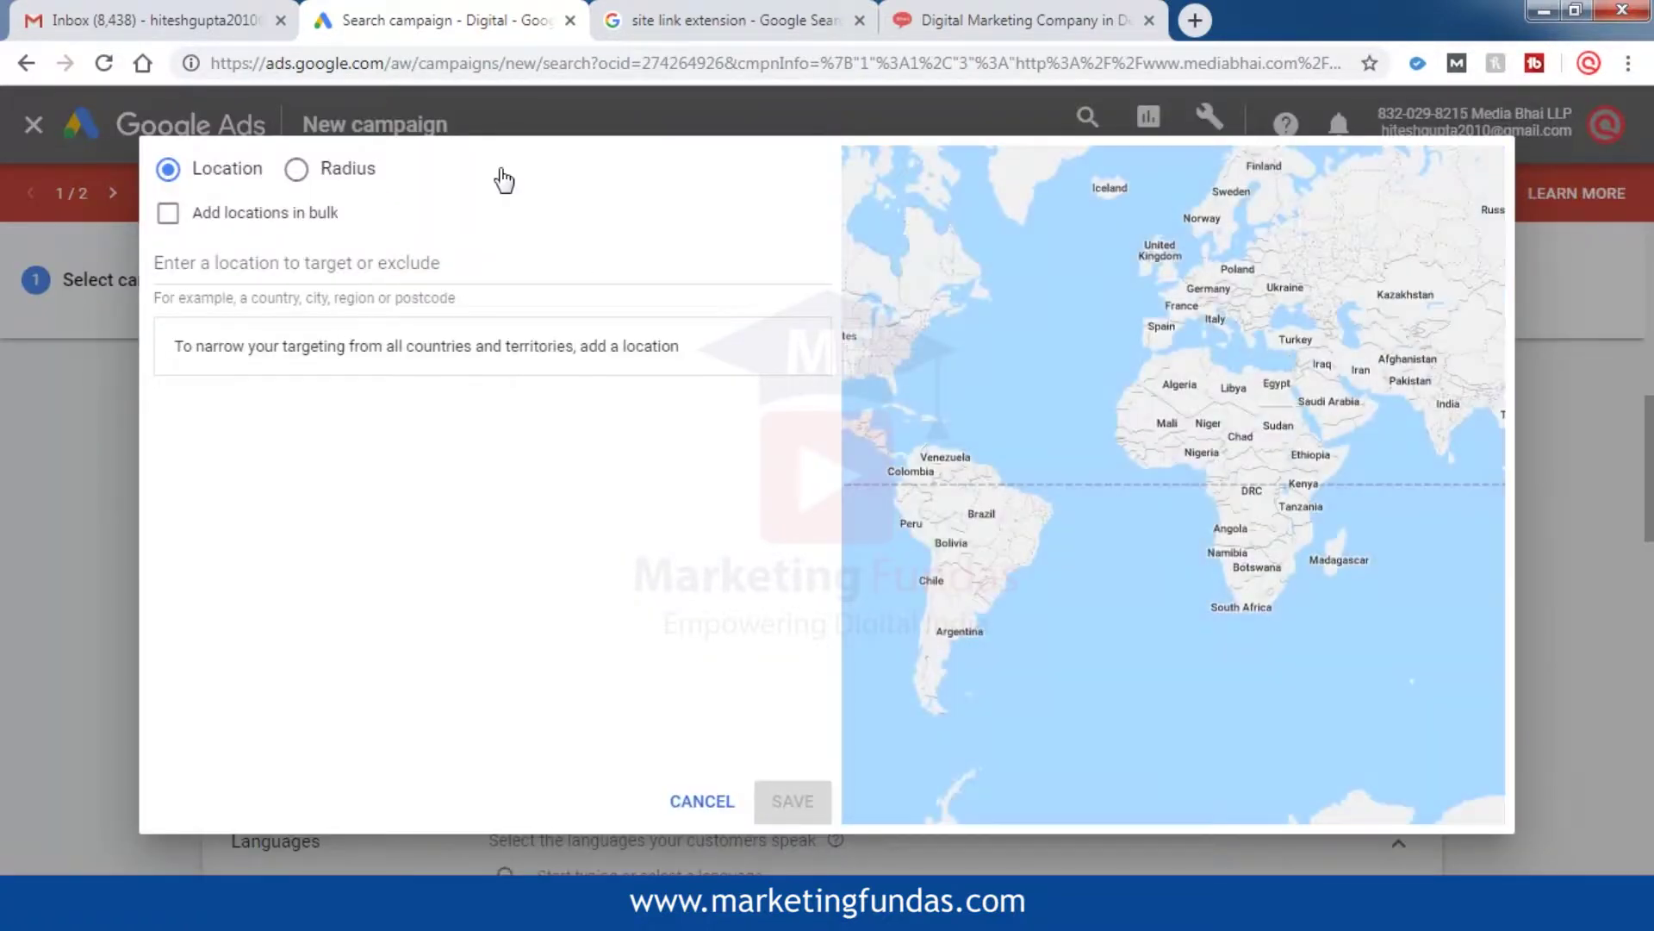
left_click(492, 266)
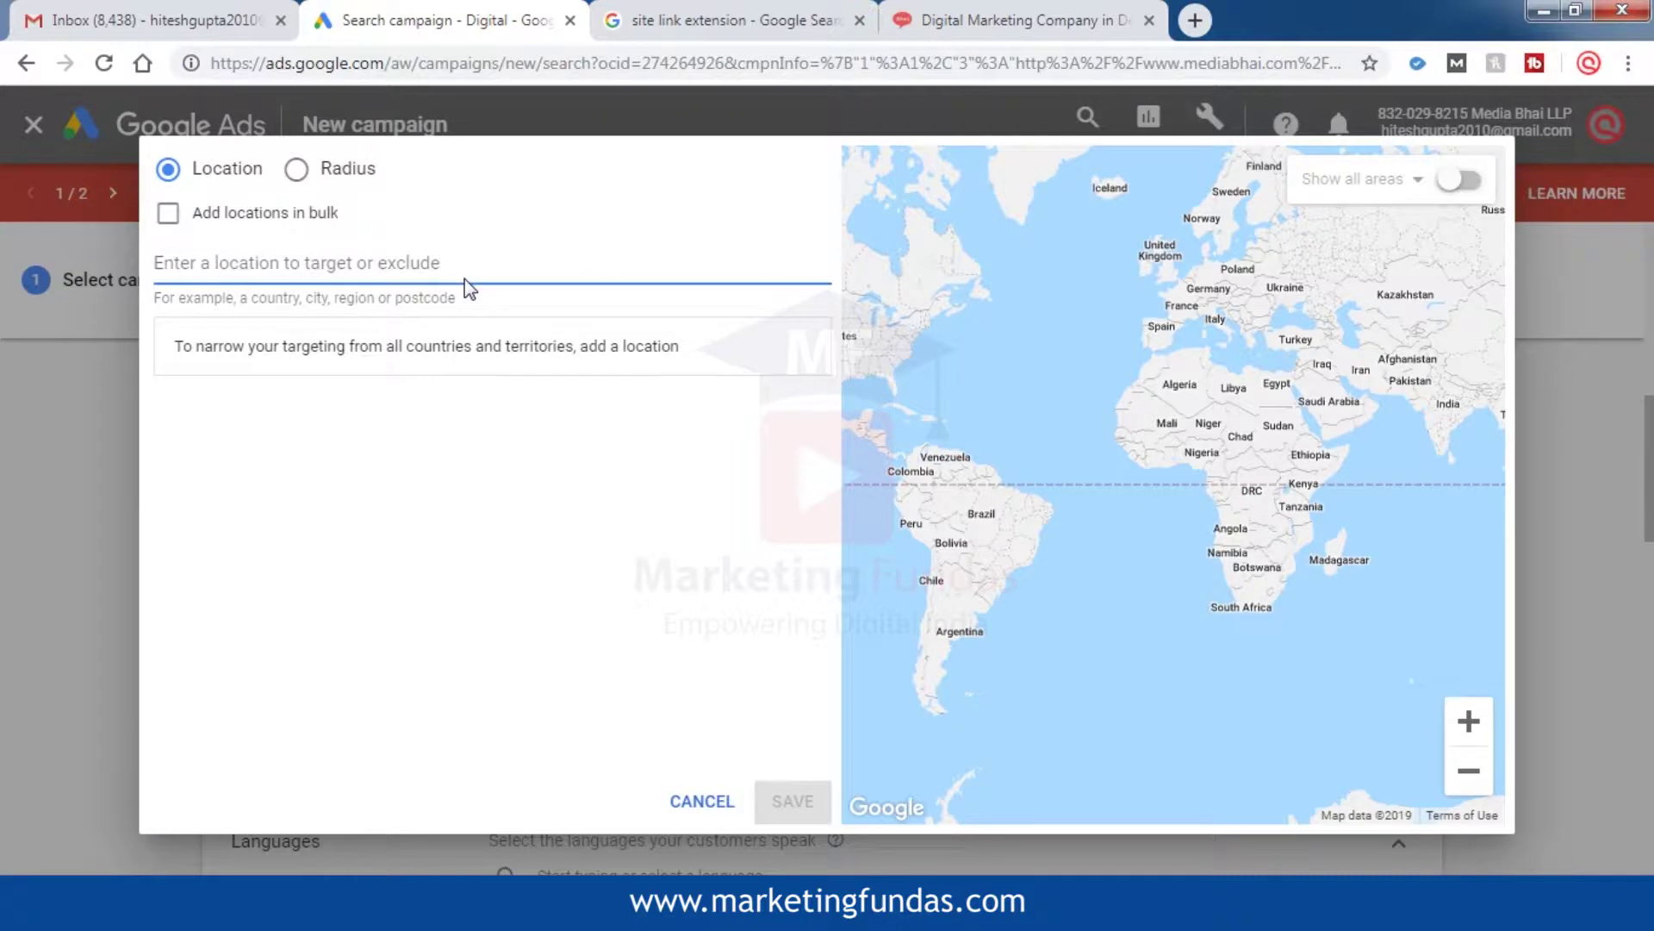
type("delhi")
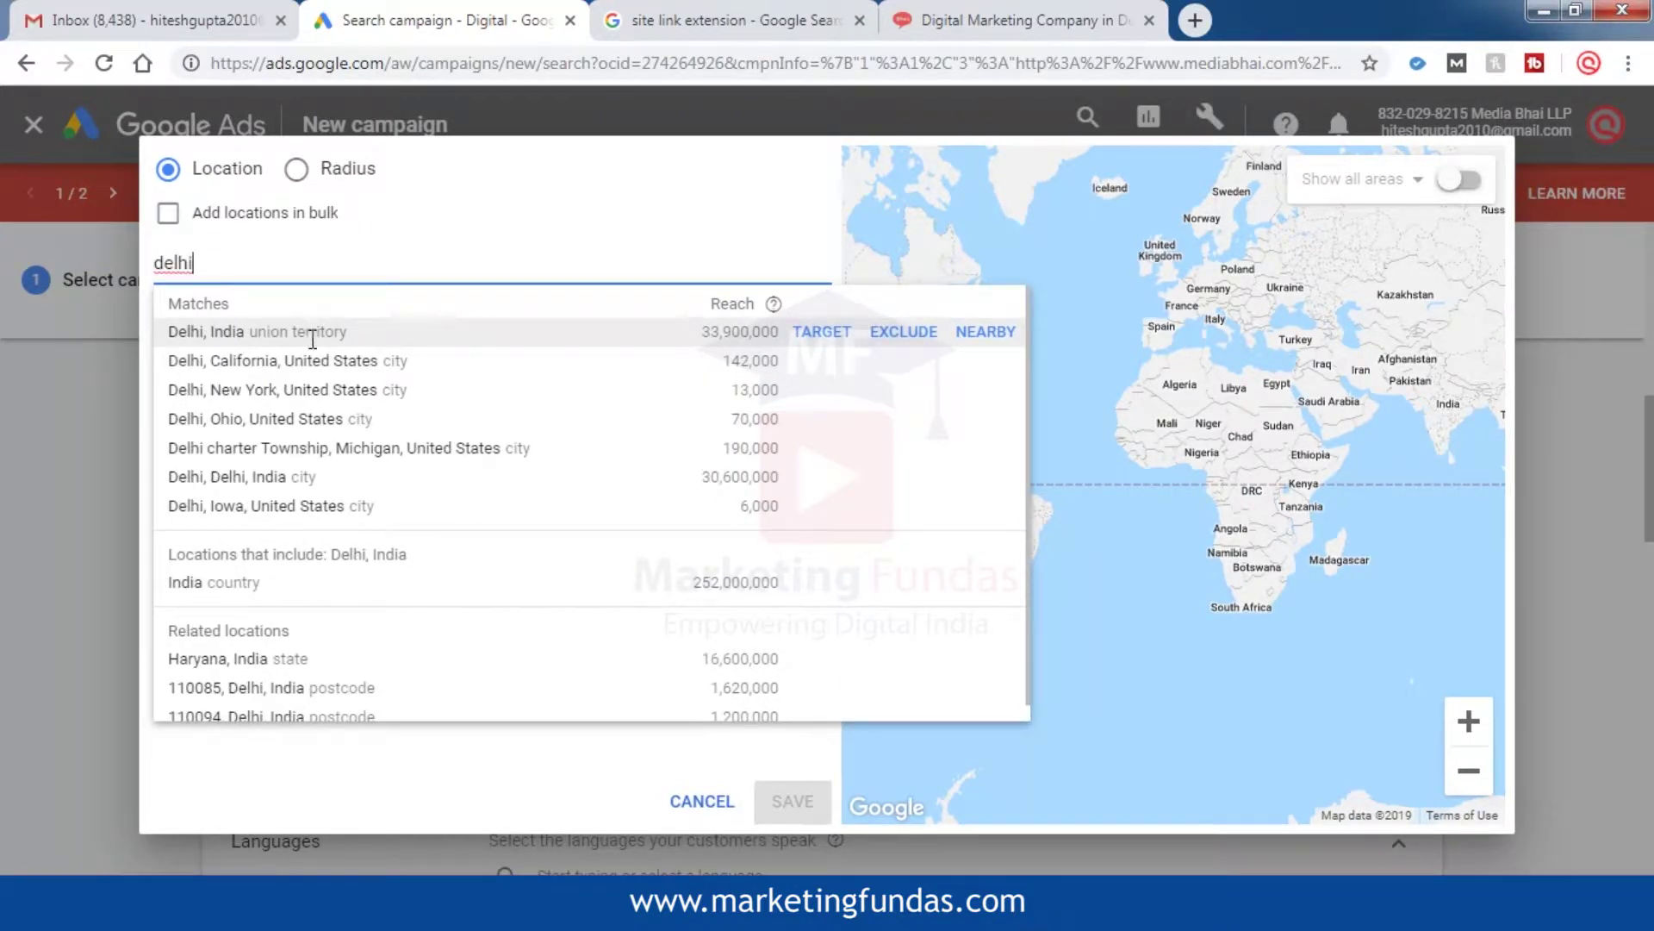
left_click(309, 330)
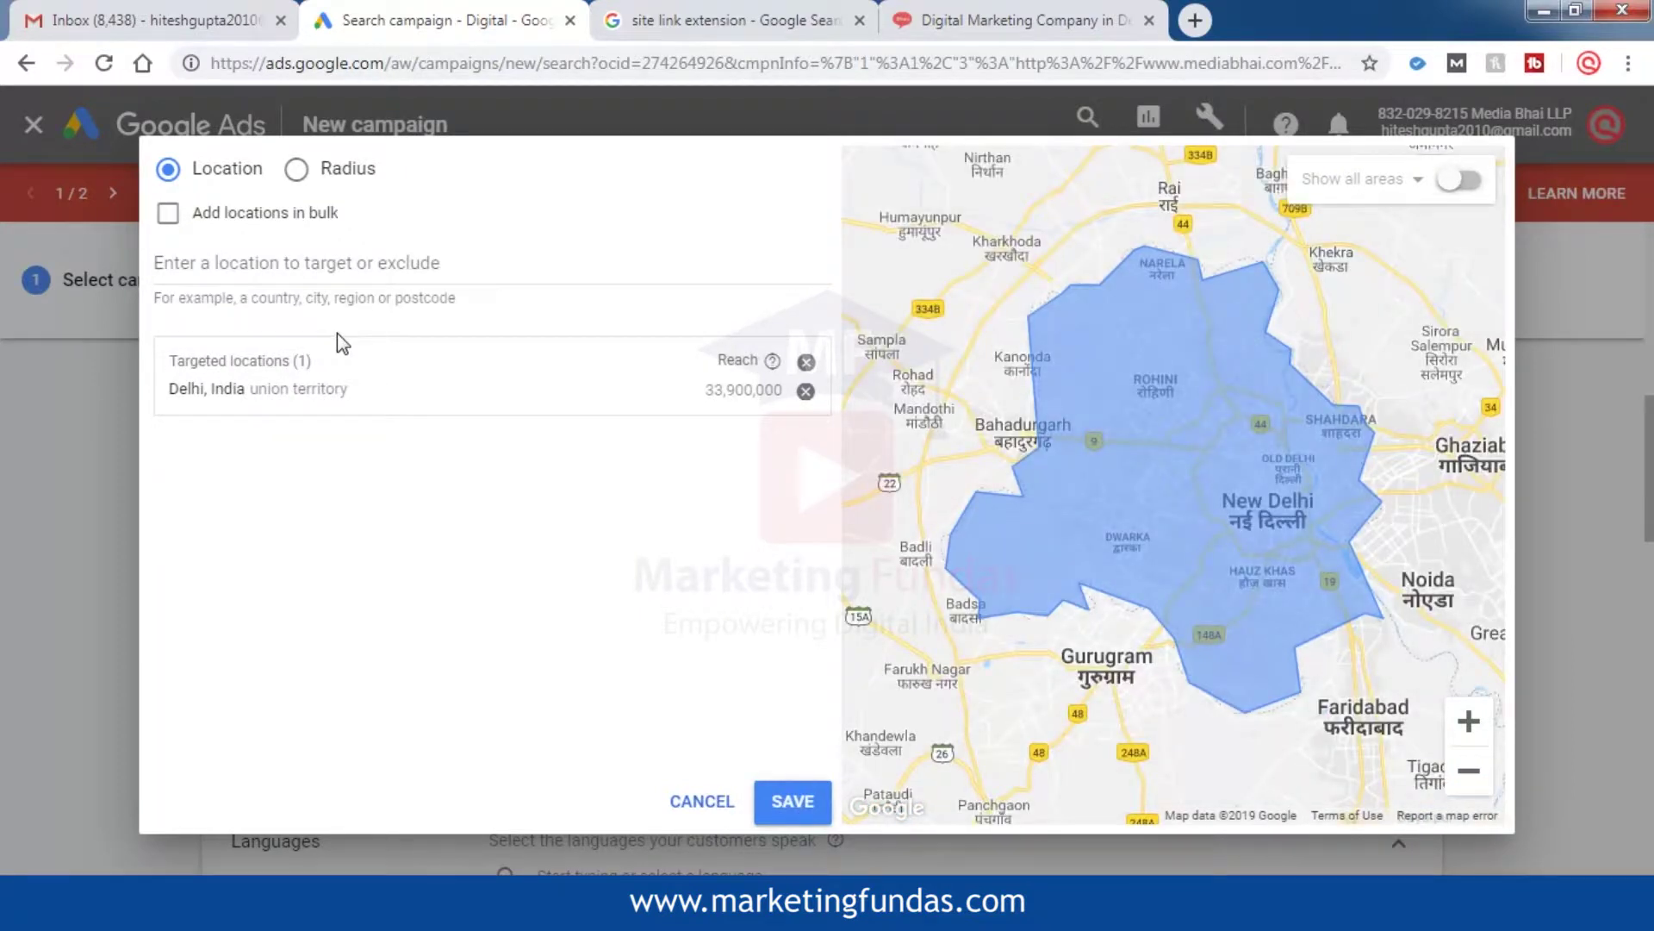
left_click(795, 804)
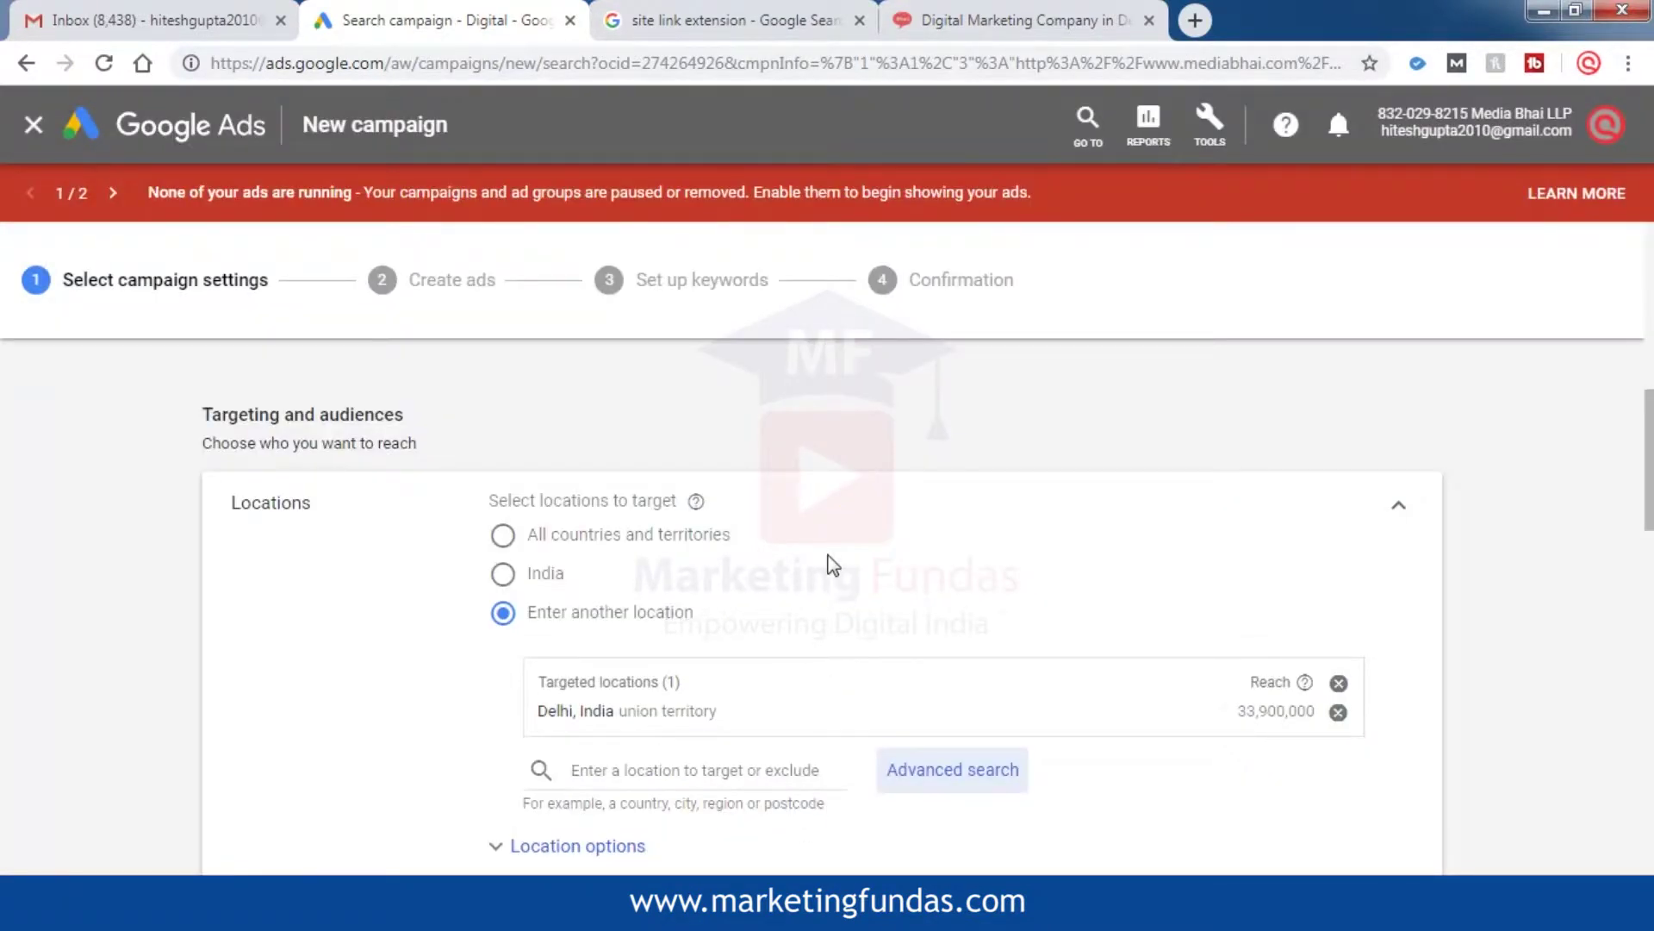
Keep English as the campaign language and set the average daily budget to ₹500
scroll(830, 562, "down", 5)
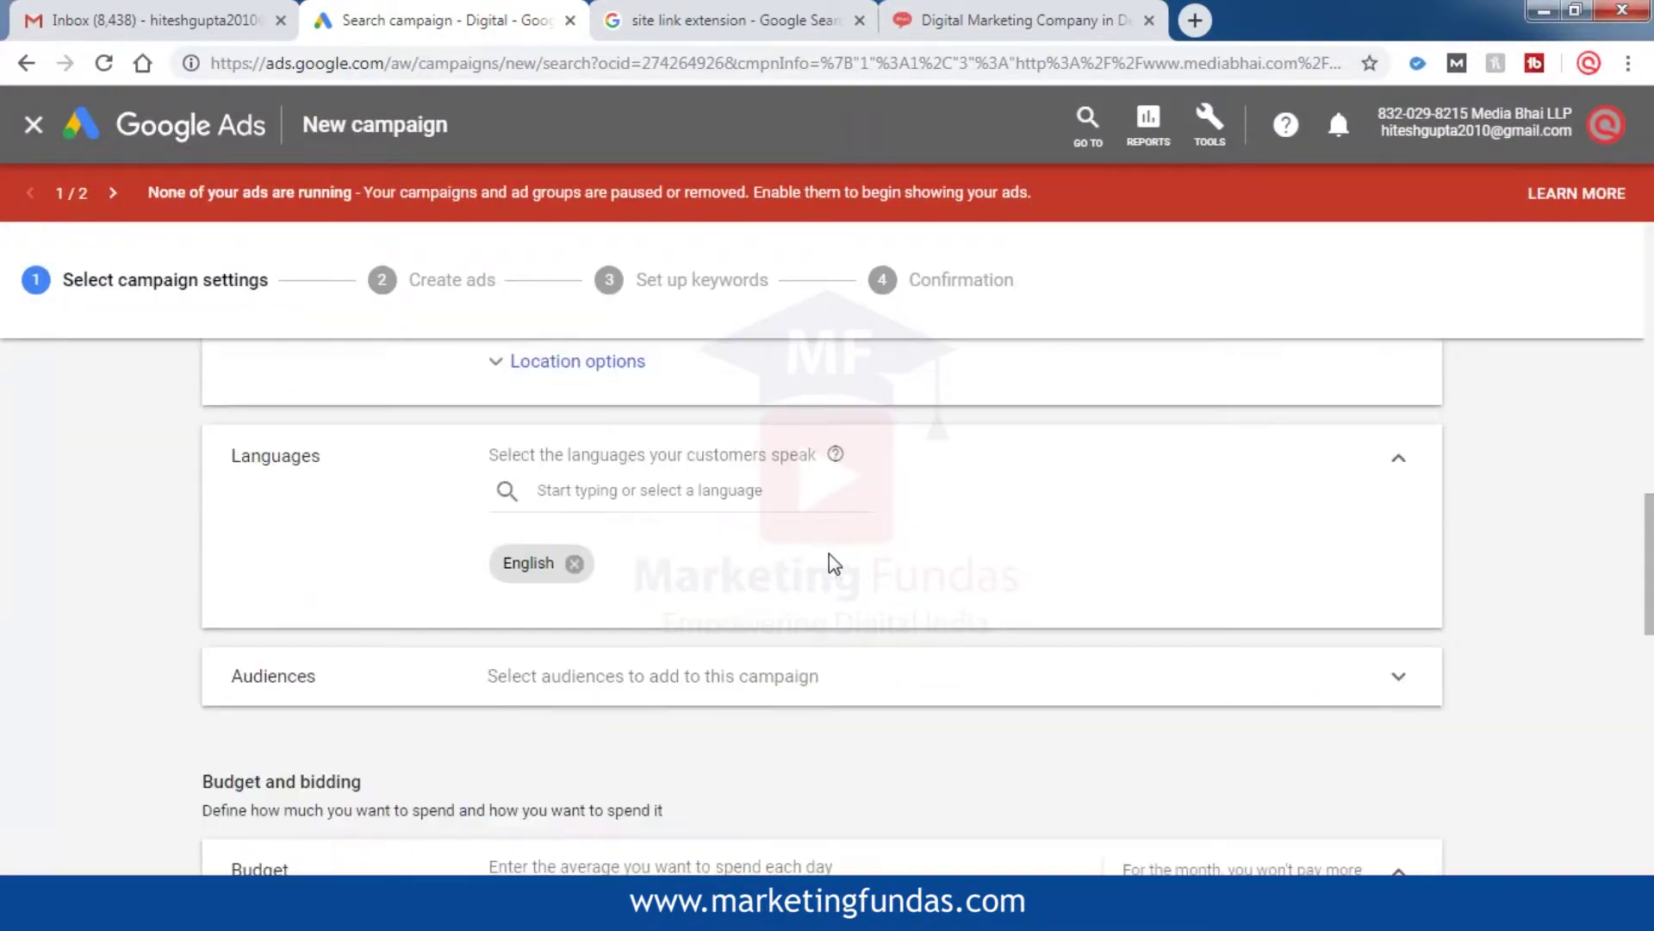
scroll(714, 530, "down", 2)
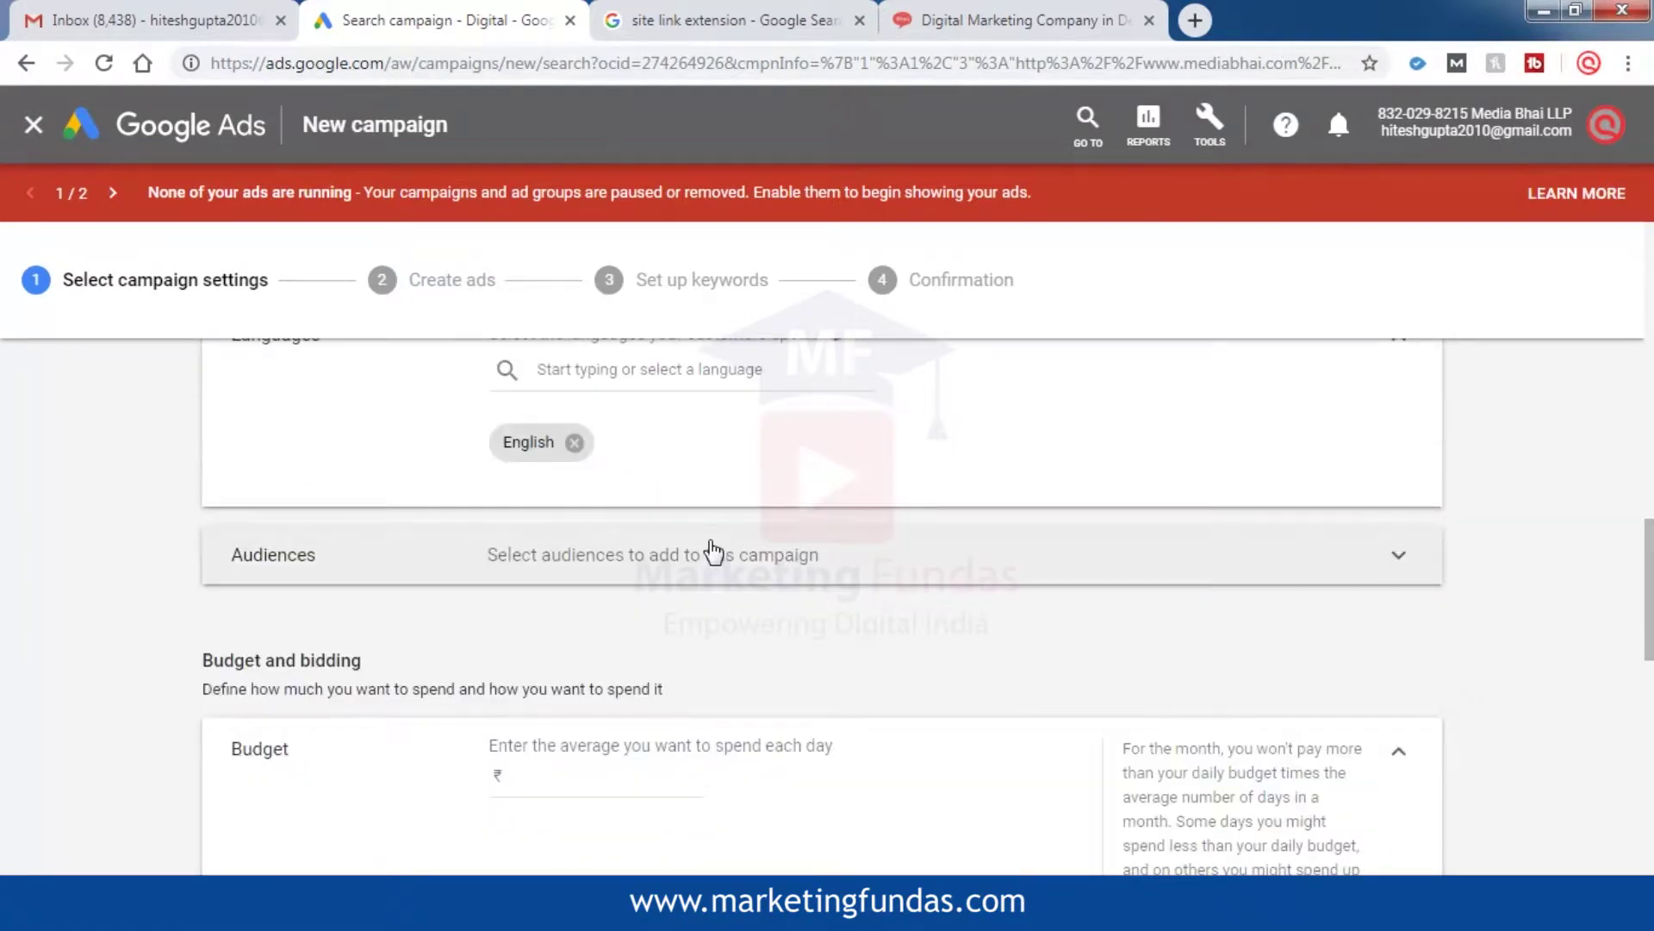
scroll(819, 573, "down", 2)
scroll(914, 474, "down", 2)
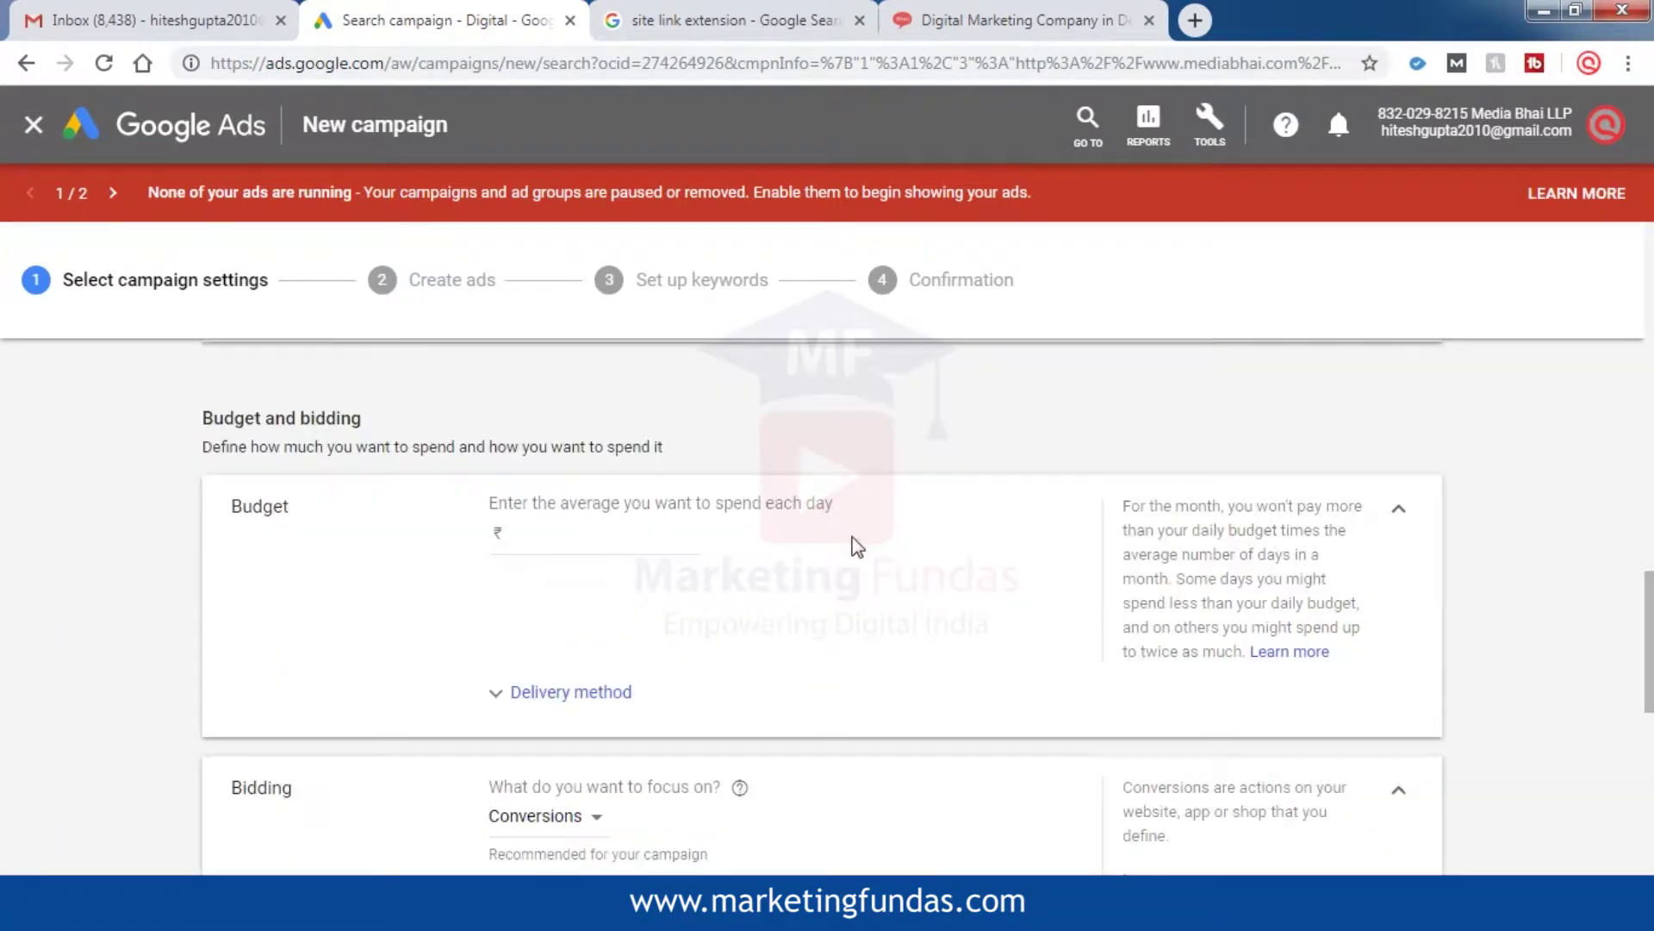
left_click(645, 543)
type("500")
Review the bidding and ad extension sections, and view the Nike sitelink example in the Google image results before returning to the campaign
scroll(644, 543, "down", 4)
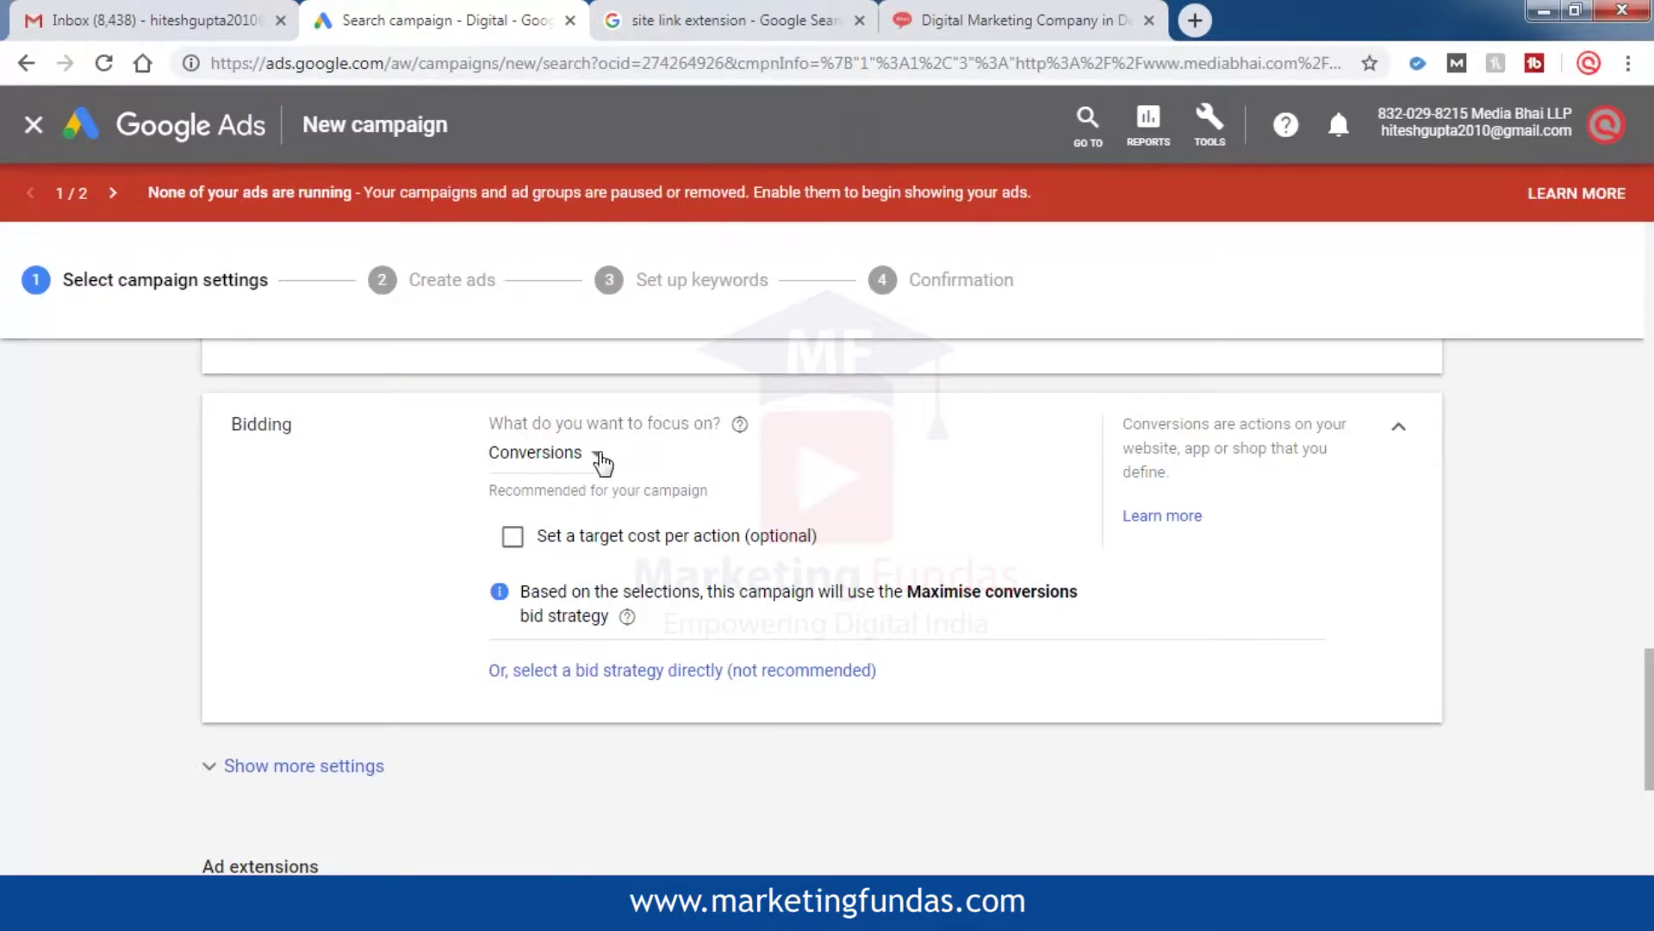
scroll(655, 639, "down", 4)
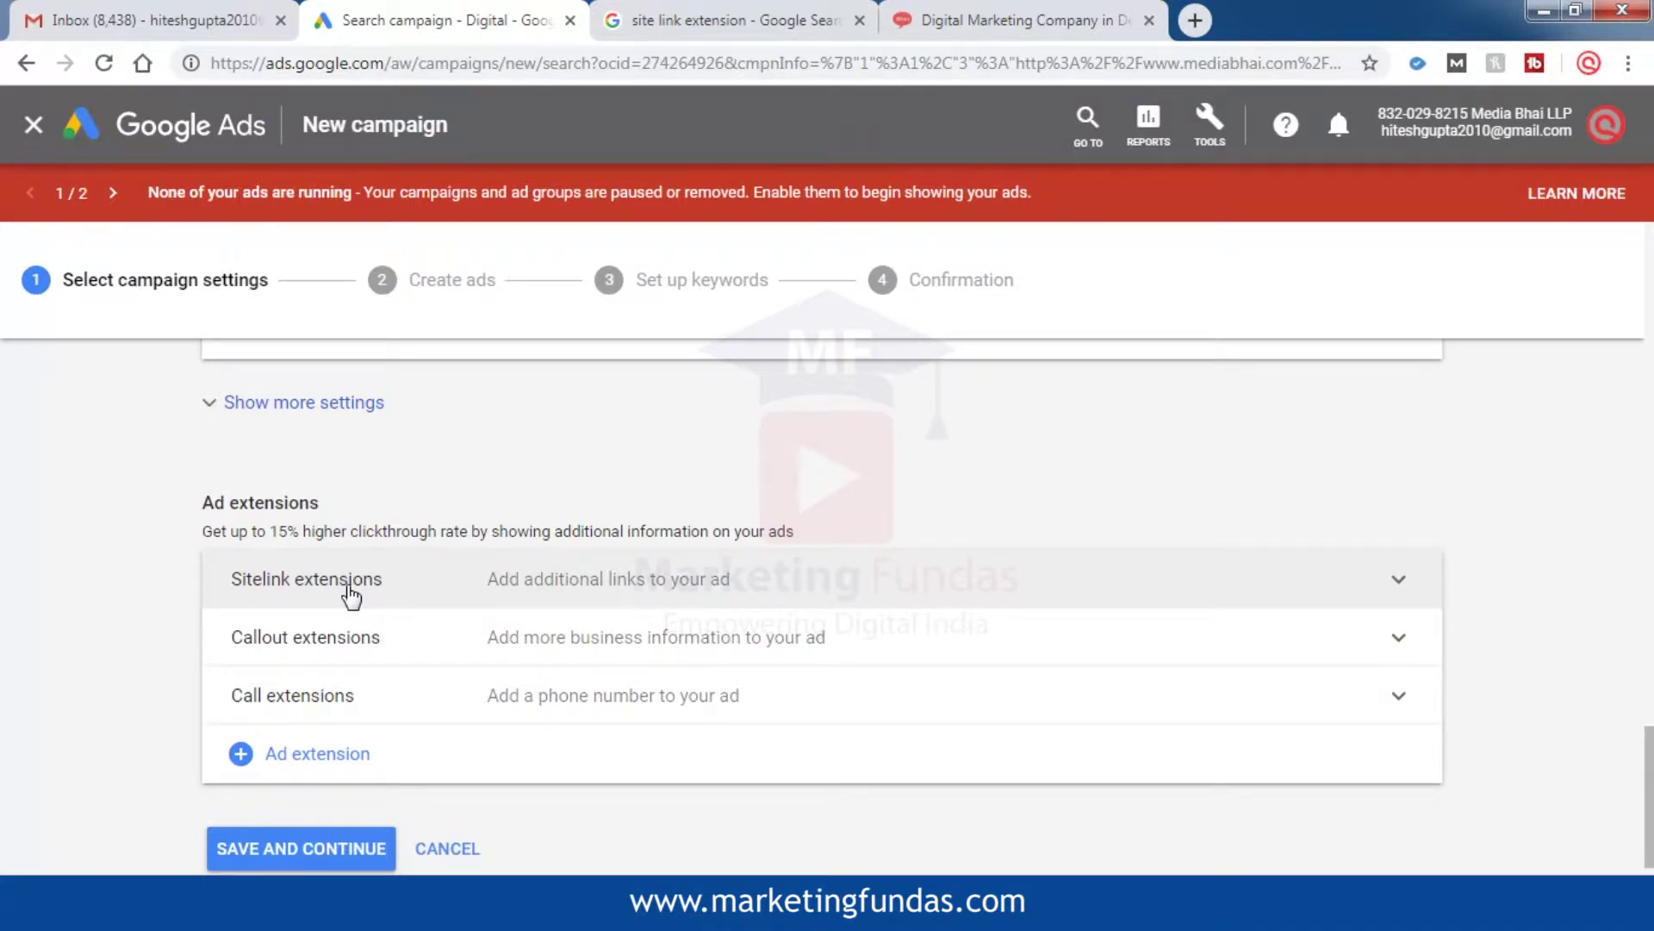
left_click(737, 7)
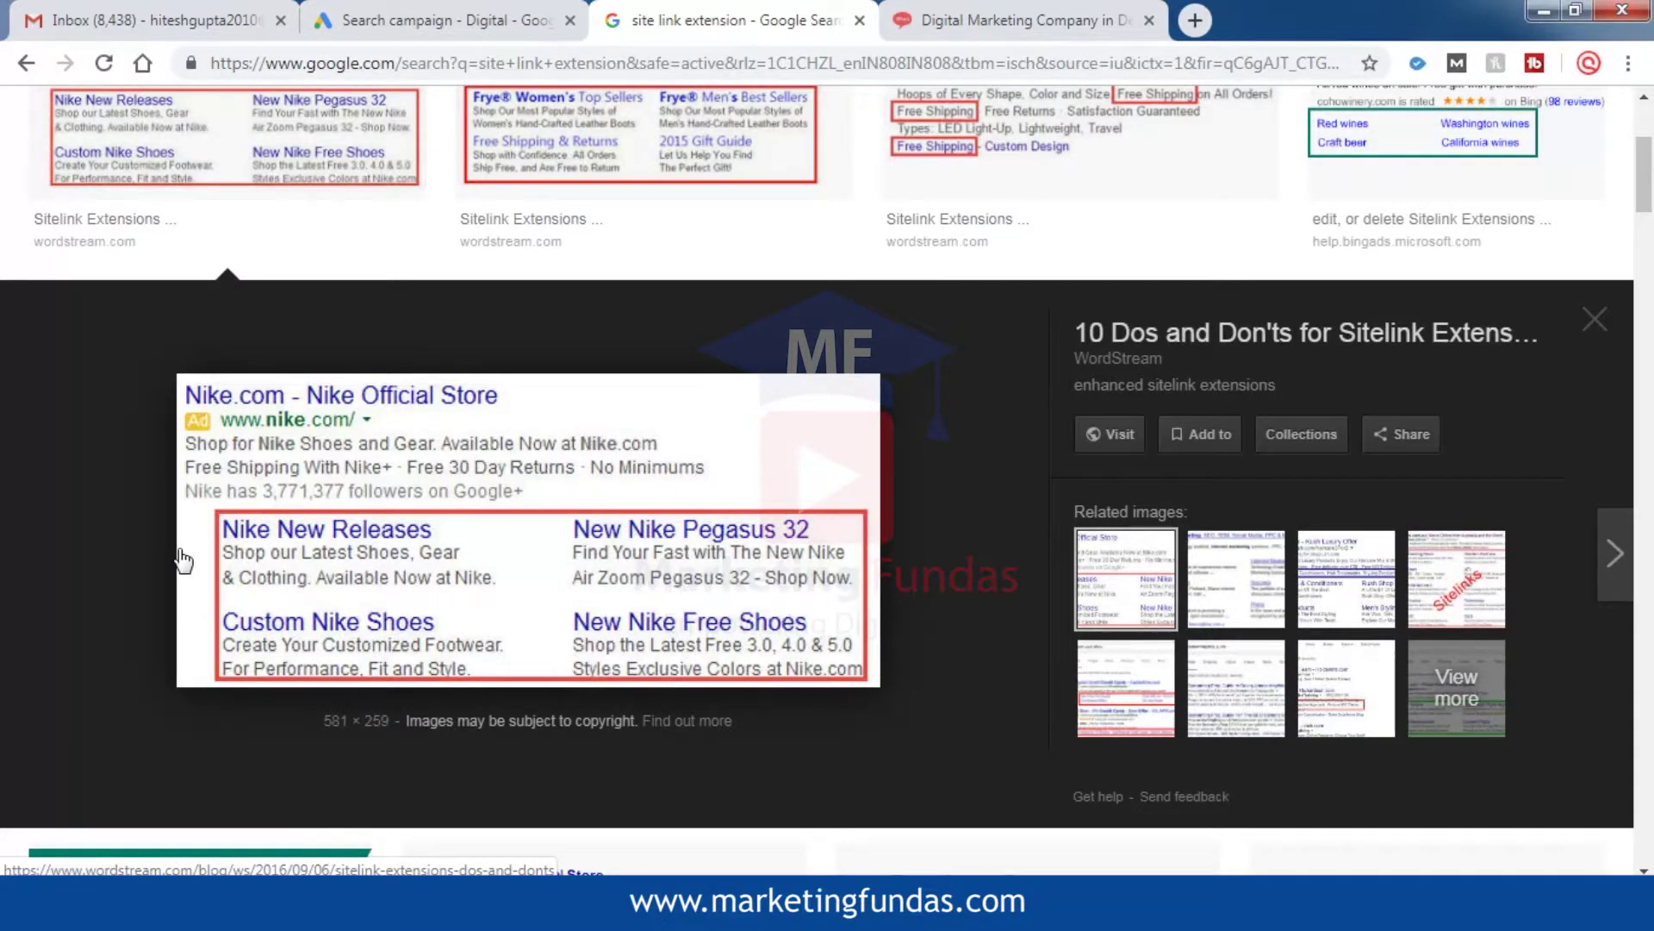
left_click(439, 20)
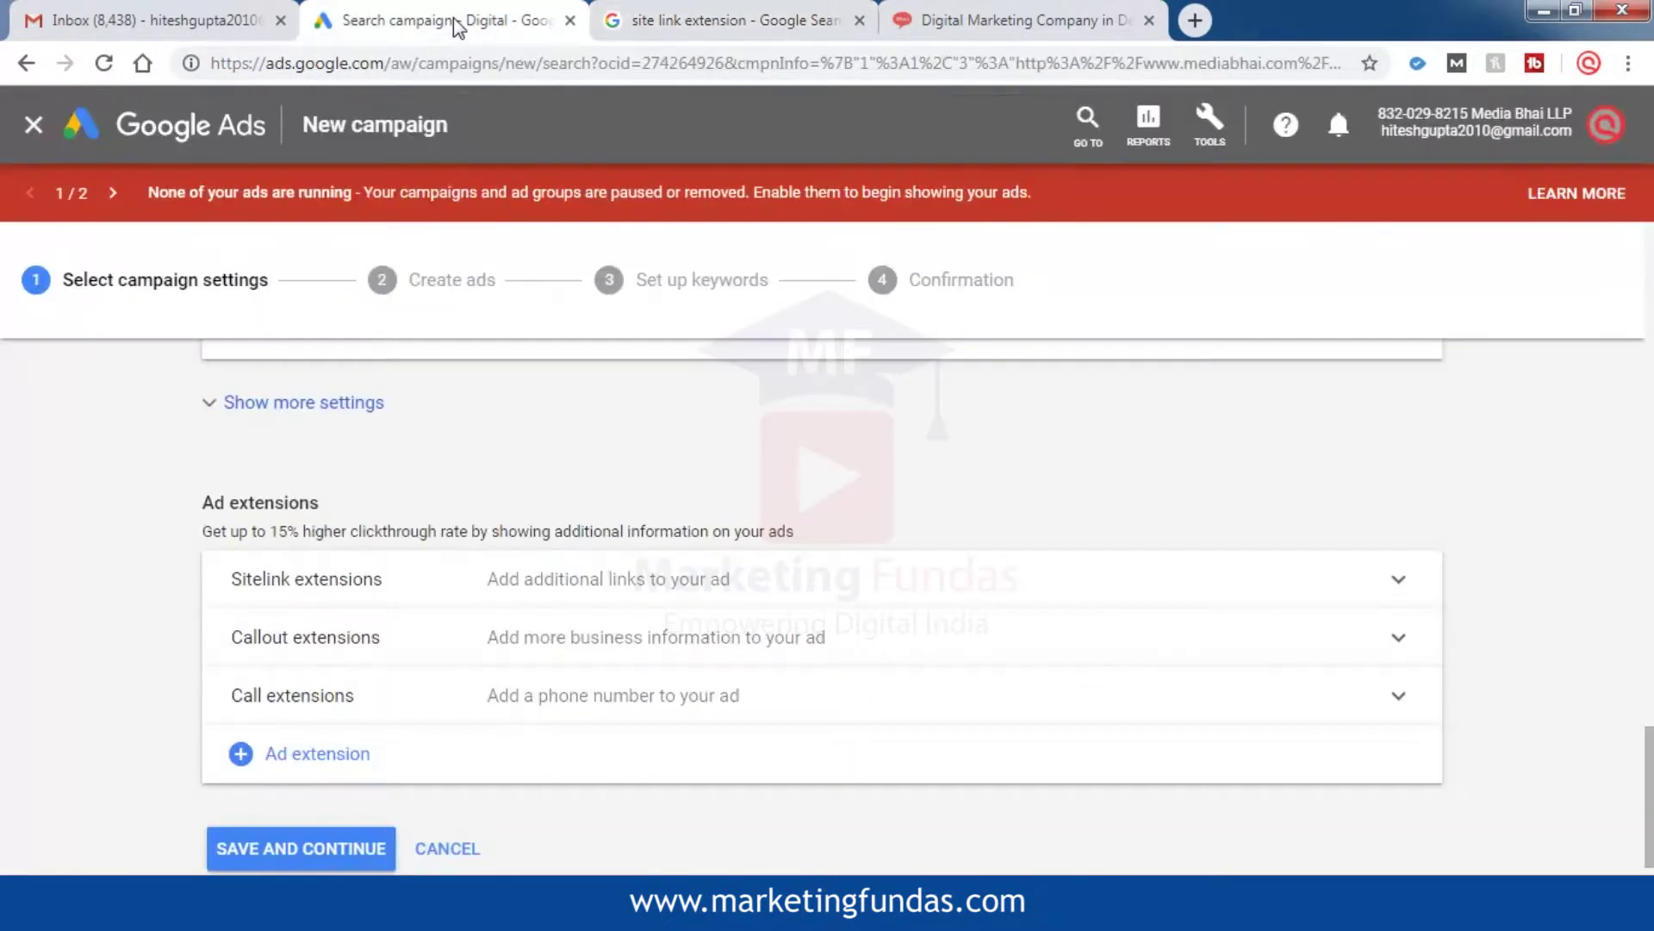
Expand the sitelink extensions section, review the existing sitelinks, and start adding a new sitelink extension
left_click(564, 595)
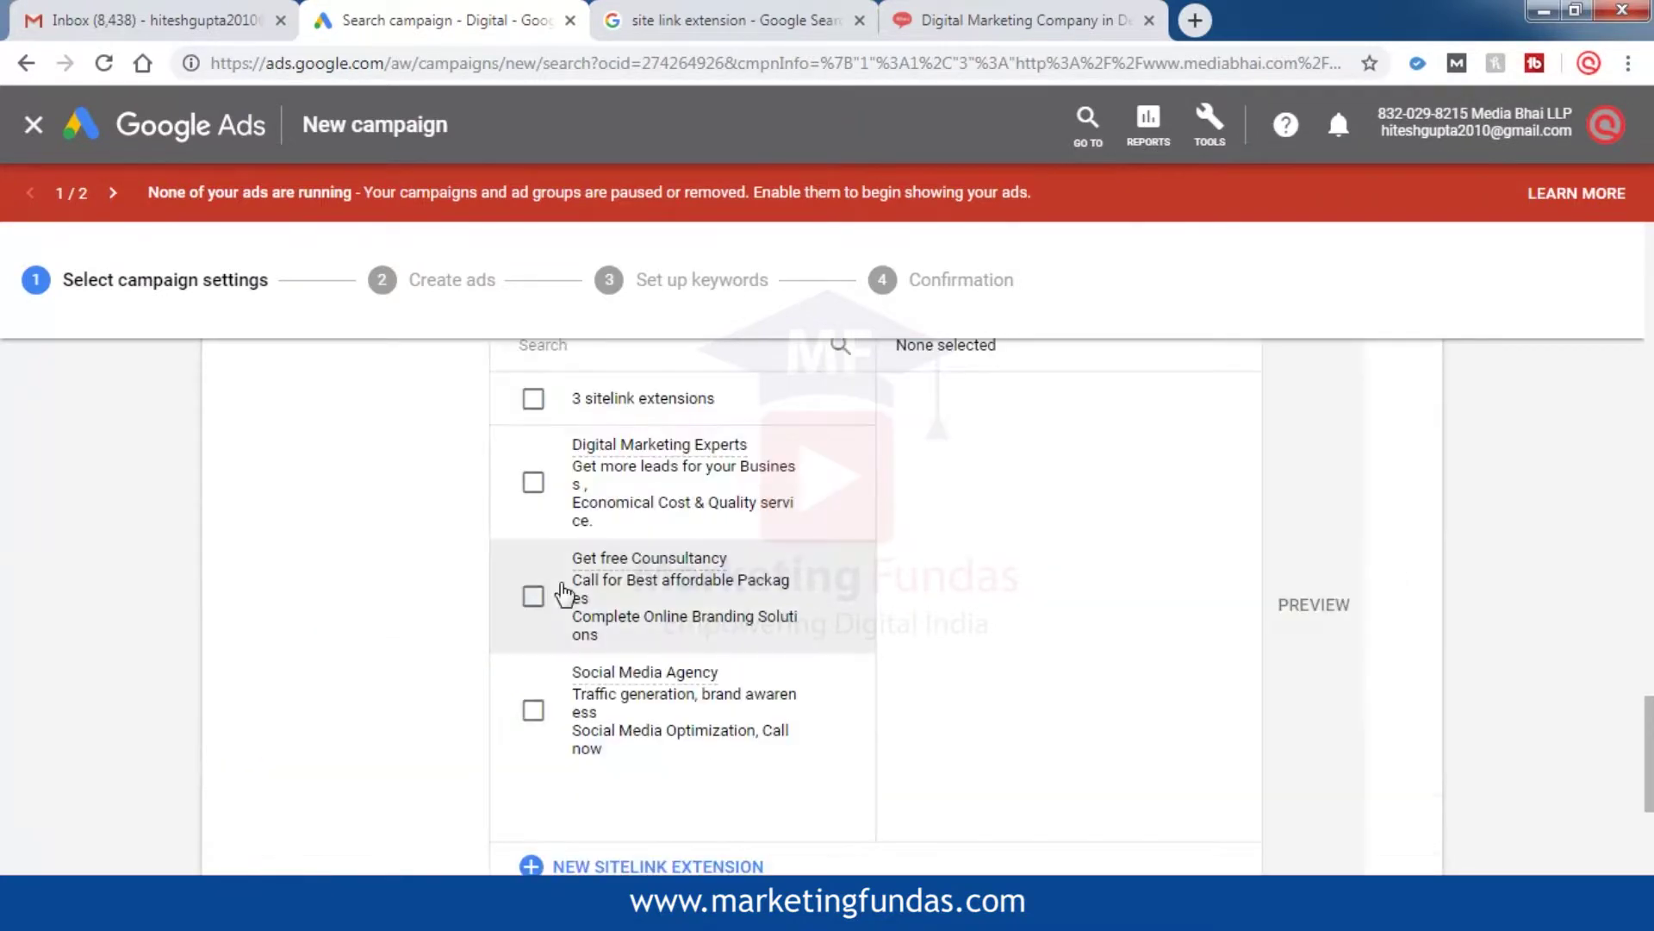
scroll(914, 577, "up", 2)
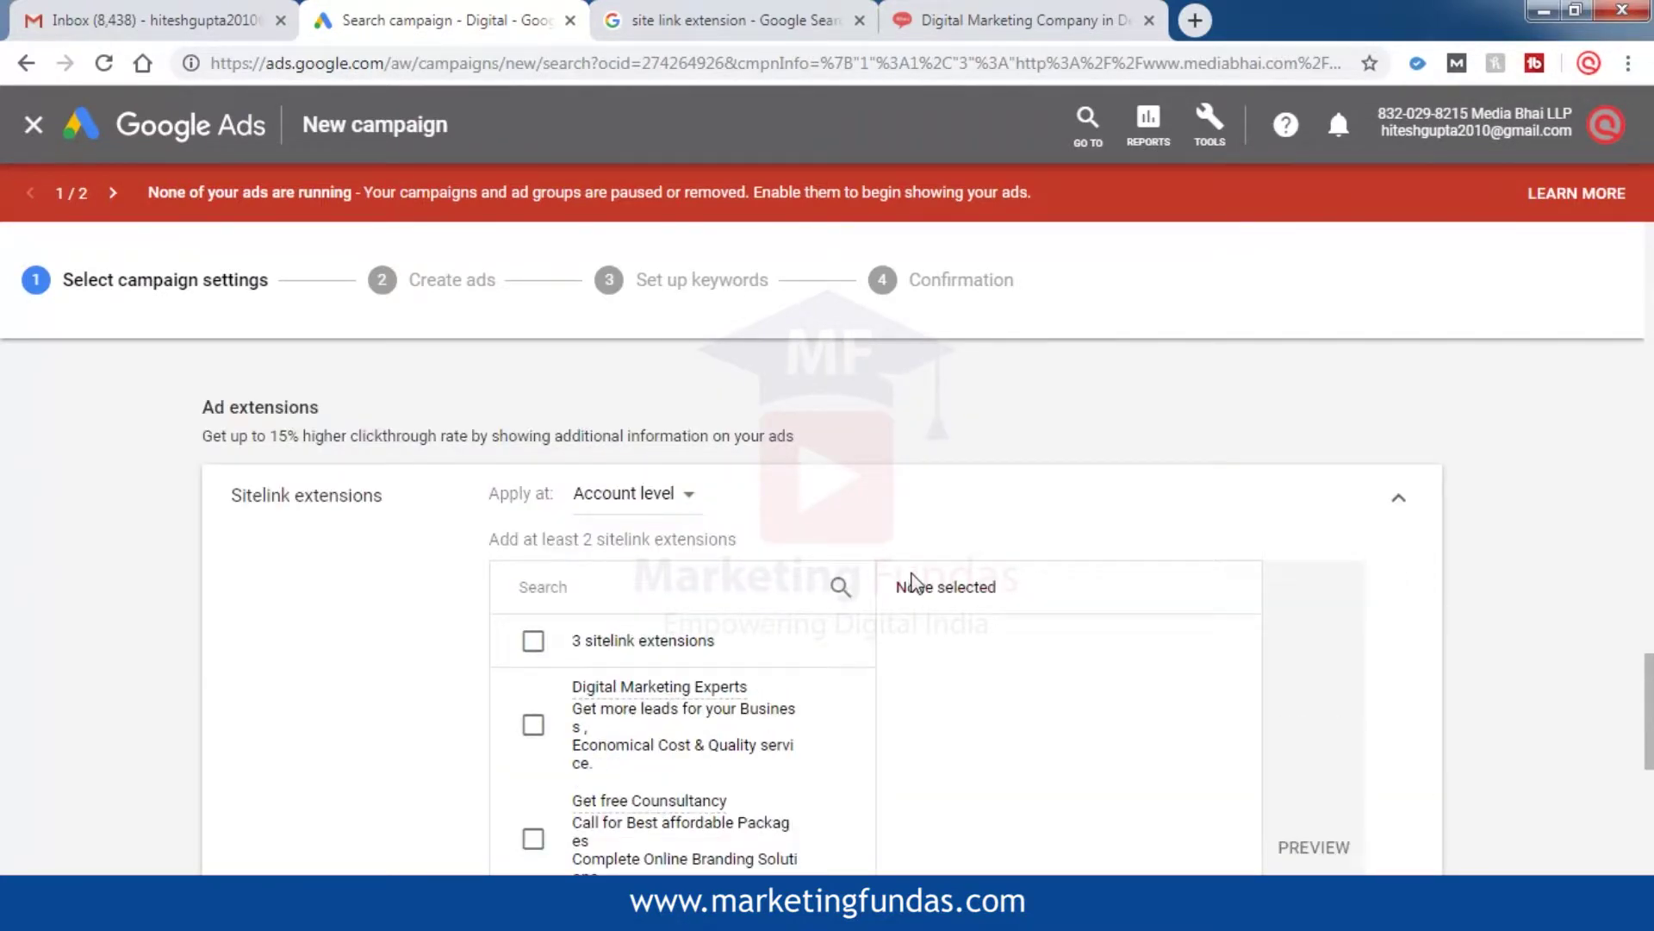
scroll(913, 577, "down", 1)
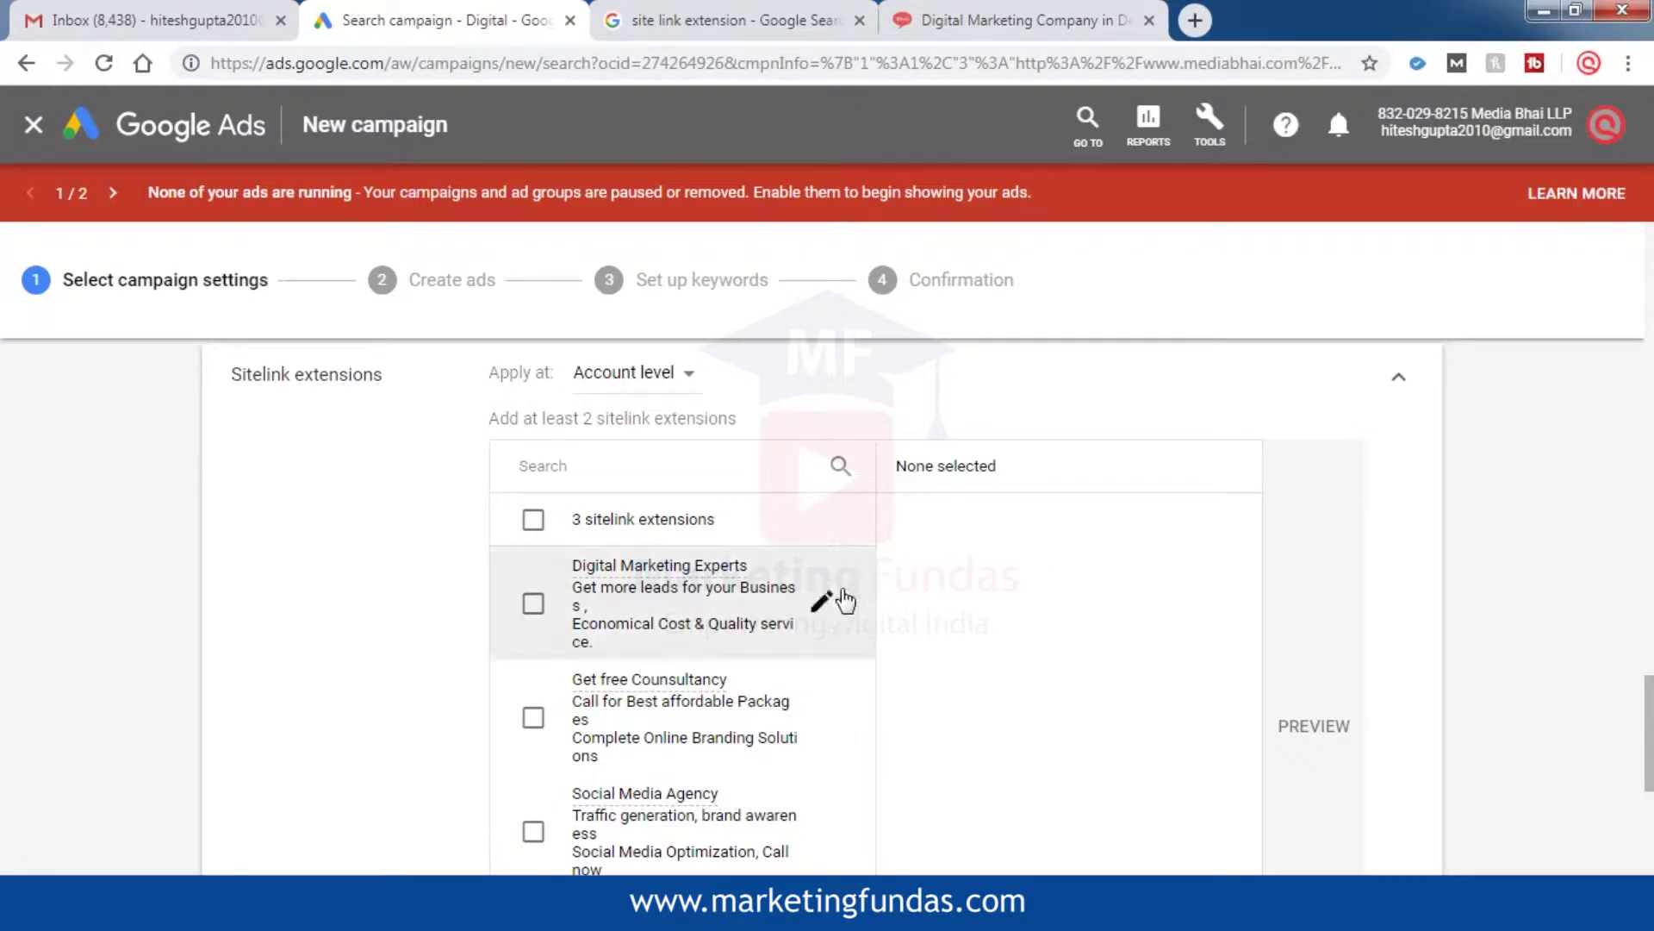
scroll(922, 596, "down", 2)
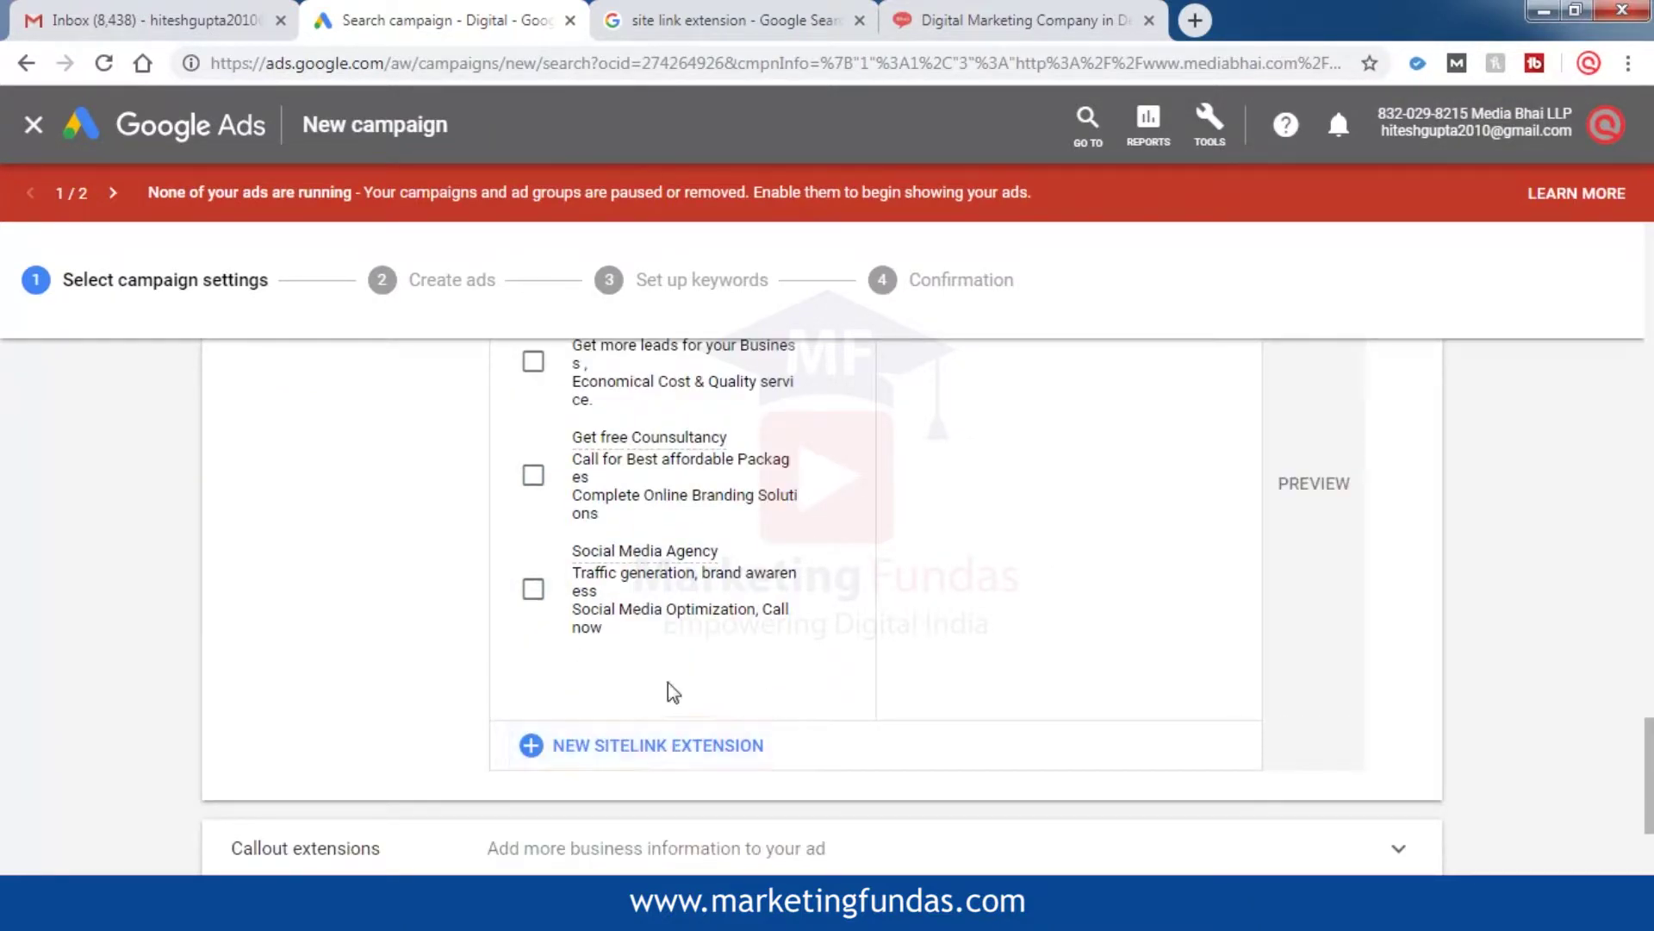
scroll(671, 685, "up", 1)
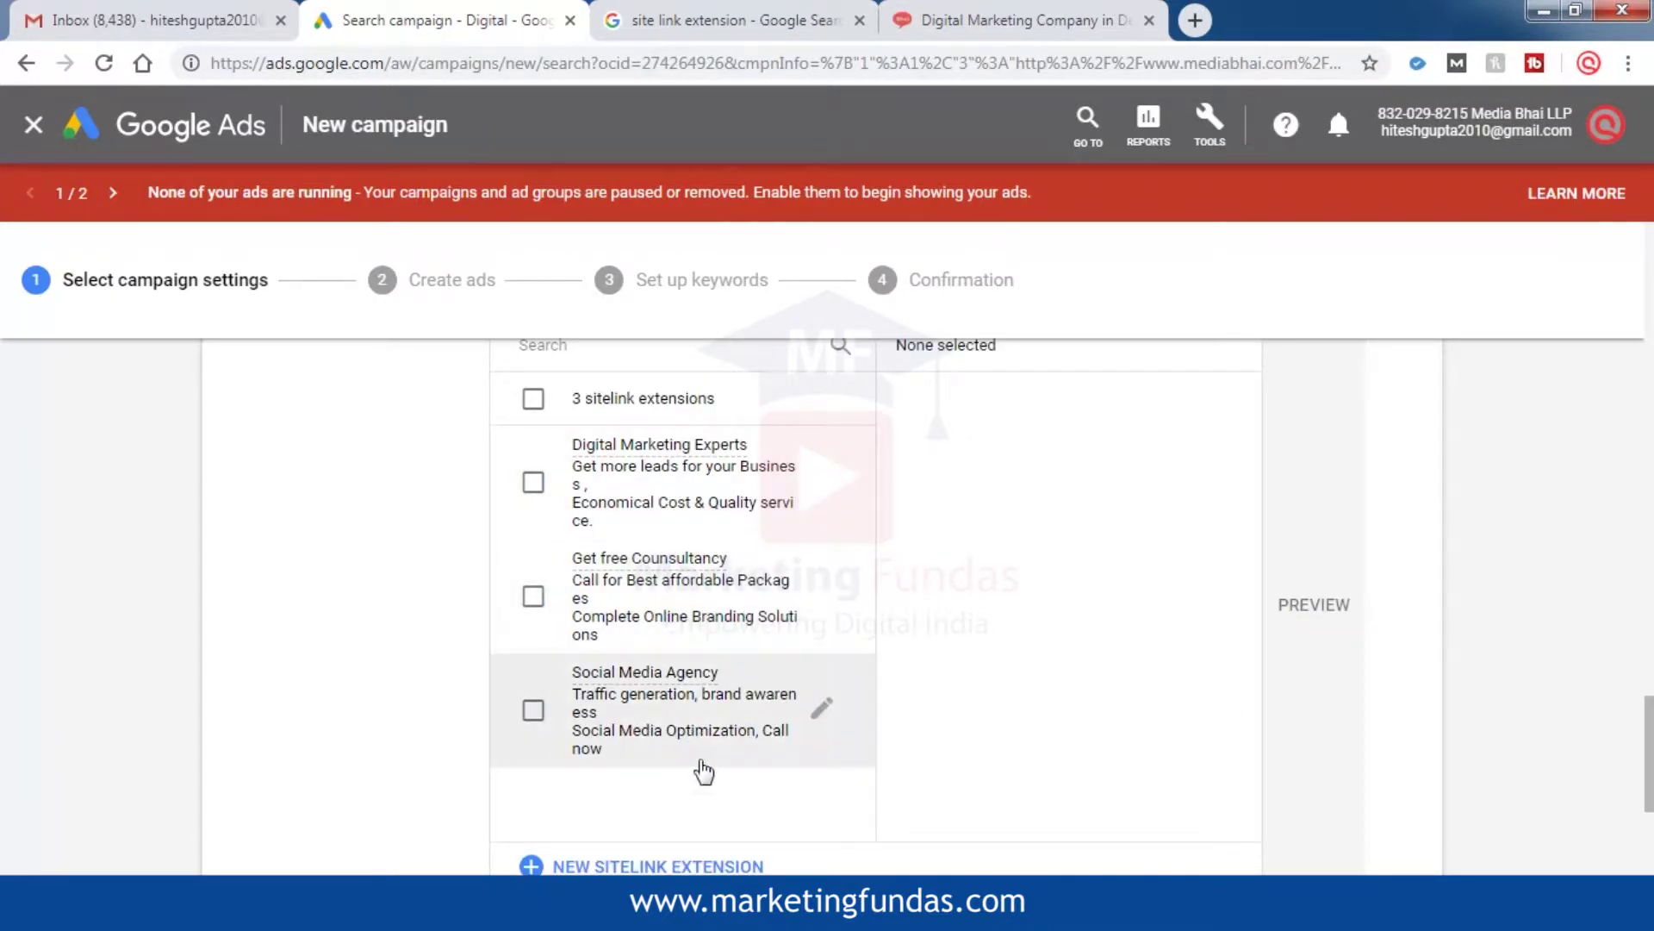
scroll(668, 780, "down", 1)
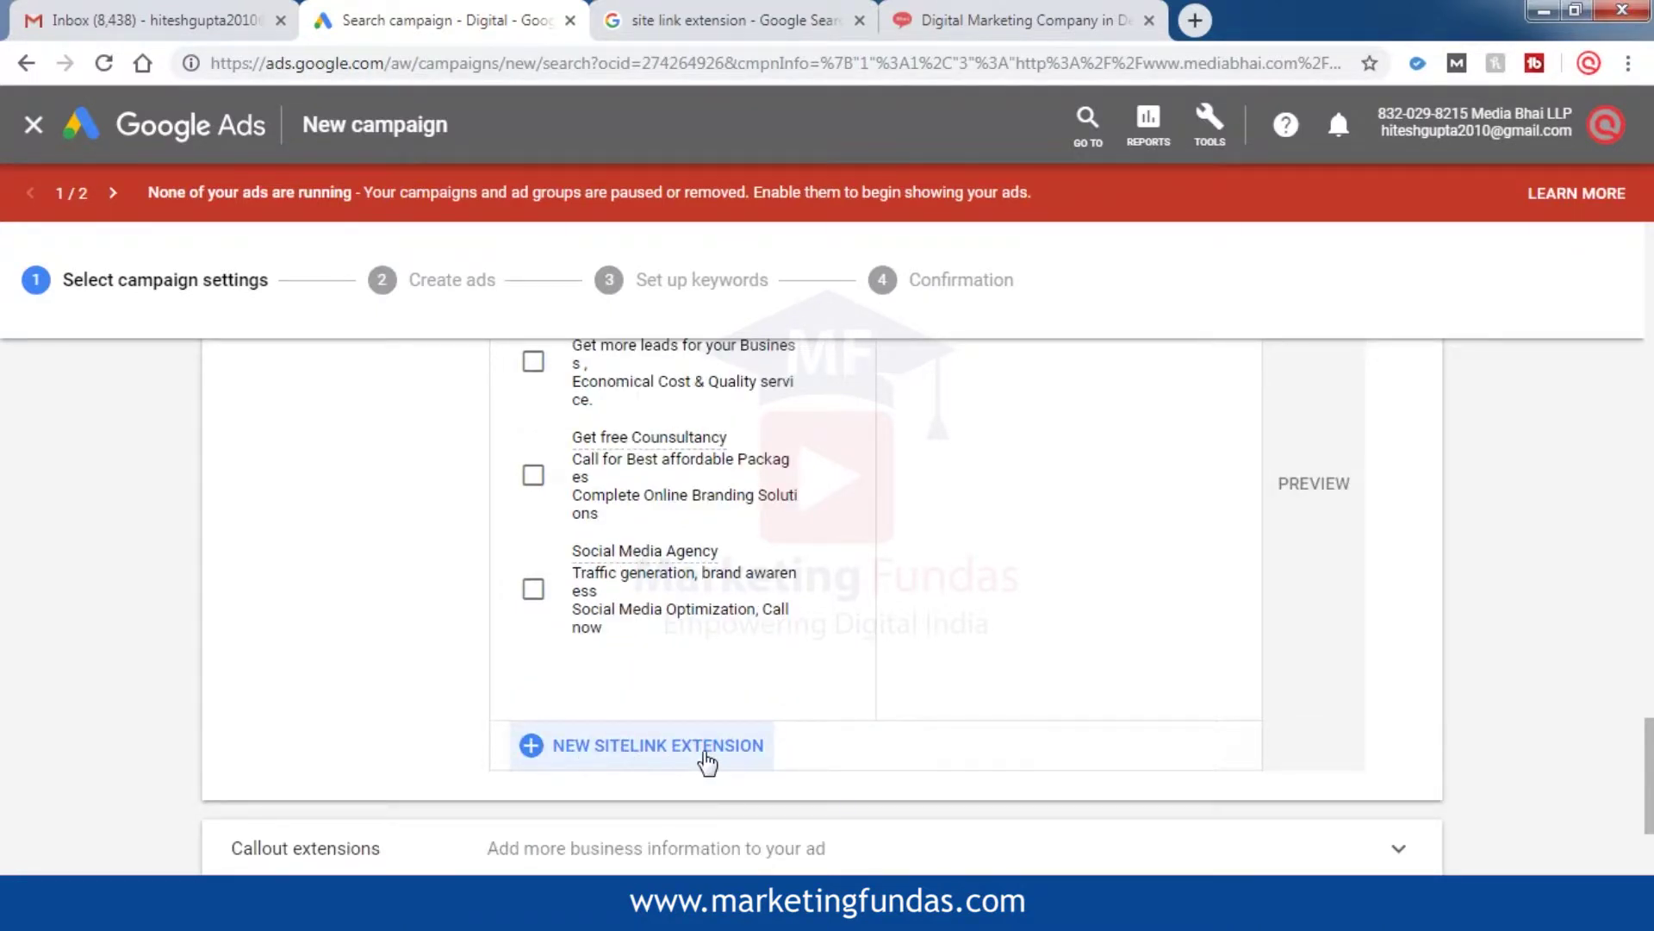
left_click(600, 753)
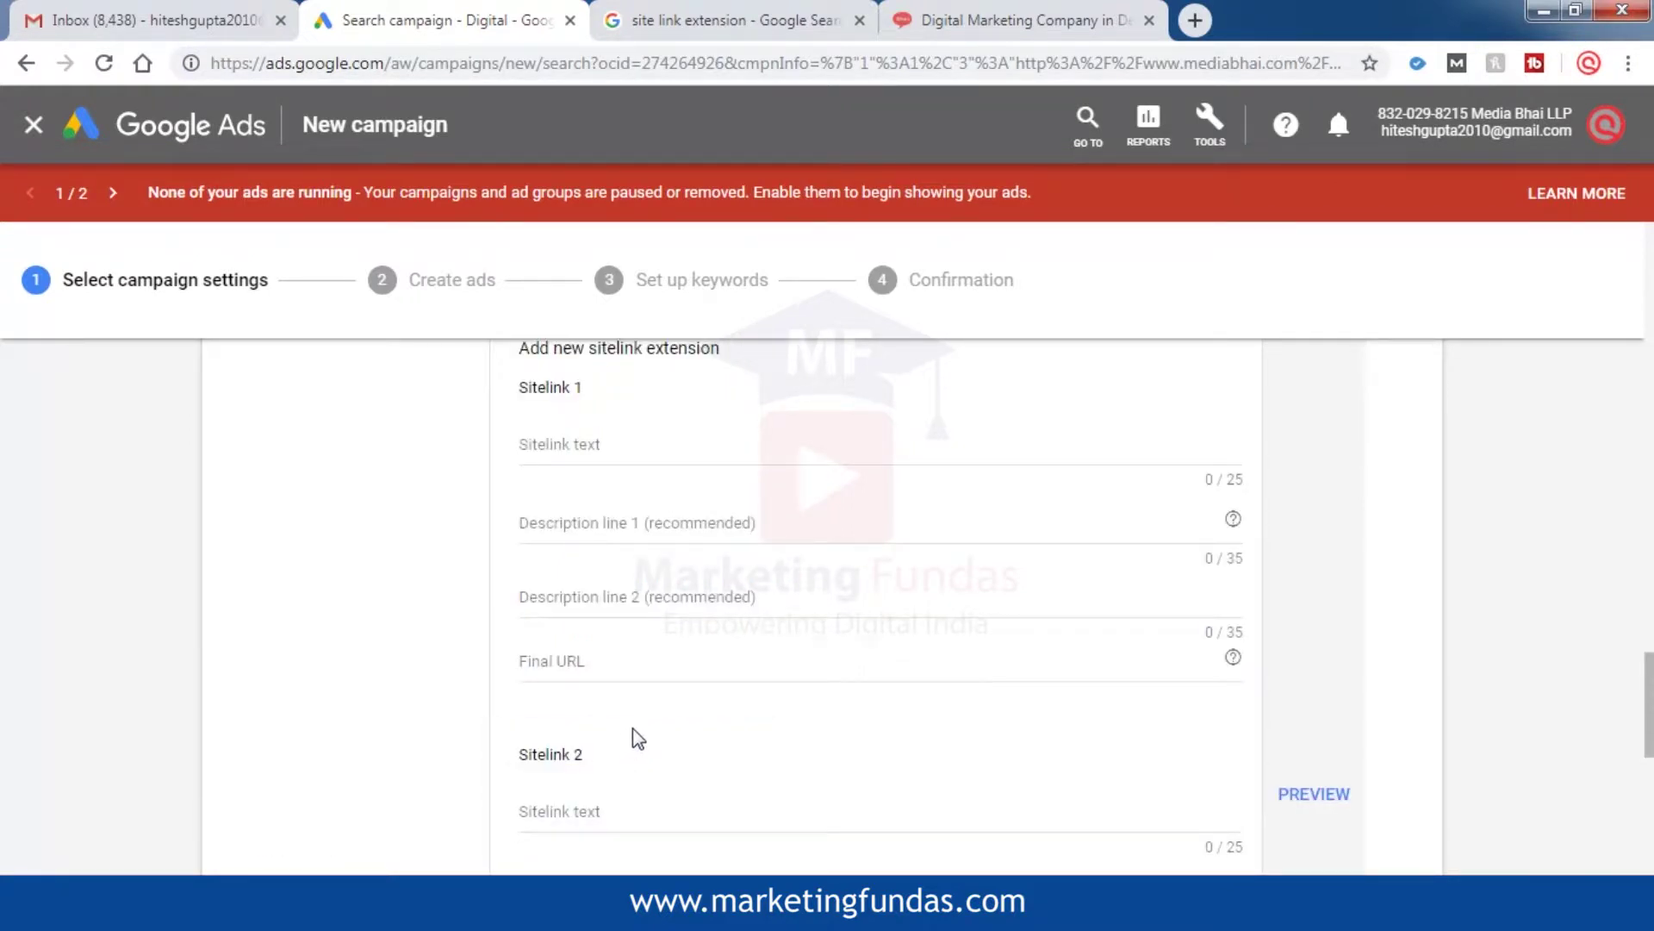
Set the sitelink text of Sitelink 1 to "youtube services"
scroll(642, 733, "up", 2)
scroll(675, 633, "down", 1)
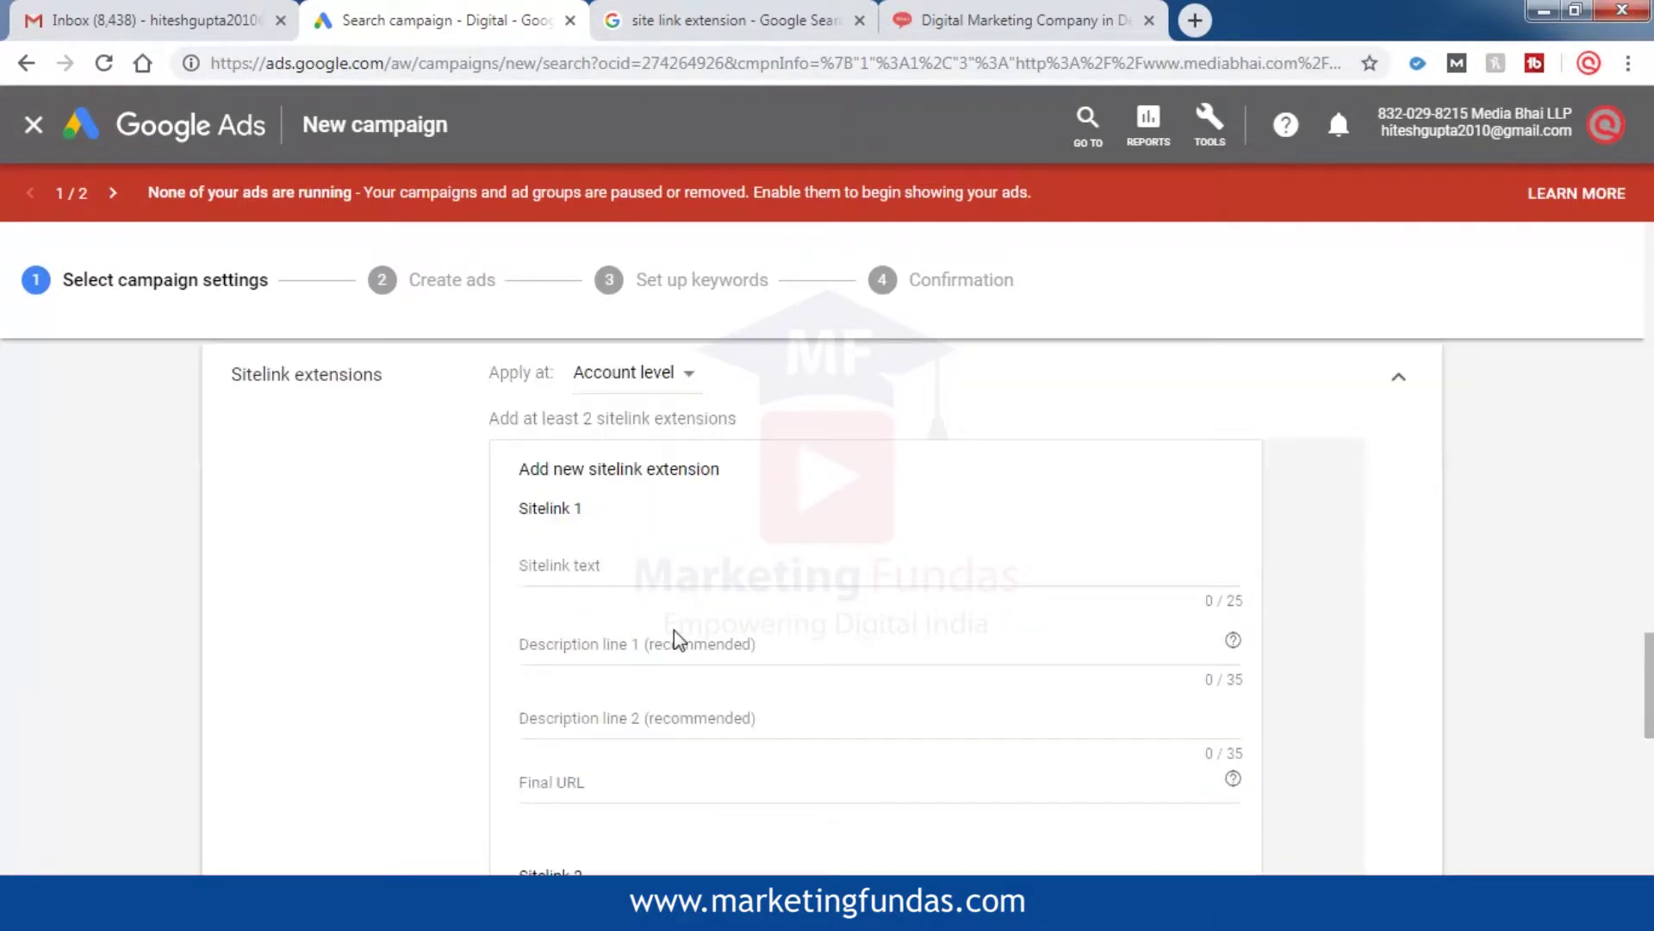
left_click(689, 569)
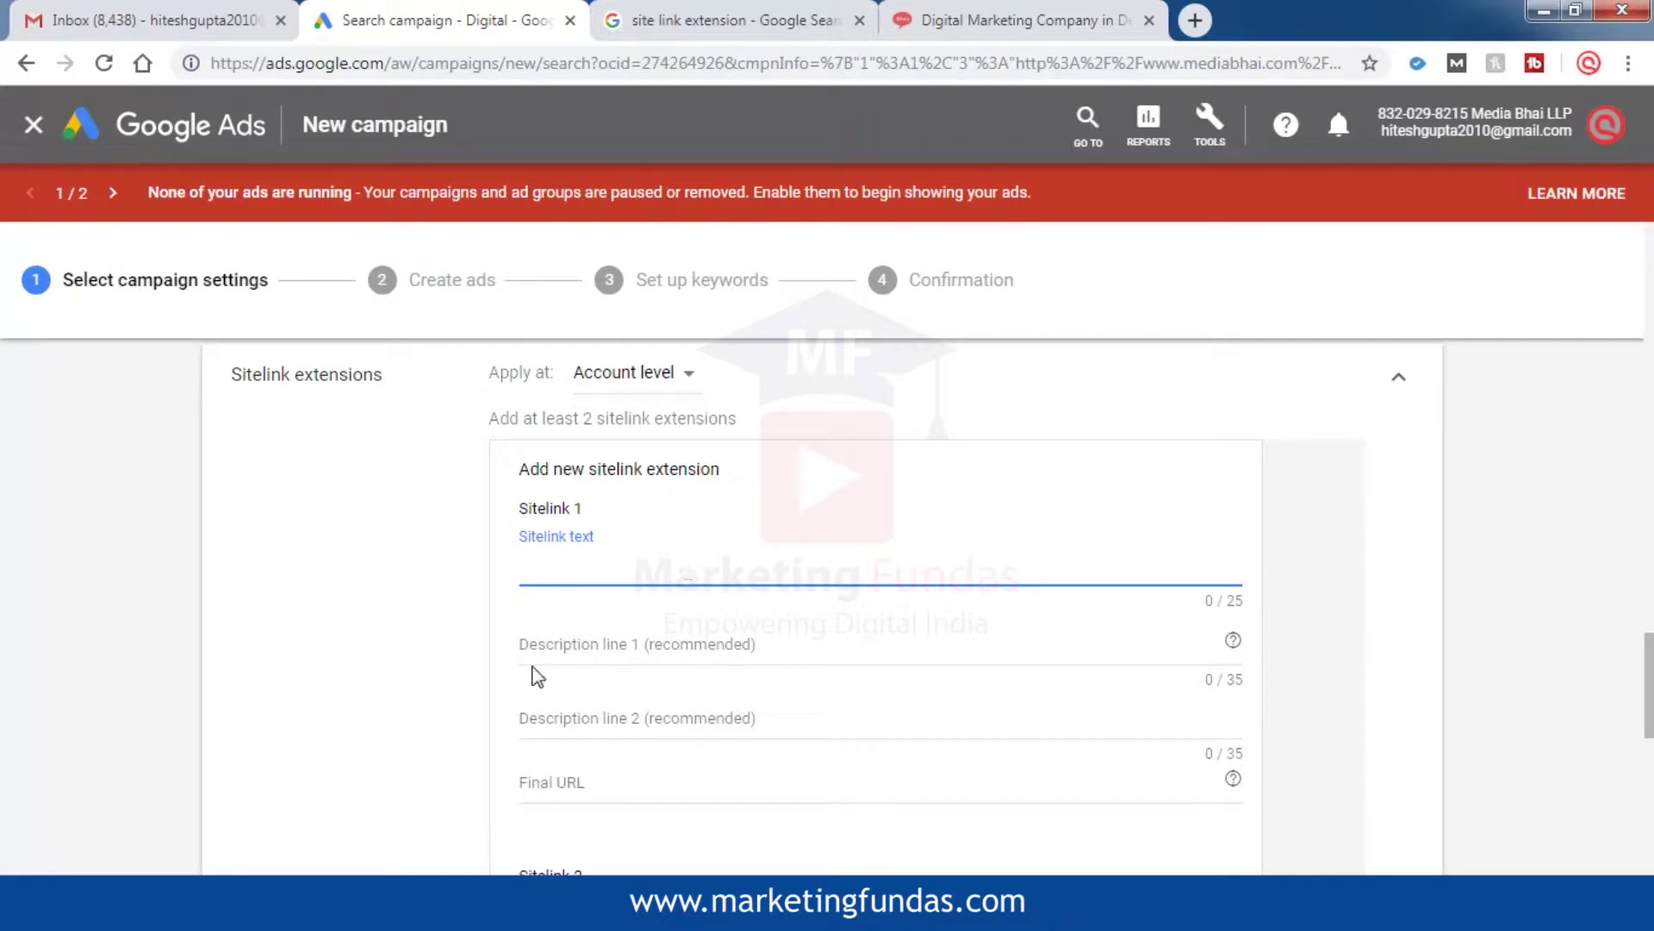
type("youtube services")
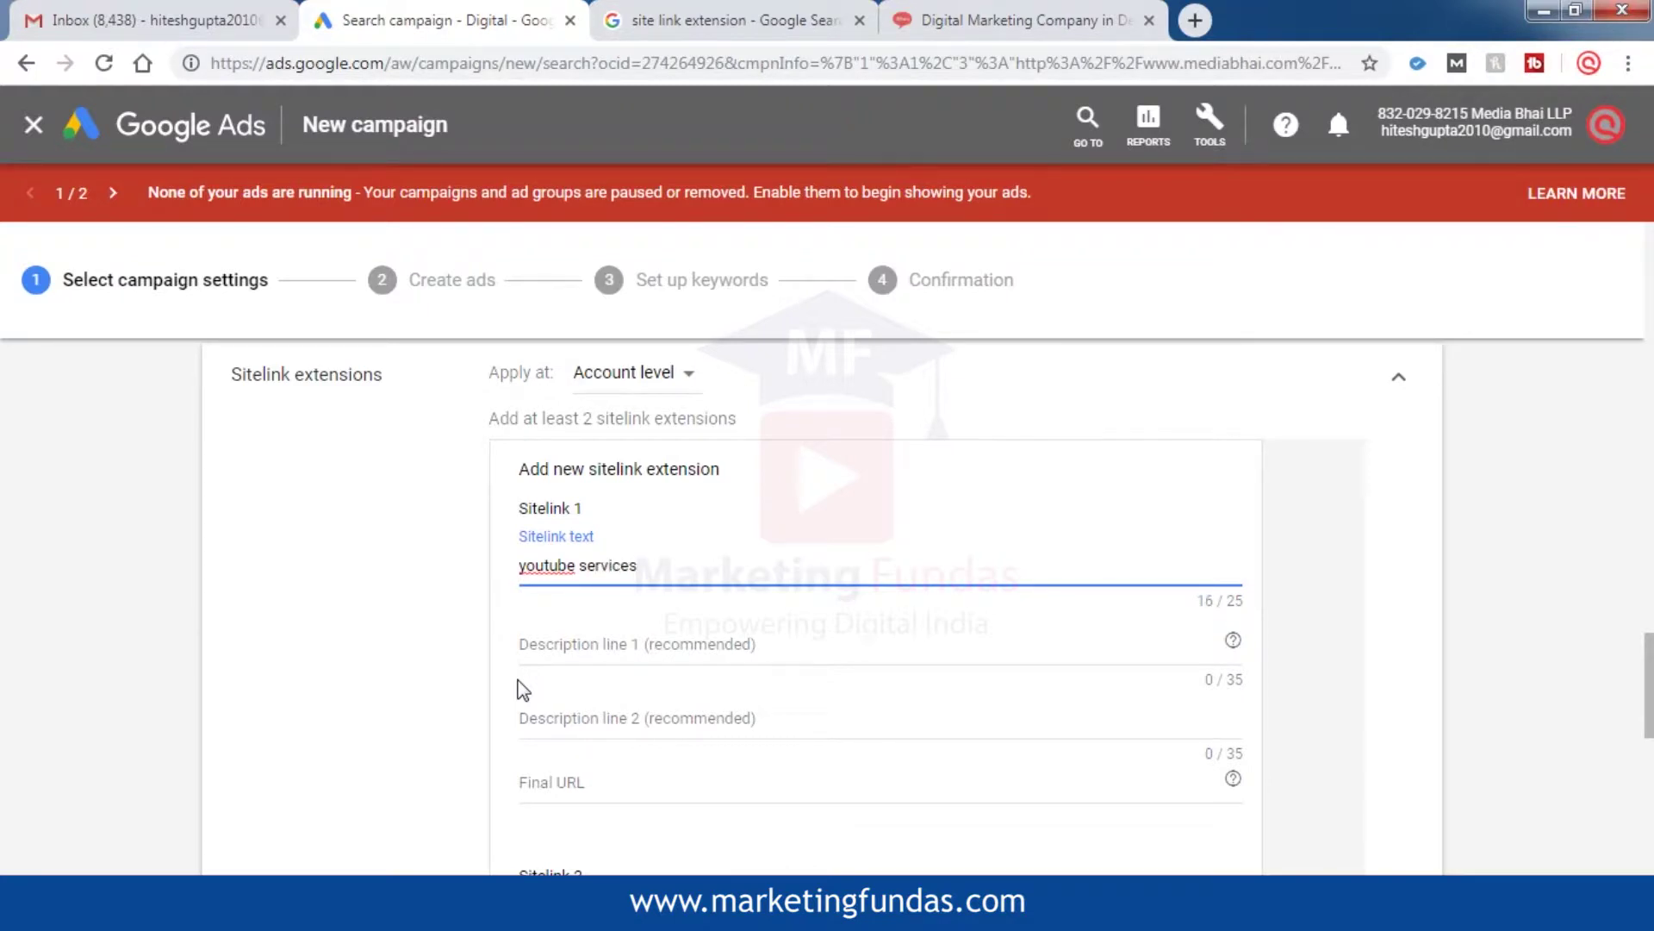
Copy "We provide Best Packages to increase your YouTube Channel Views and Subscribers" from the Notepad notes into description line 1 of Sitelink 1
left_click(691, 648)
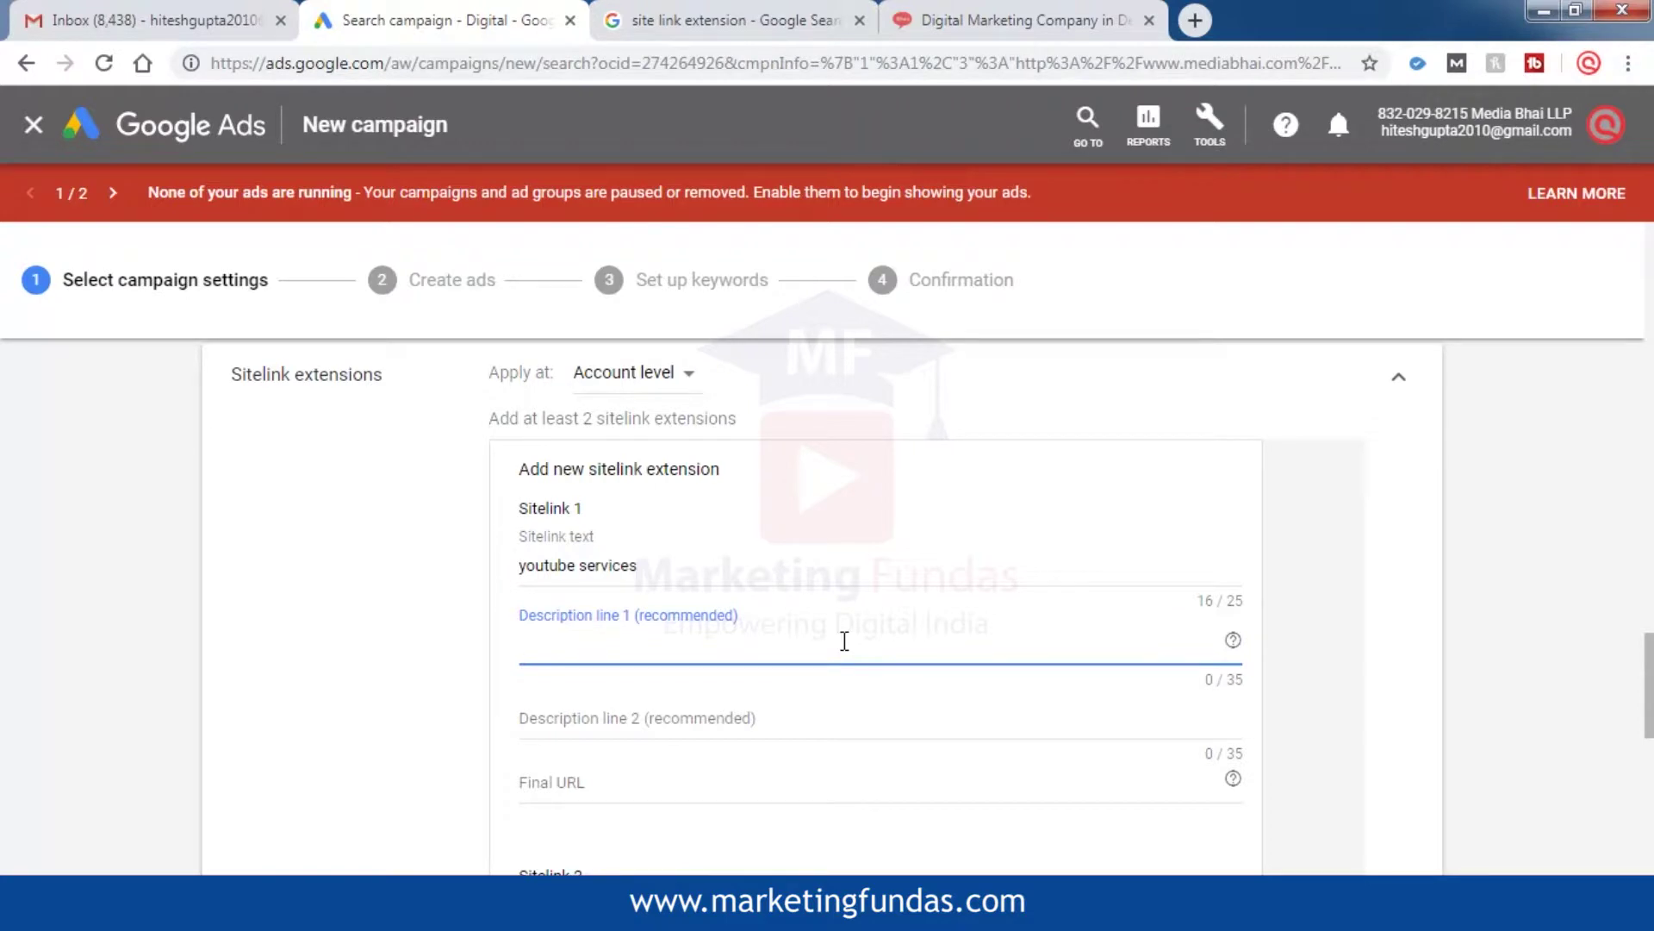
key("alt+Tab")
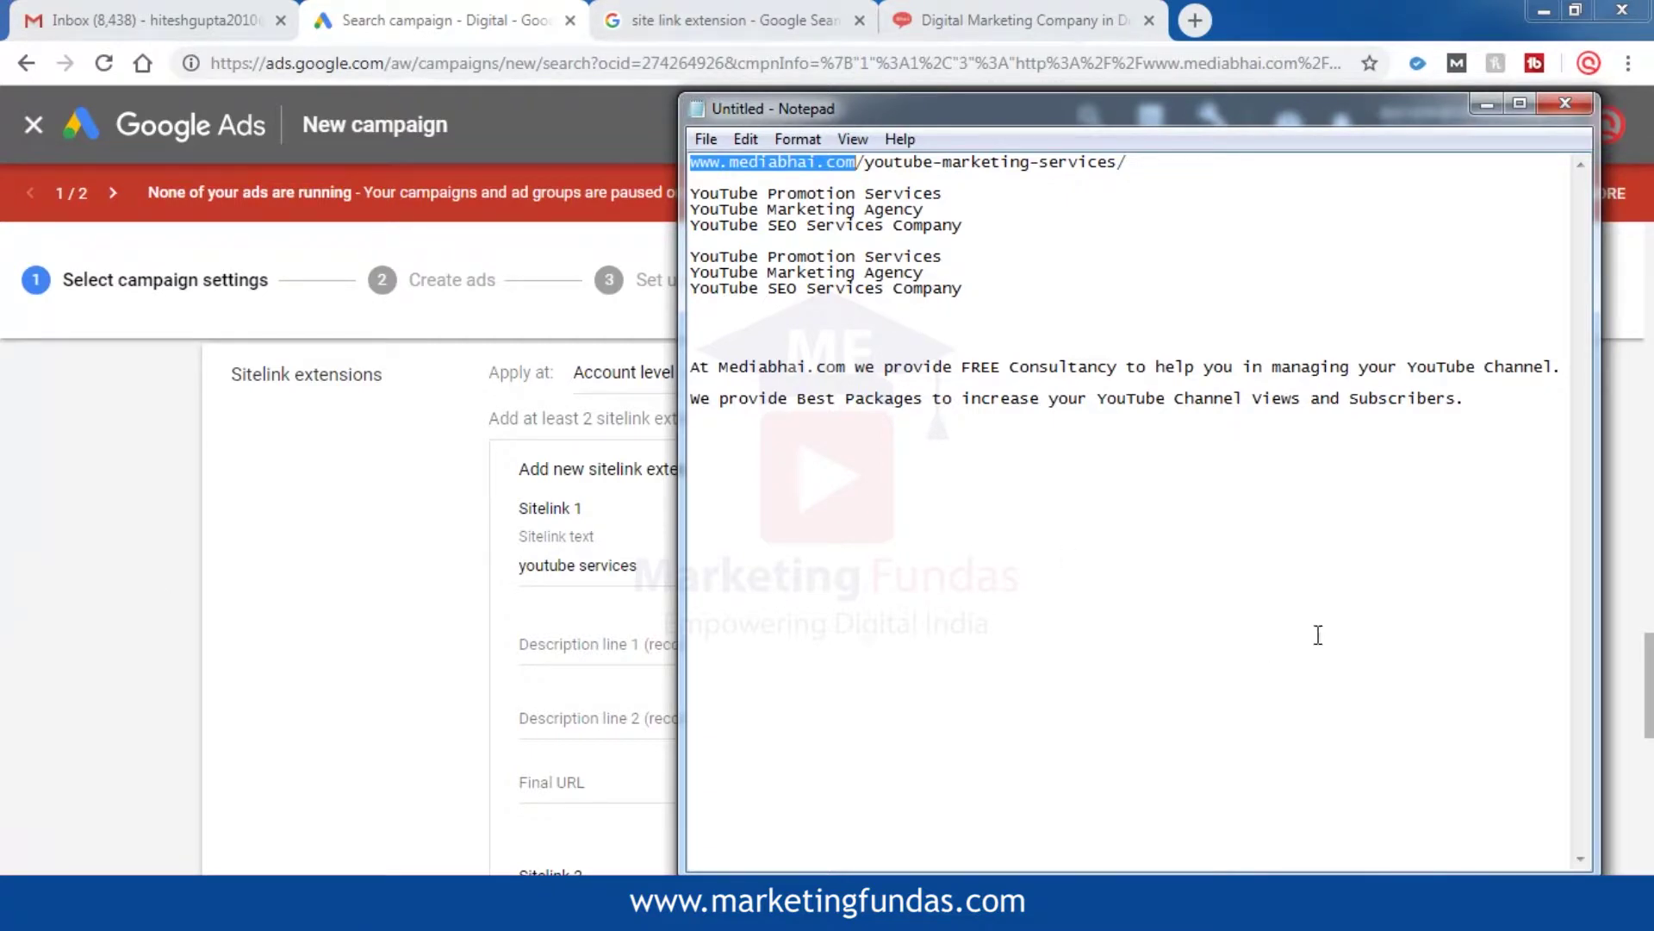
left_click(1463, 402)
left_click_drag(1462, 402, 692, 403)
key("ctrl+c")
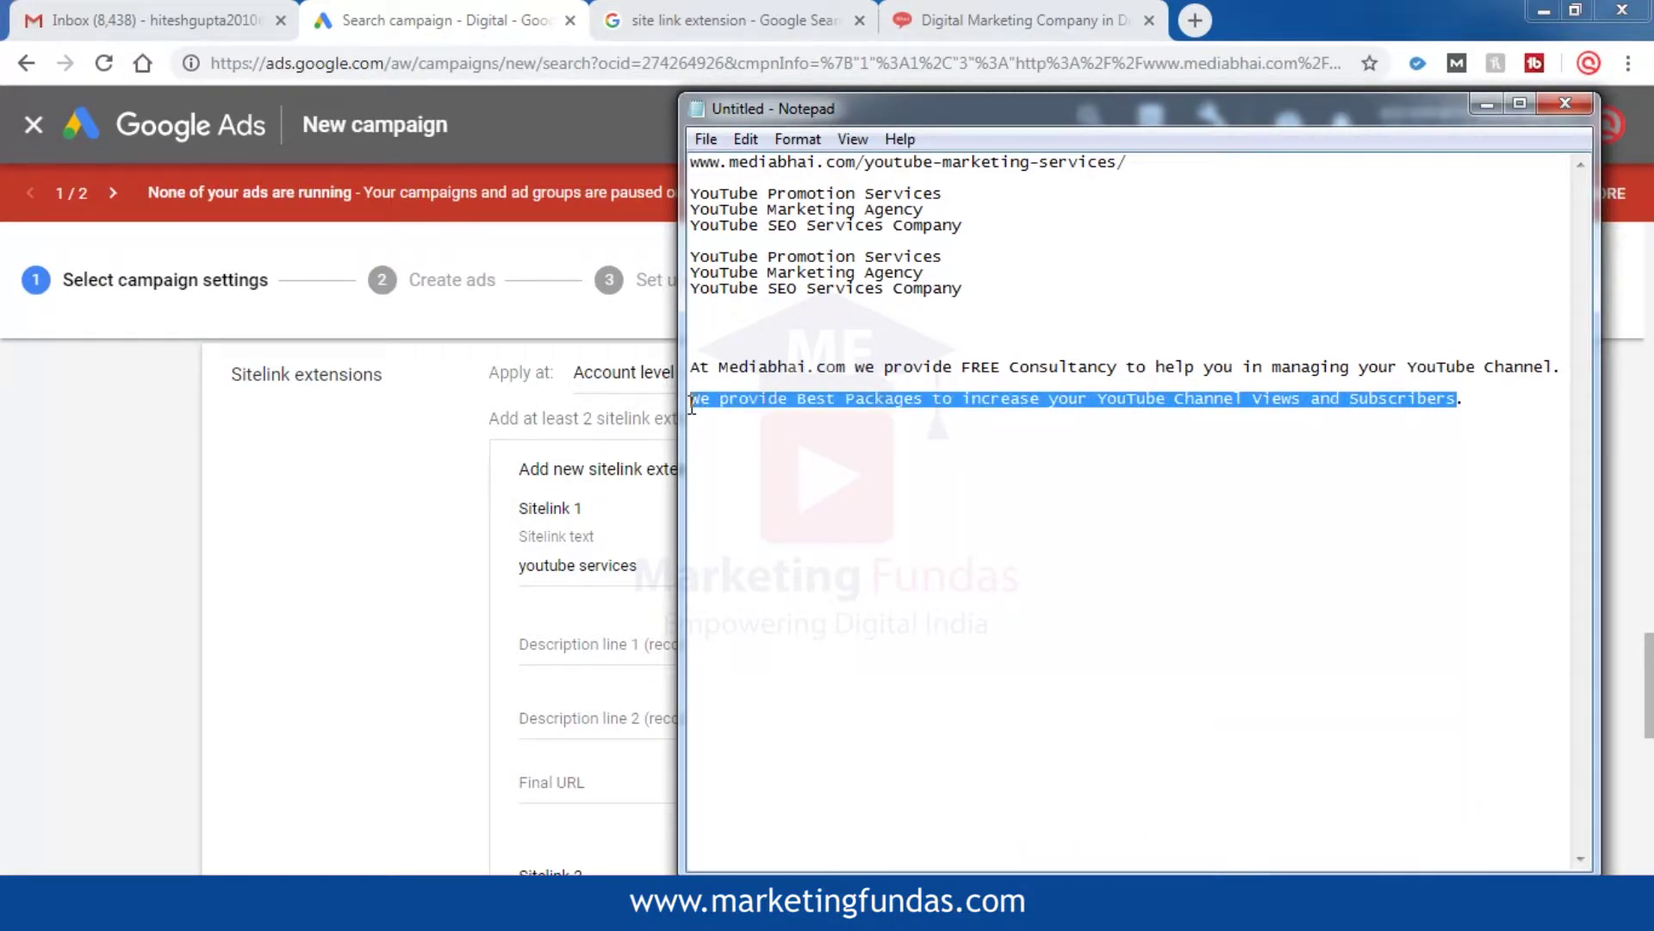
left_click(594, 641)
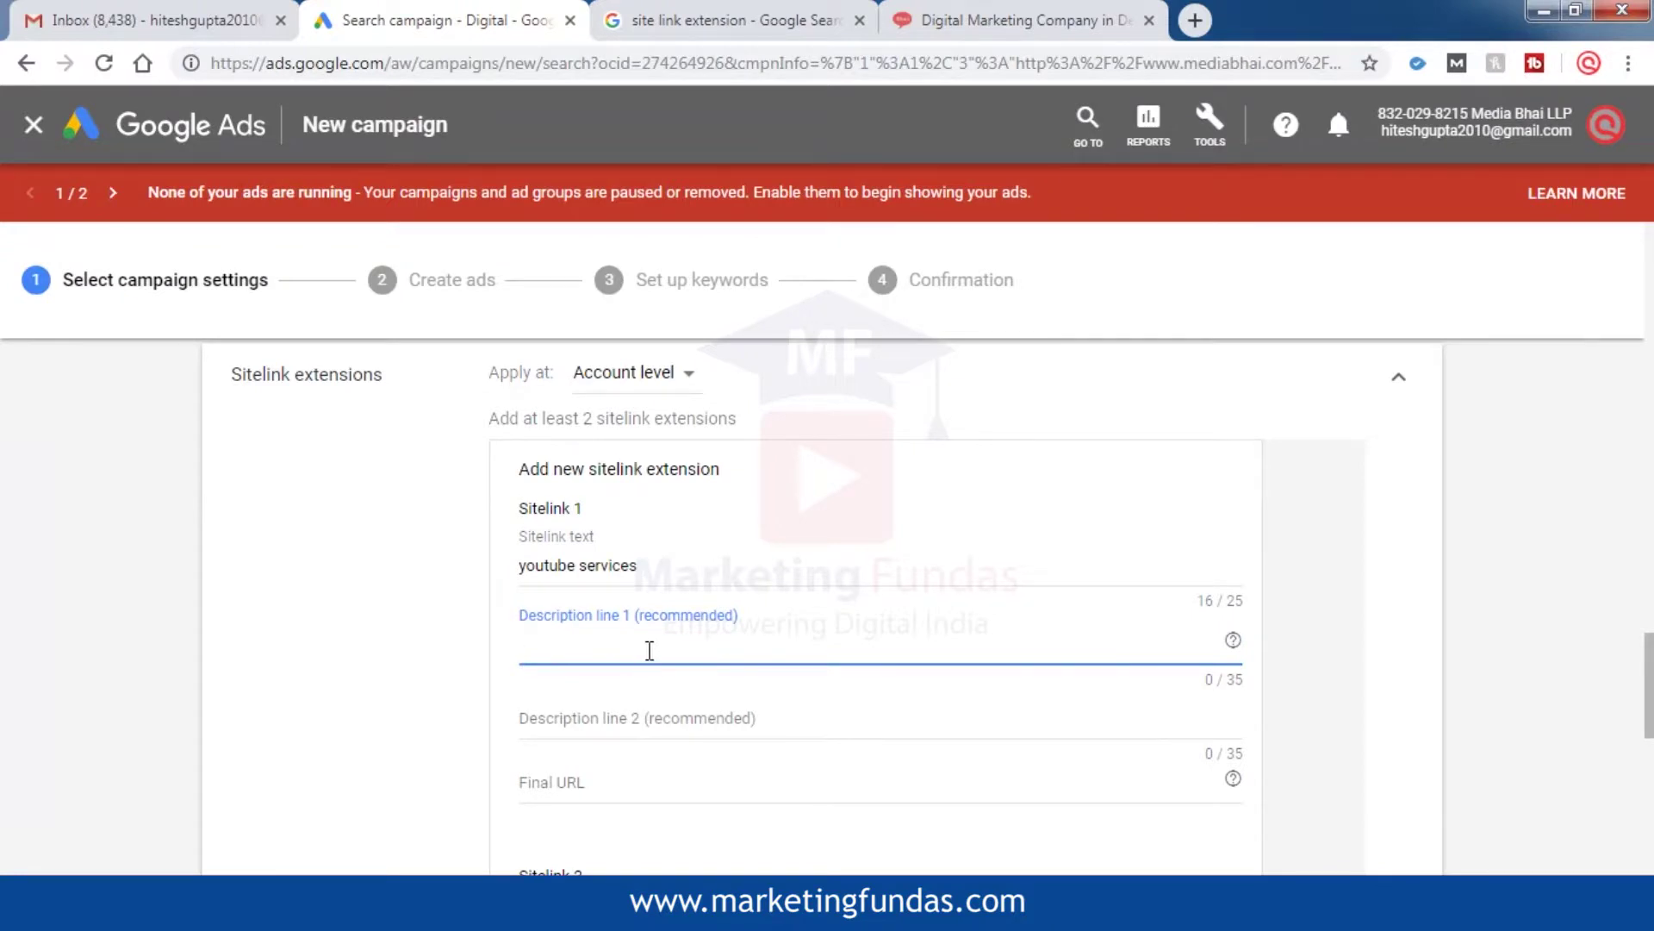
key("ctrl+v")
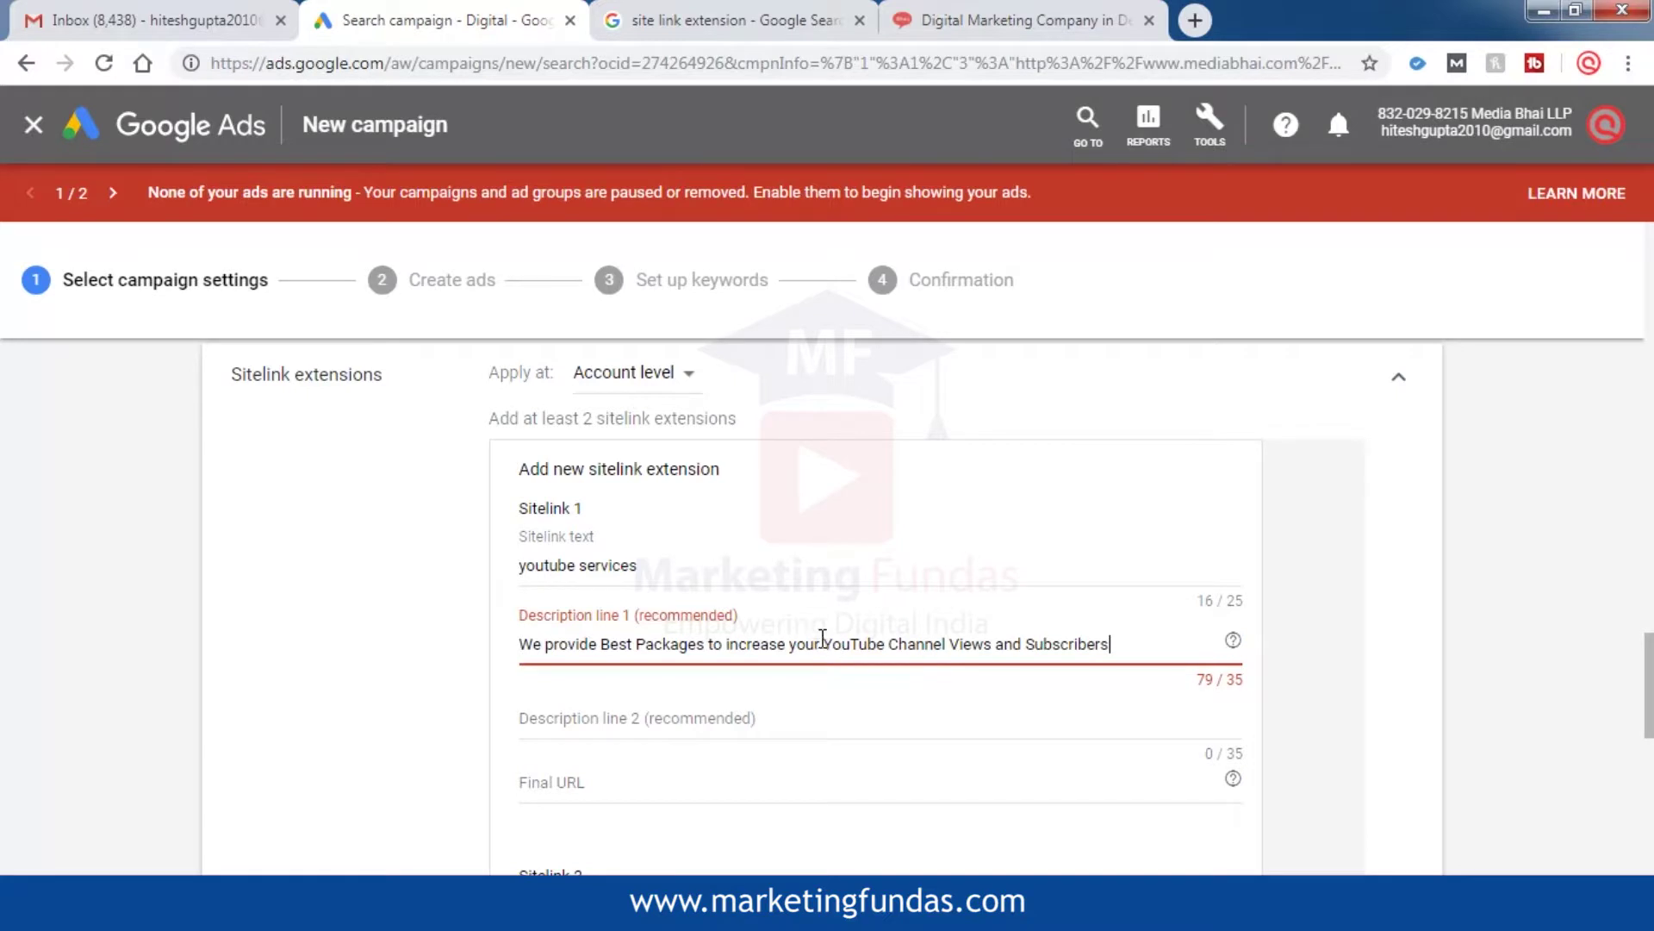
Shorten description line 1 of Sitelink 1 to "YouTube Channel Views & Subscribers"
key("BackSpace")
key("BackSpace")
key("BackSpace")
key("BackSpace")
key("BackSpace")
key("BackSpace")
key("BackSpace")
key("BackSpace")
key("BackSpace")
key("BackSpace")
key("BackSpace")
key("BackSpace")
key("BackSpace")
key("BackSpace")
key("BackSpace")
key("BackSpace")
key("BackSpace")
key("BackSpace")
key("BackSpace")
key("BackSpace")
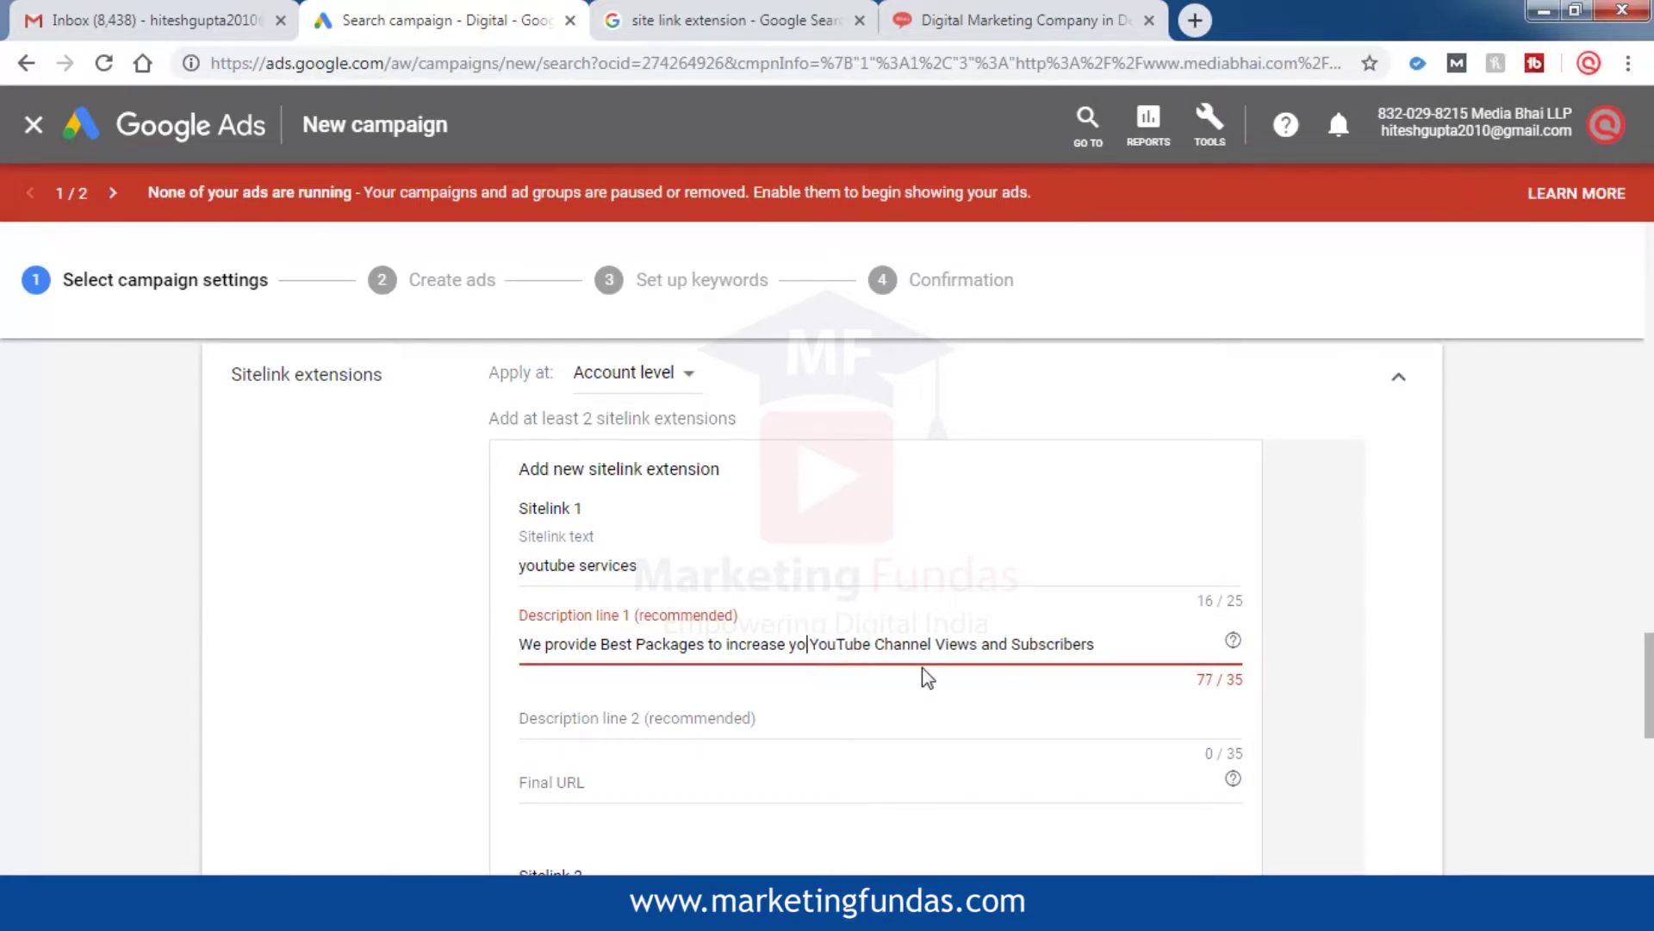
key("BackSpace")
key("BackSpace")
key("BackSpace")
key("BackSpace")
key("BackSpace")
key("BackSpace")
key("BackSpace")
key("BackSpace")
key("BackSpace")
key("BackSpace")
key("BackSpace")
key("BackSpace")
key("BackSpace")
key("BackSpace")
key("BackSpace")
key("BackSpace")
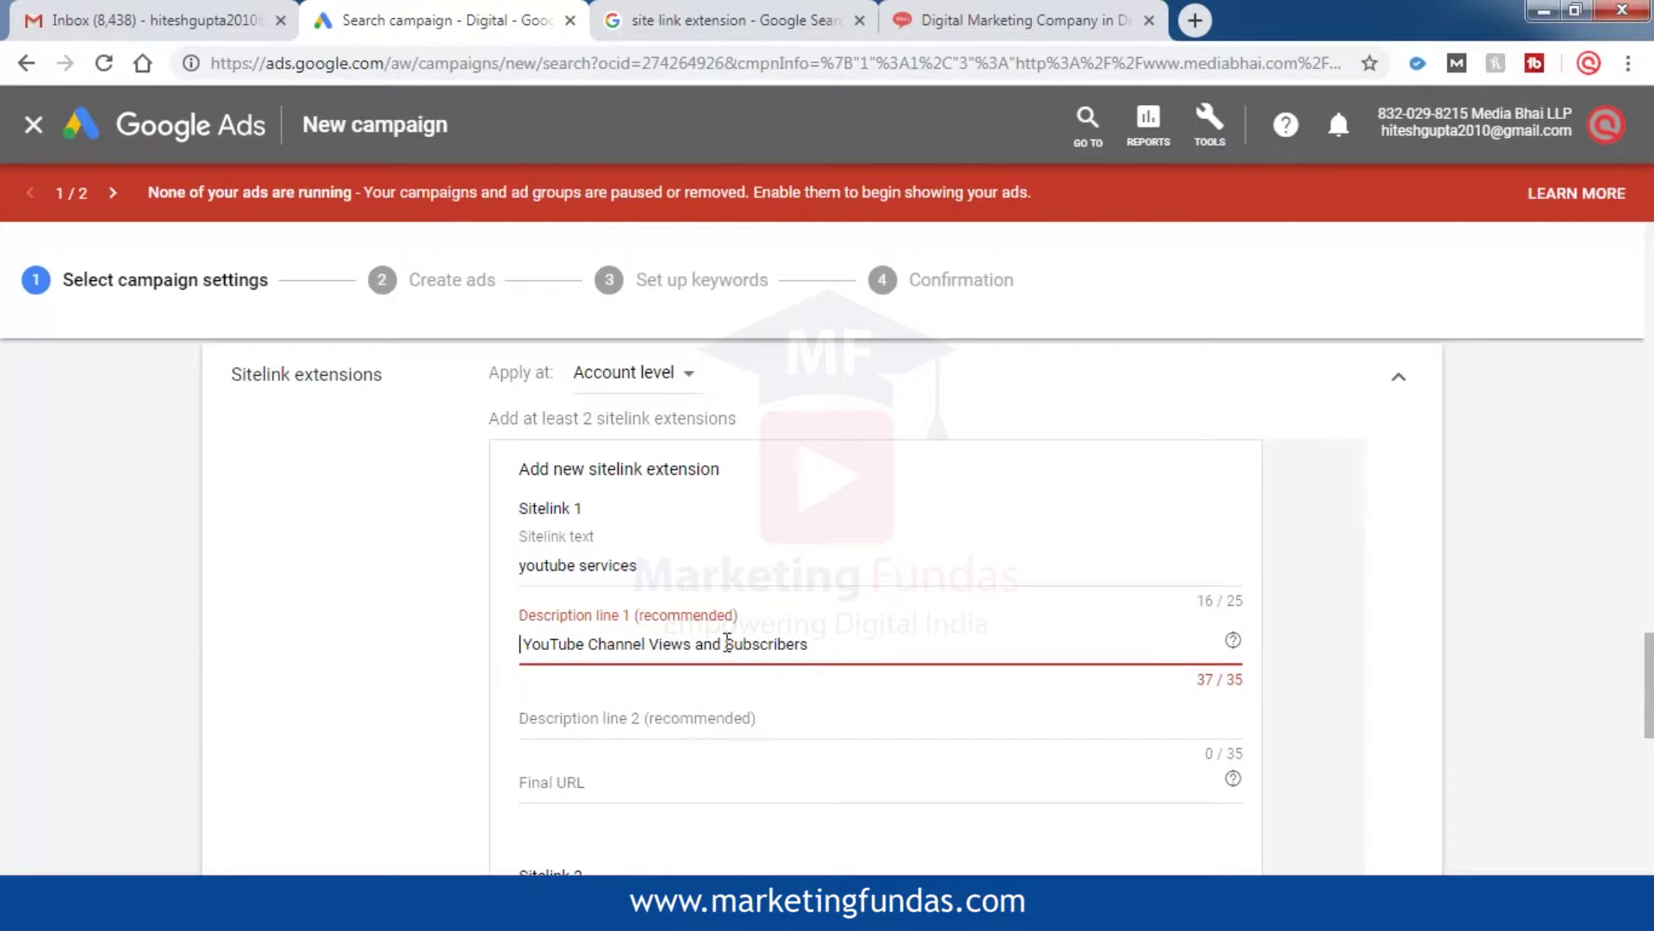
key("BackSpace")
key("BackSpace")
key("BackSpace")
key("BackSpace")
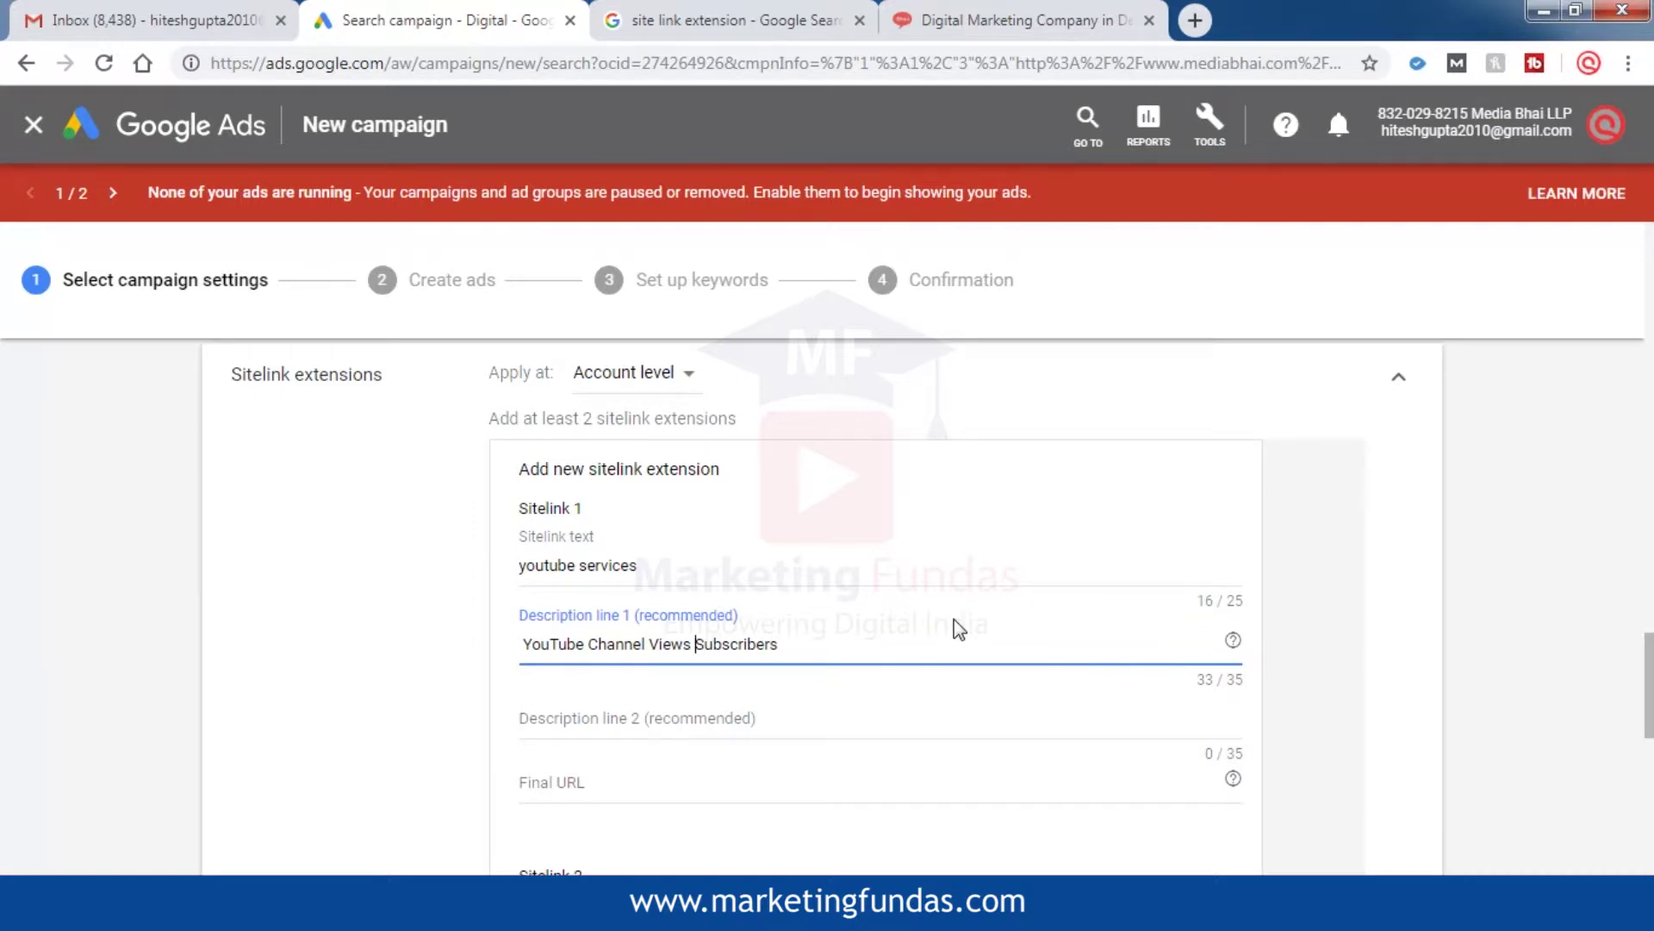
type("&")
Copy "FREE Consultancy to help you" from the Notepad notes into description line 2 of Sitelink 1
scroll(828, 653, "down", 1)
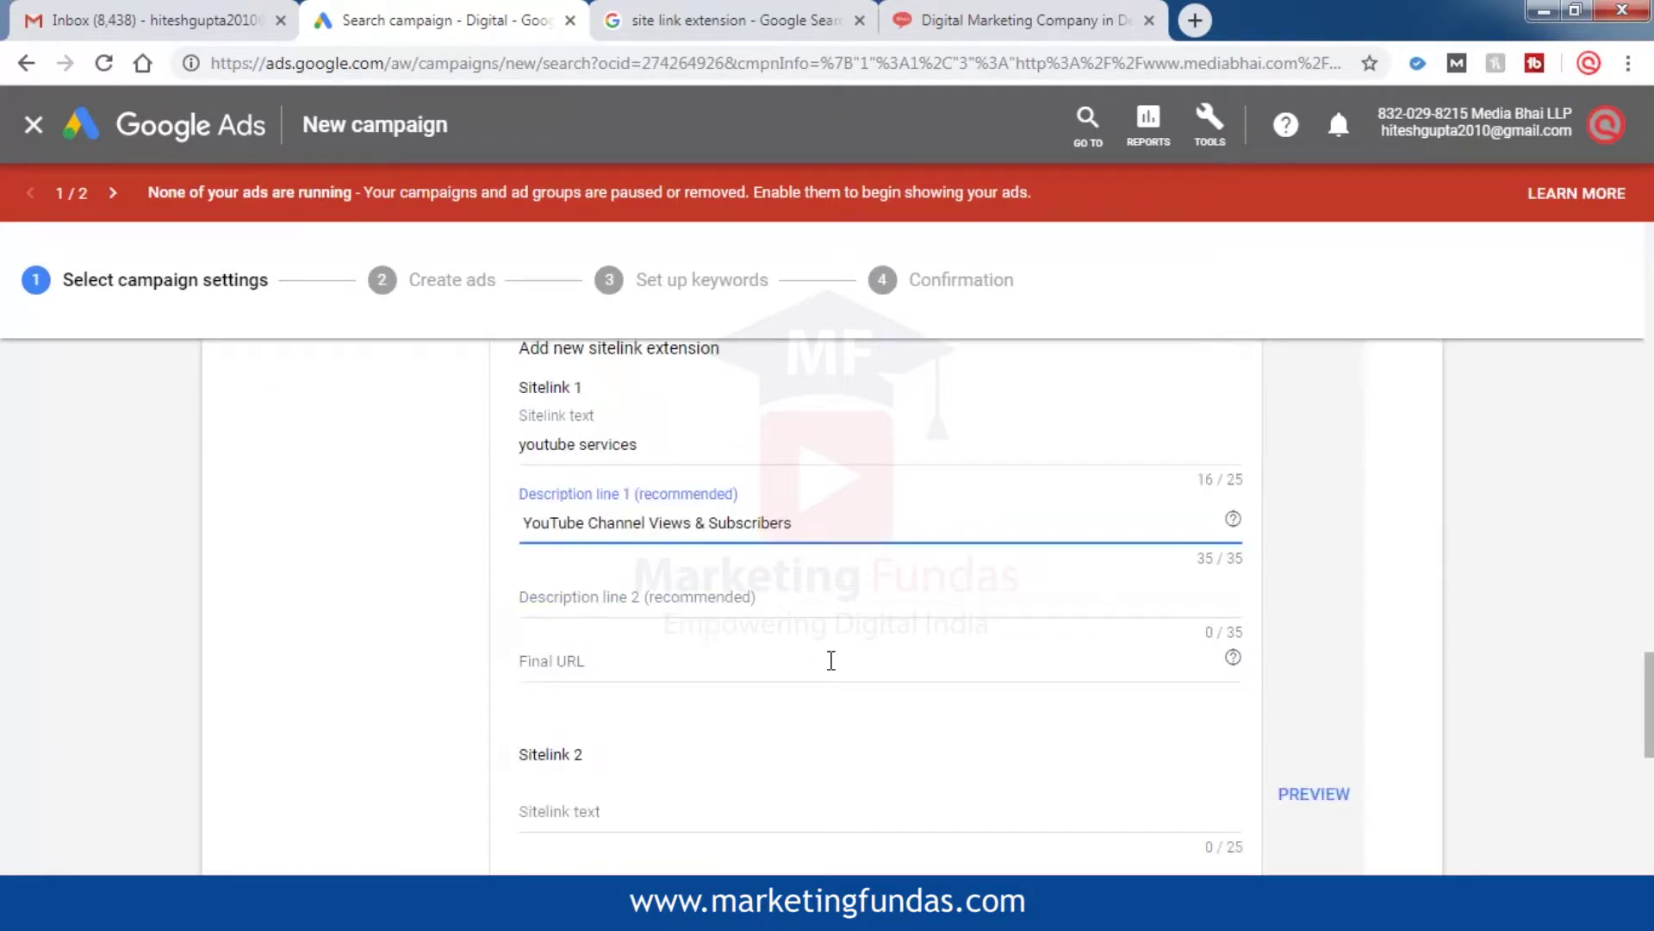
left_click(834, 592)
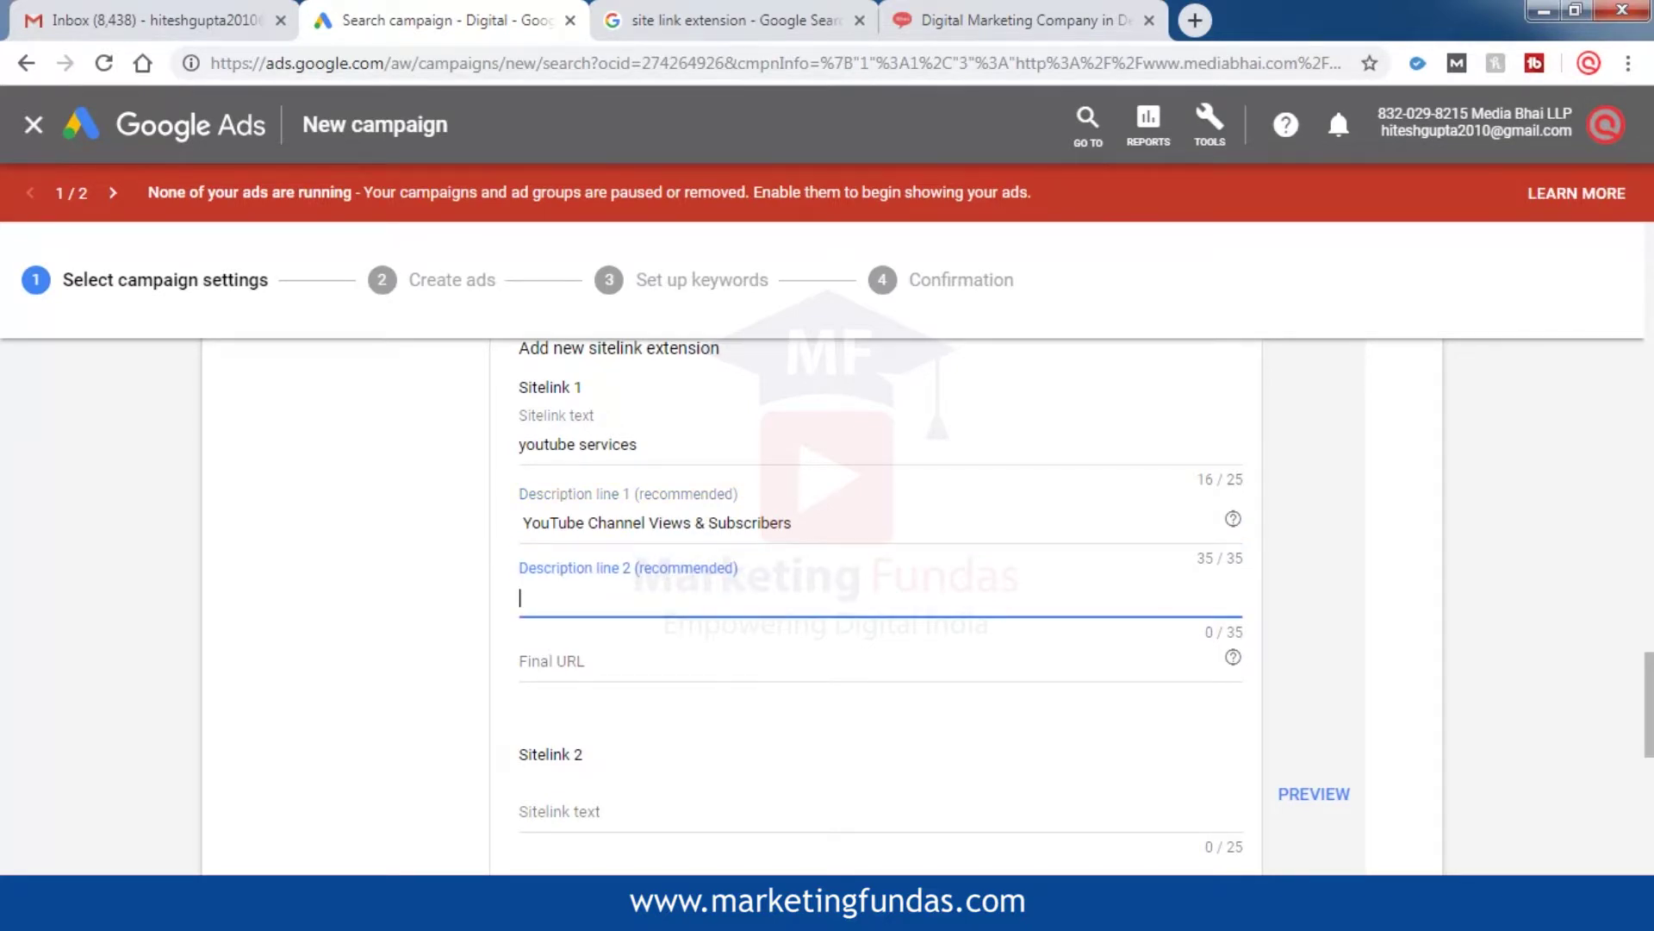
key("alt+Tab")
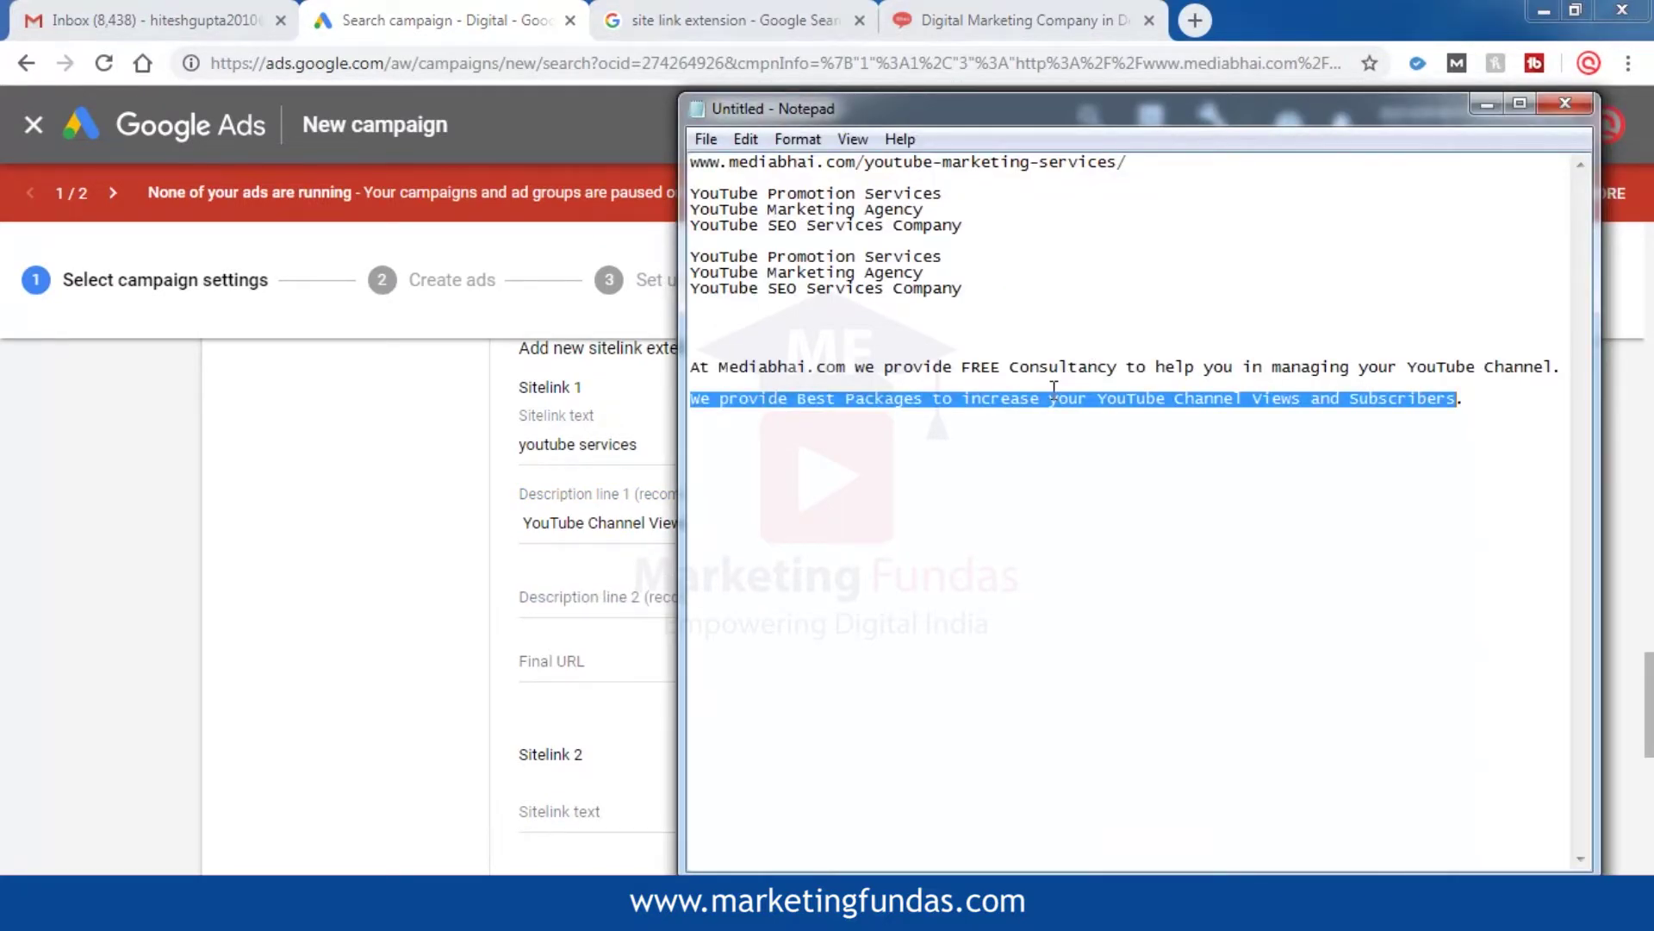
left_click_drag(961, 367, 1240, 361)
key("ctrl+c")
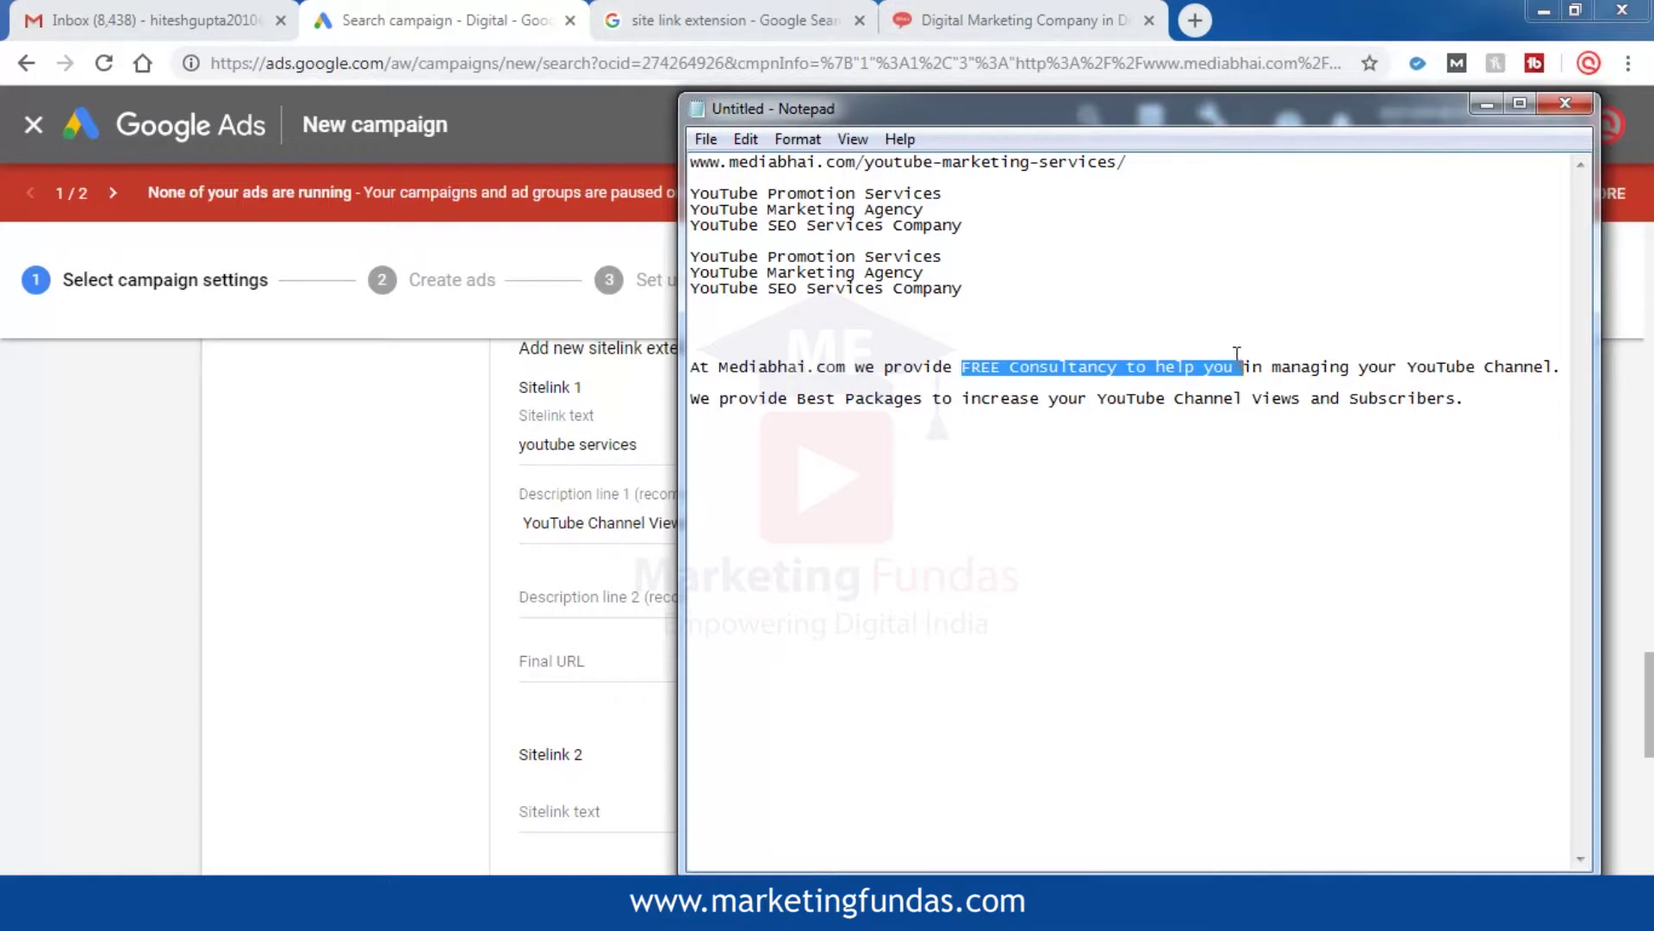
left_click(619, 596)
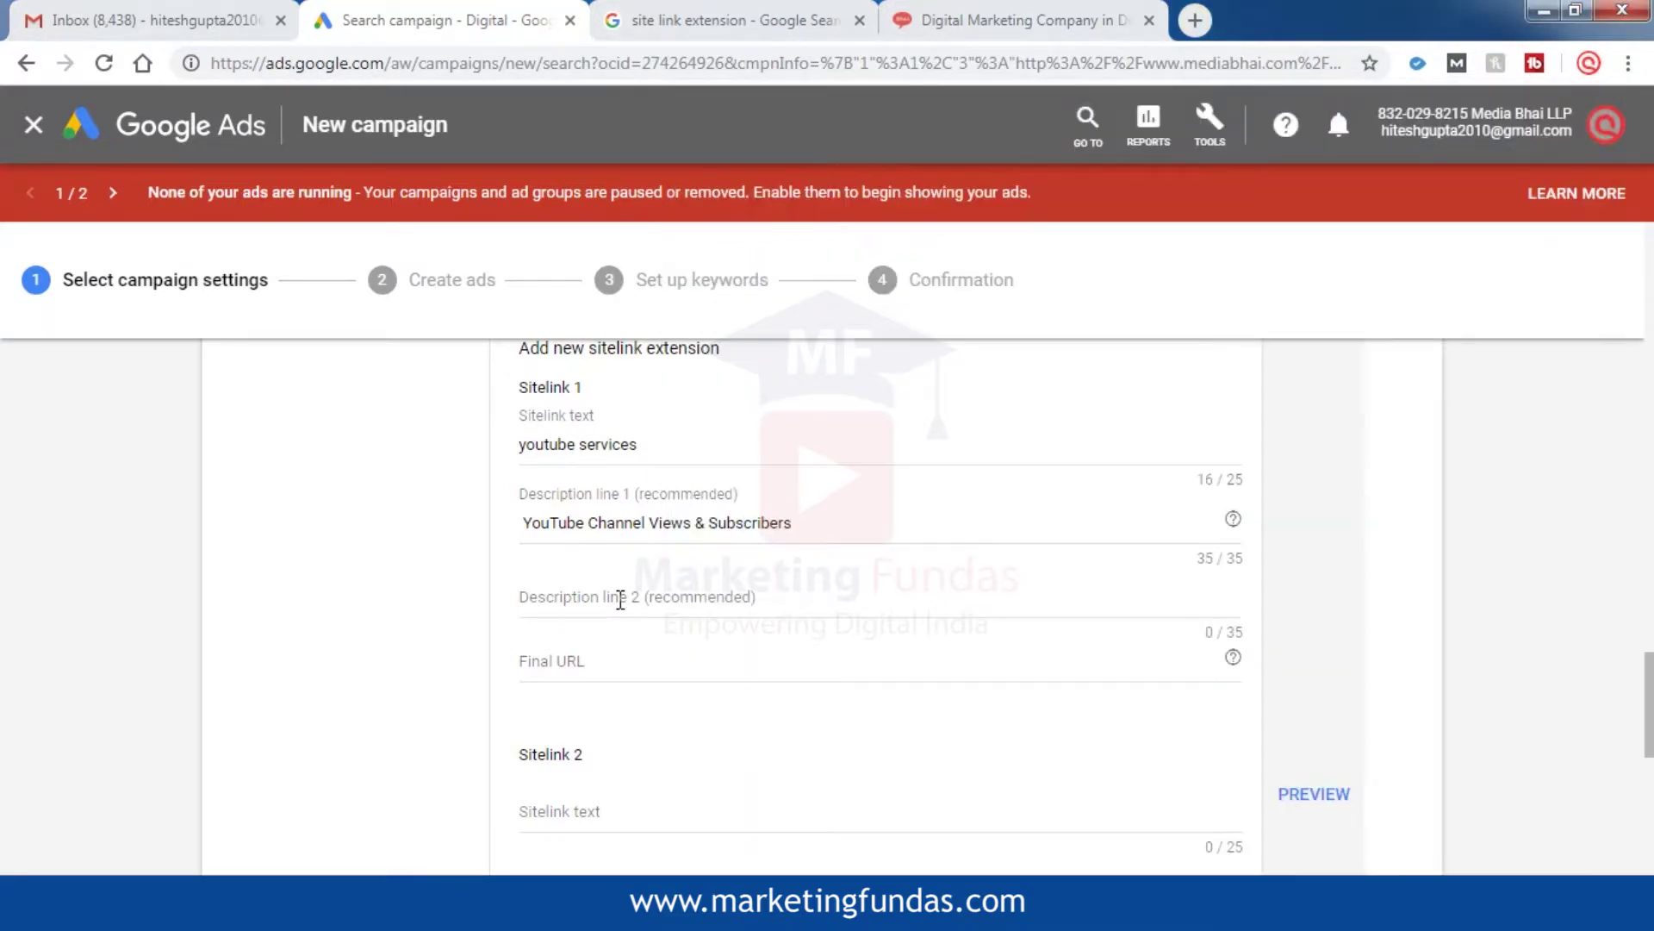
key("ctrl+v")
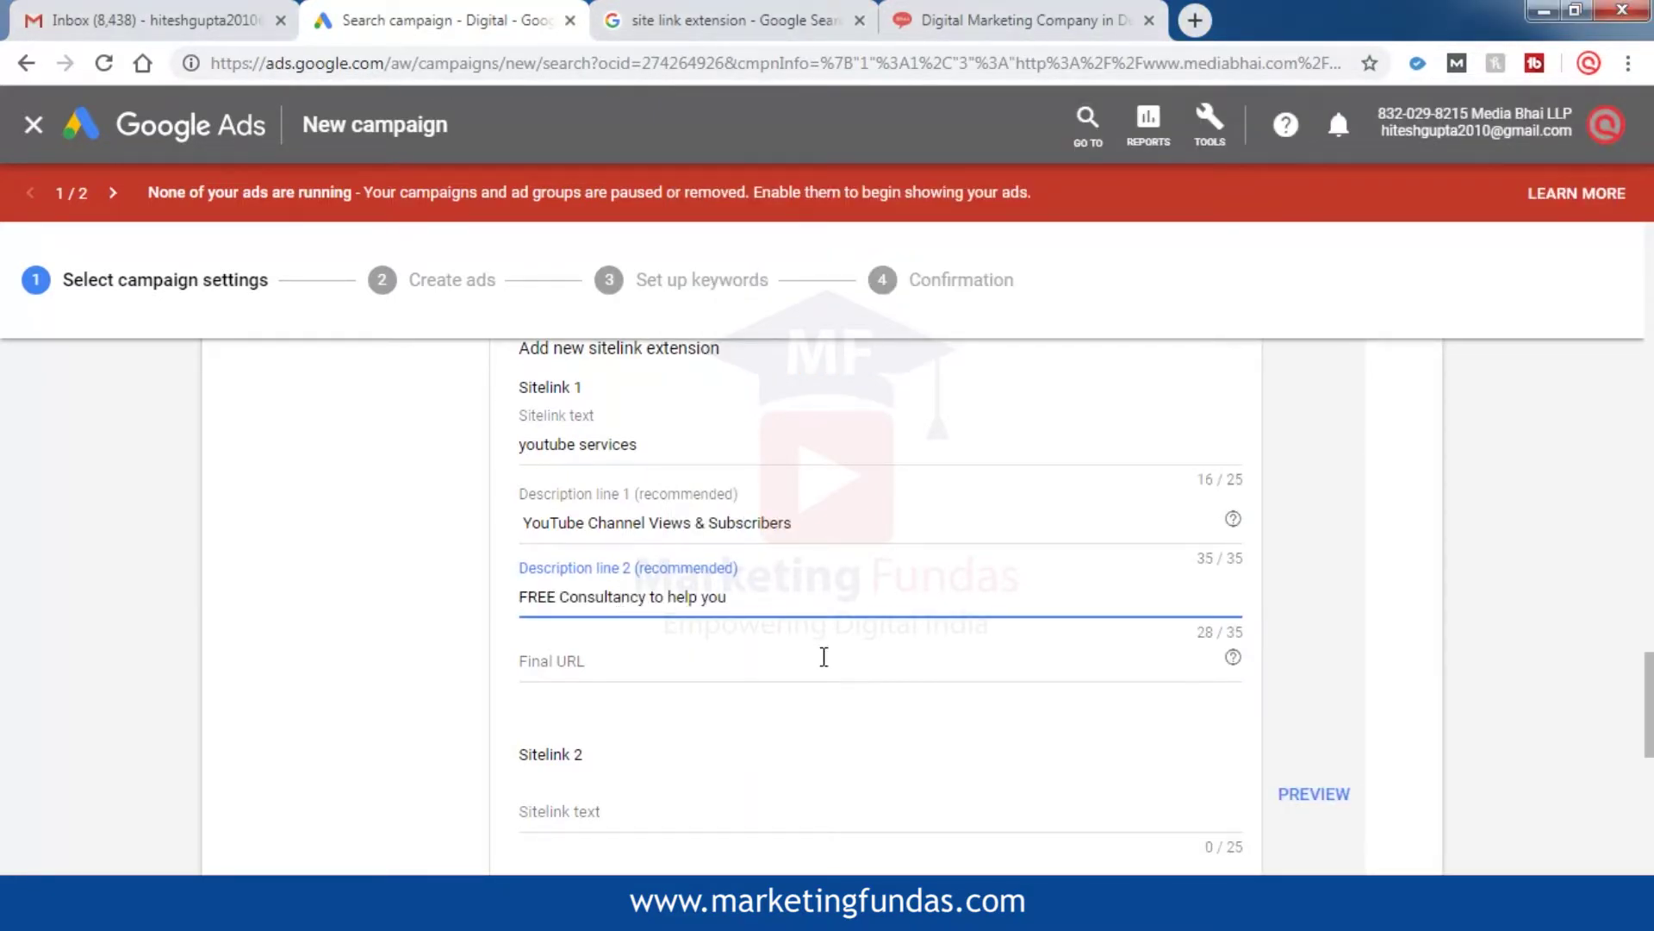
scroll(826, 662, "down", 1)
left_click(722, 536)
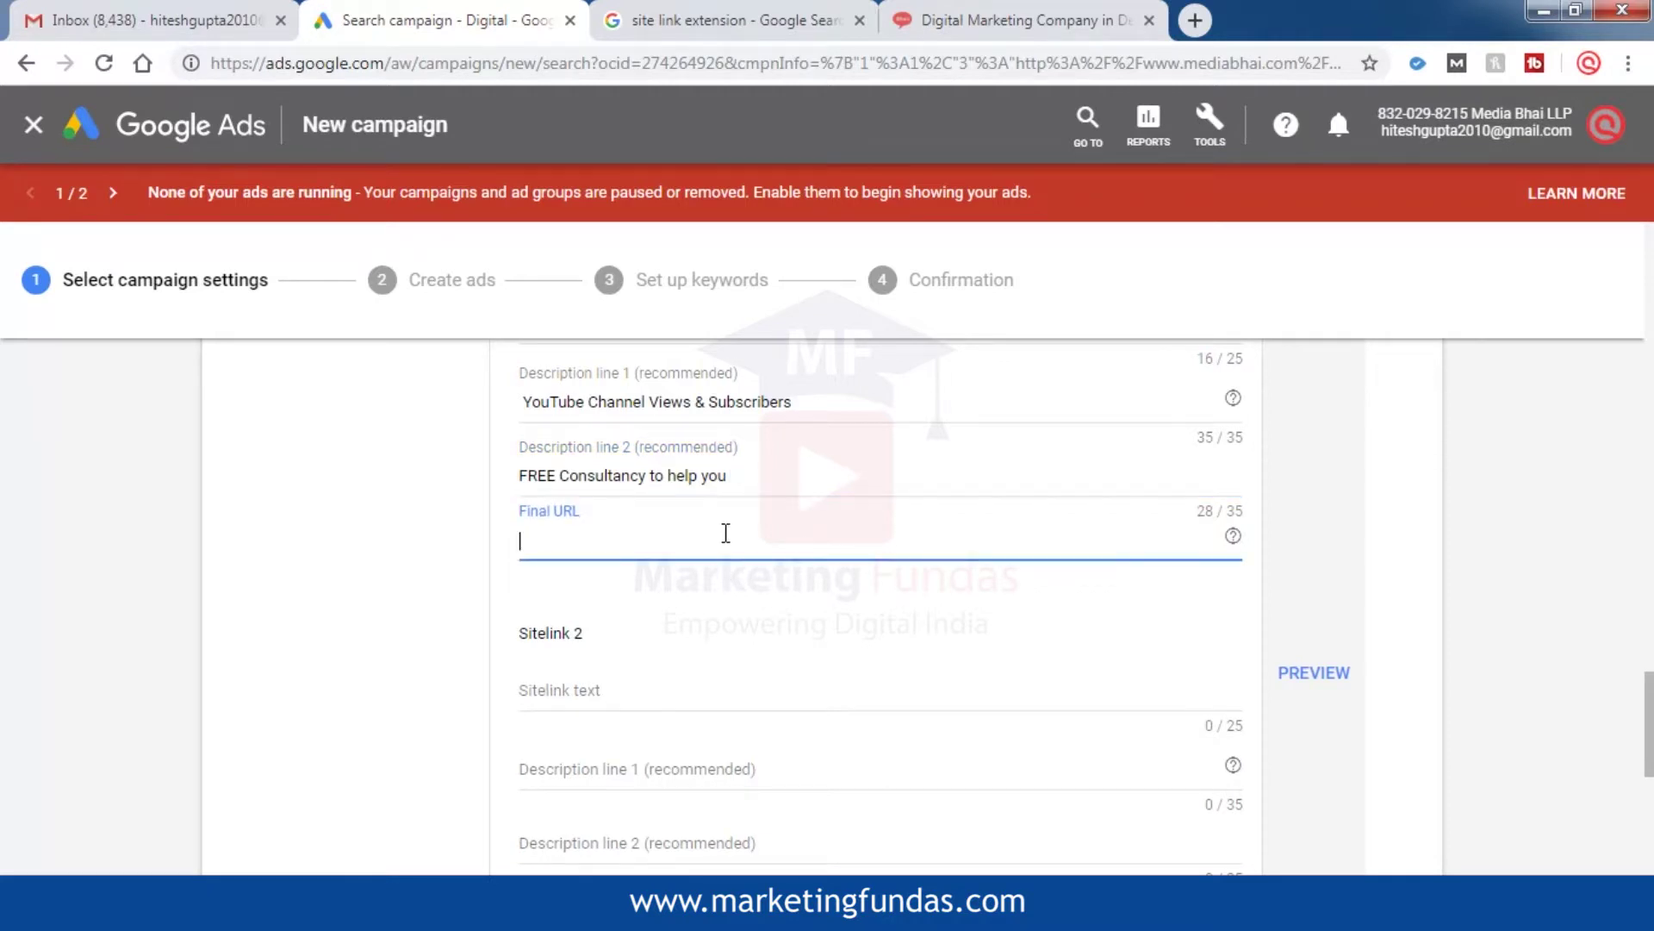
left_click(970, 28)
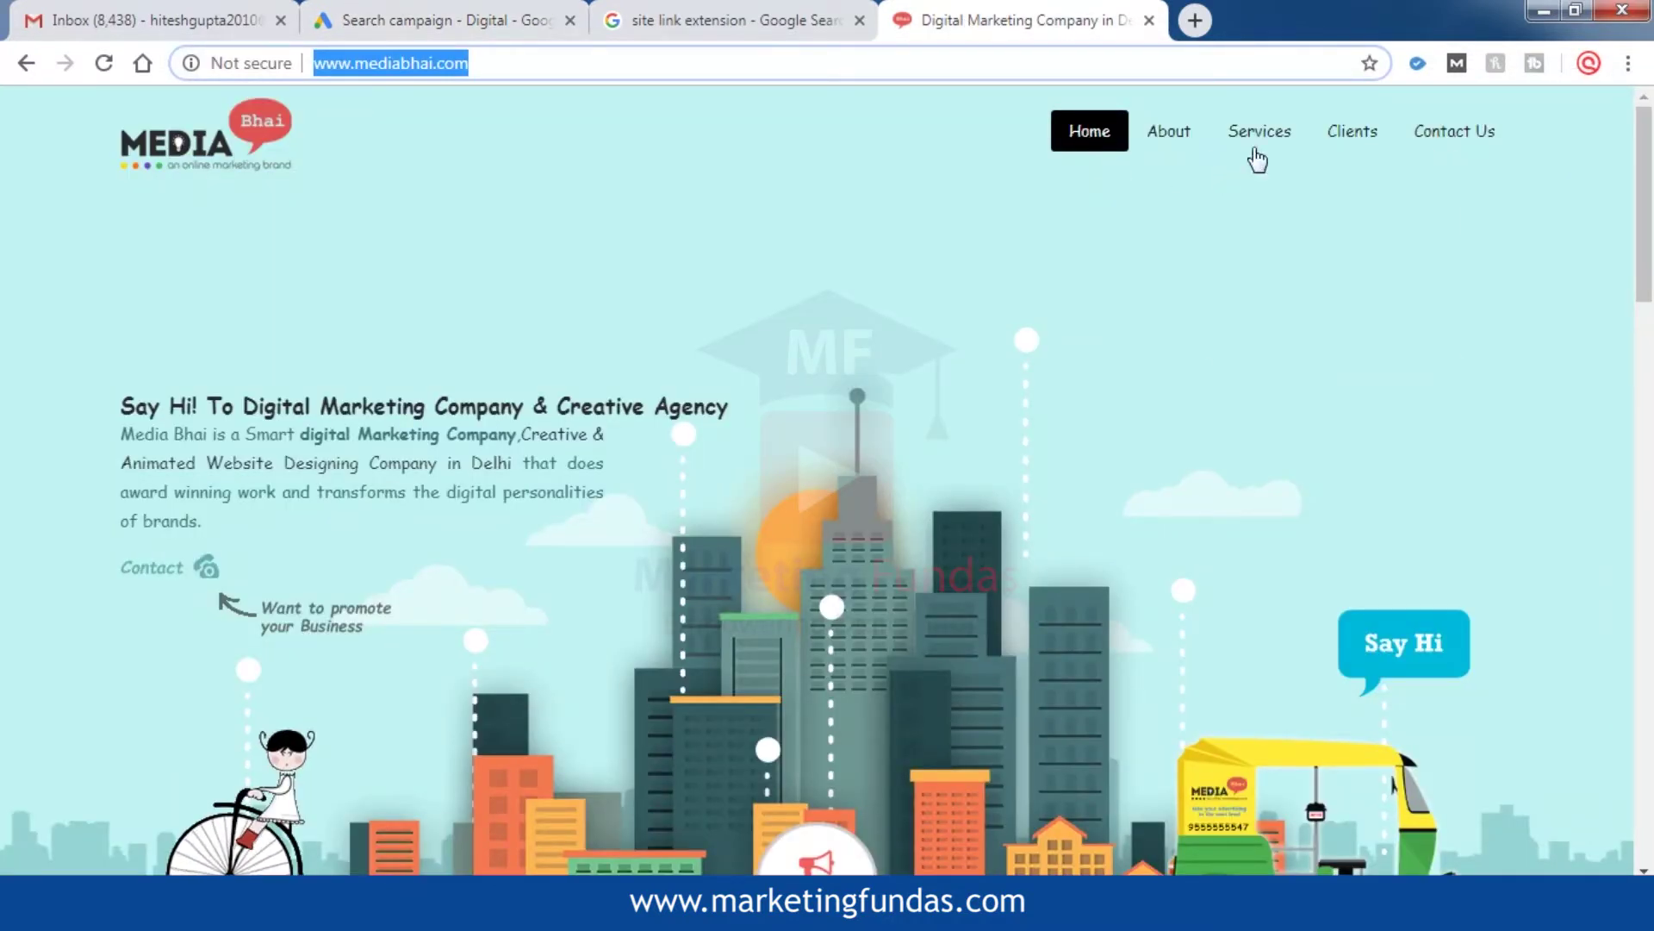
mouse_move(1259, 152)
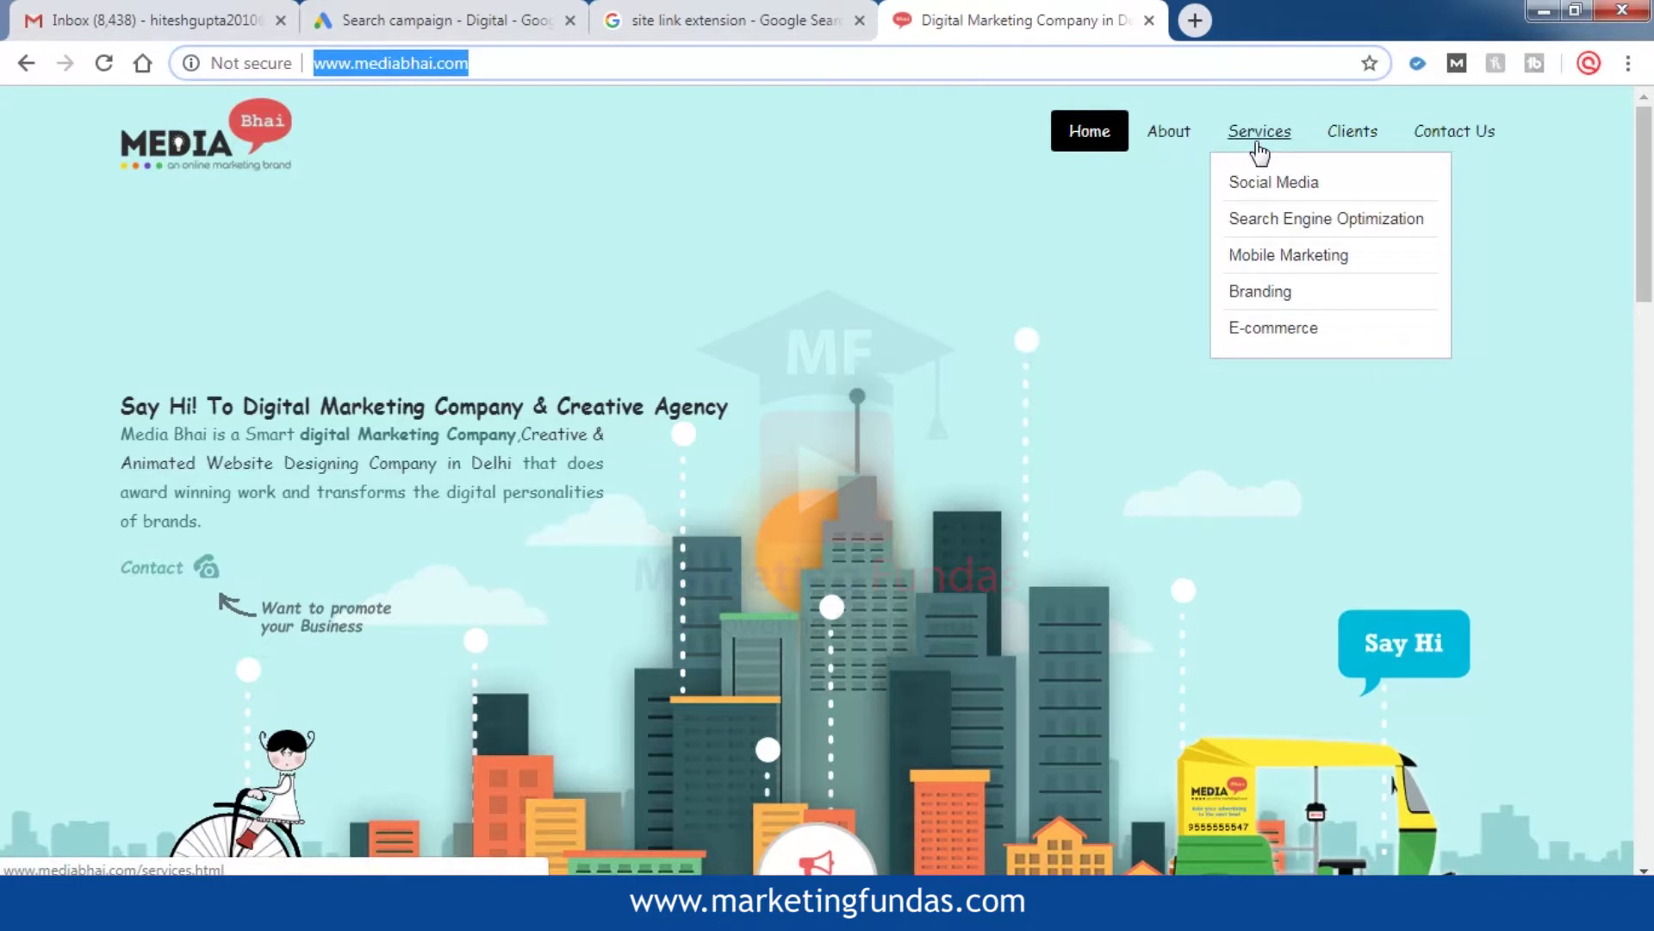
left_click(1281, 191)
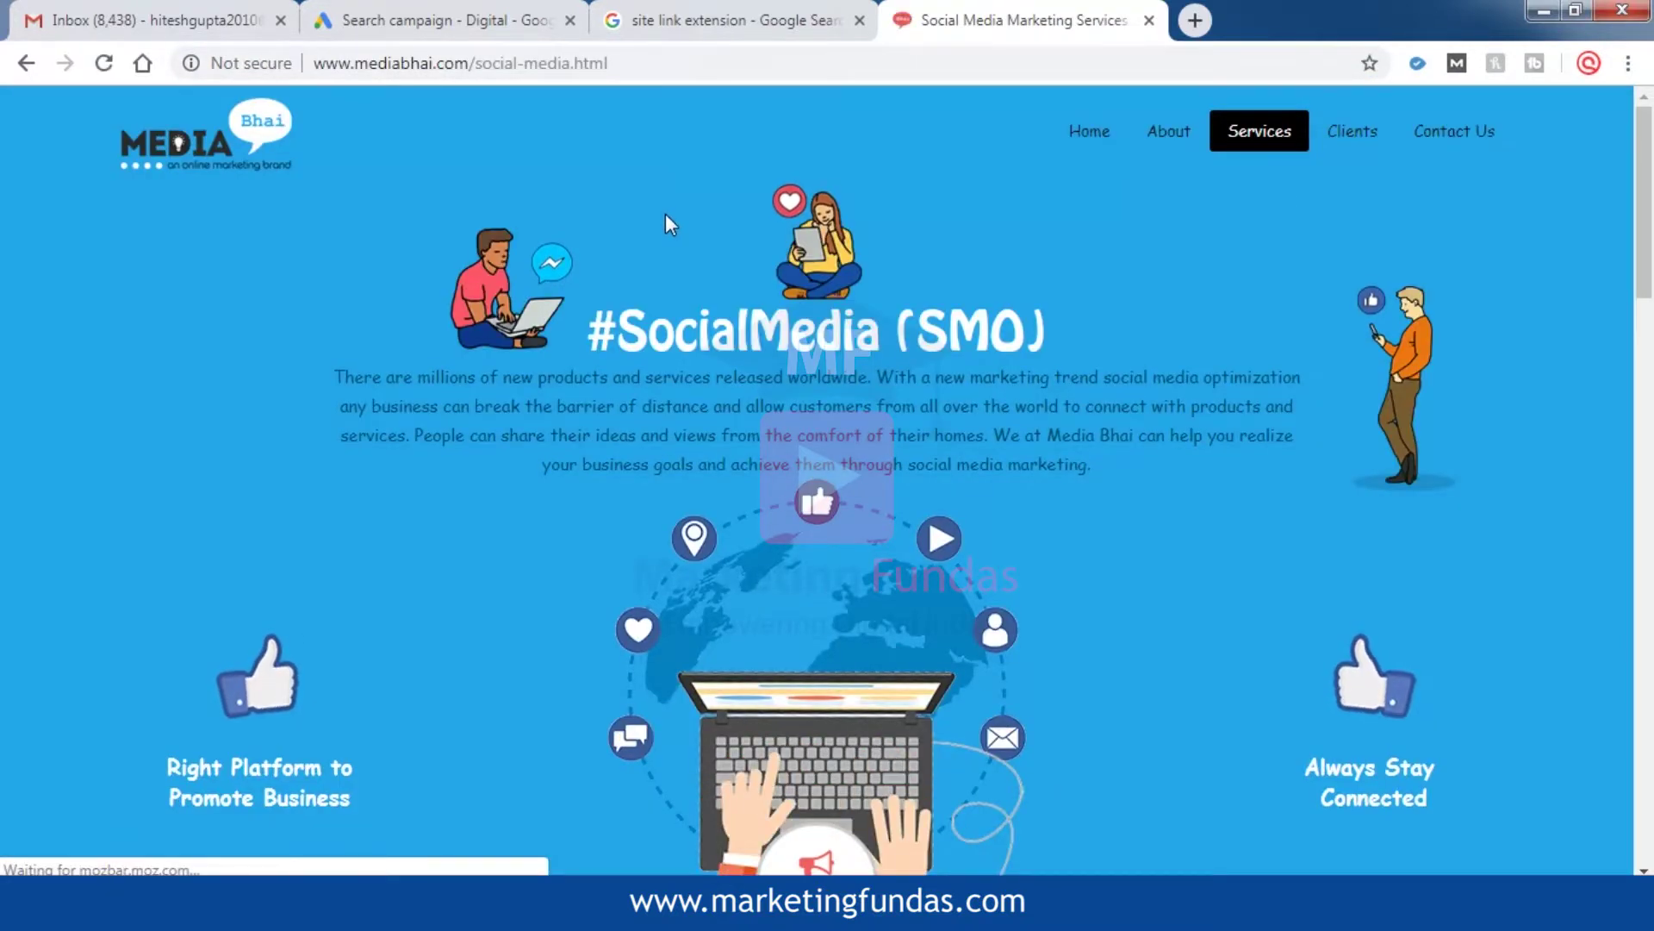
left_click_drag(613, 63, 326, 82)
key("ctrl+c")
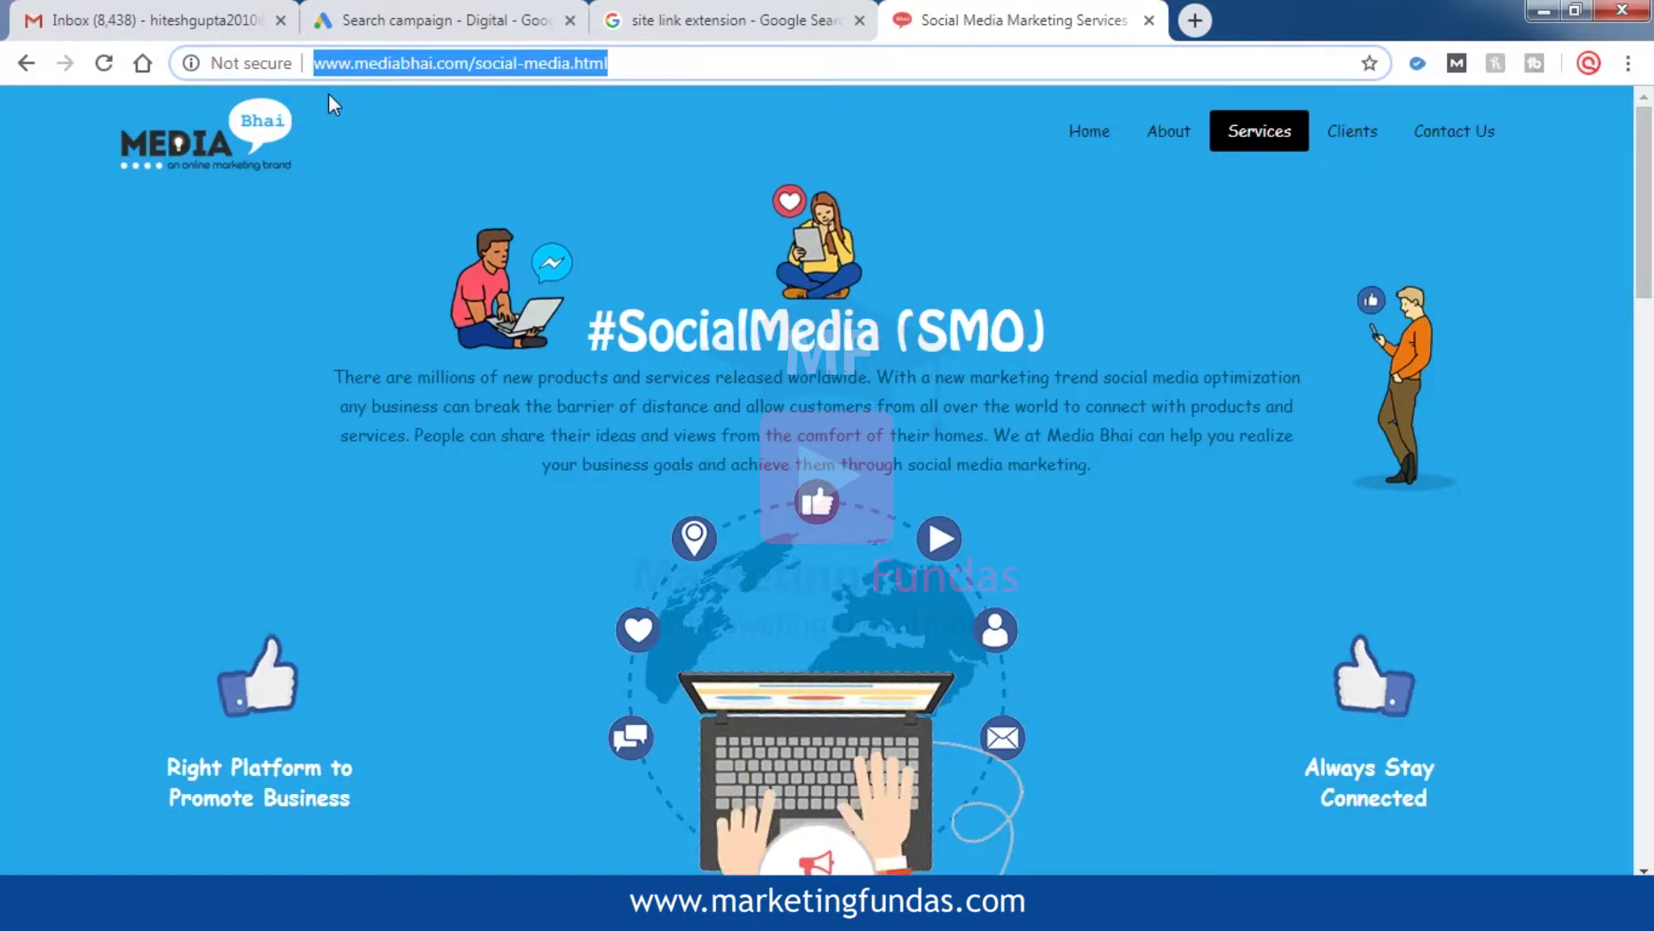
left_click(728, 11)
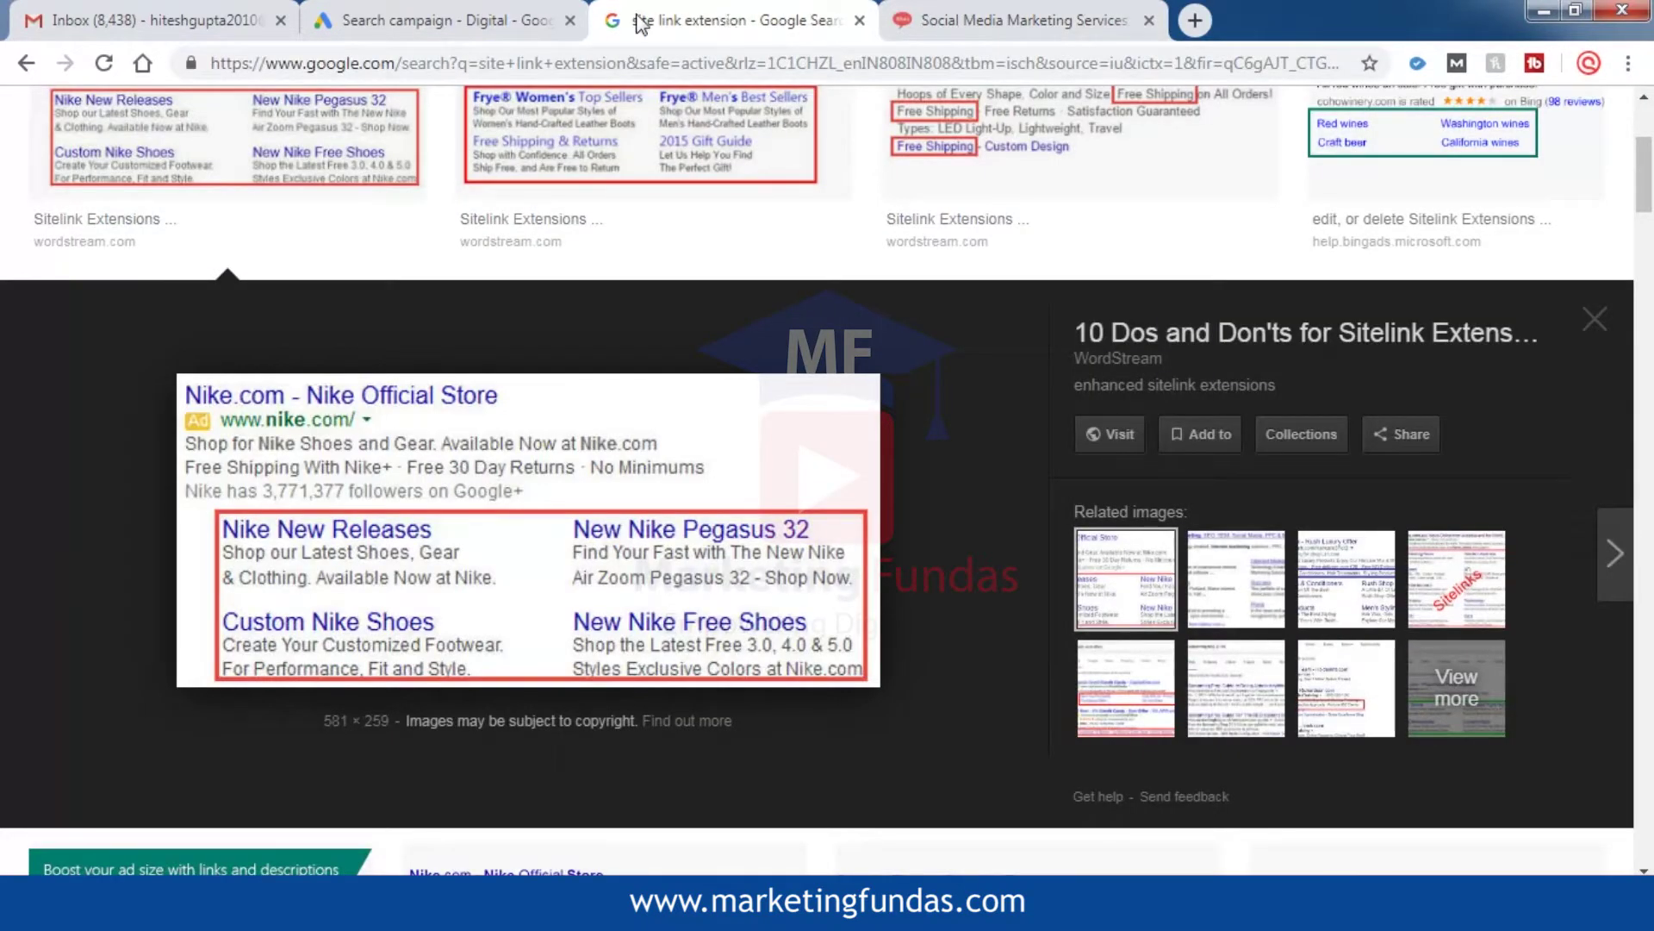
left_click(488, 19)
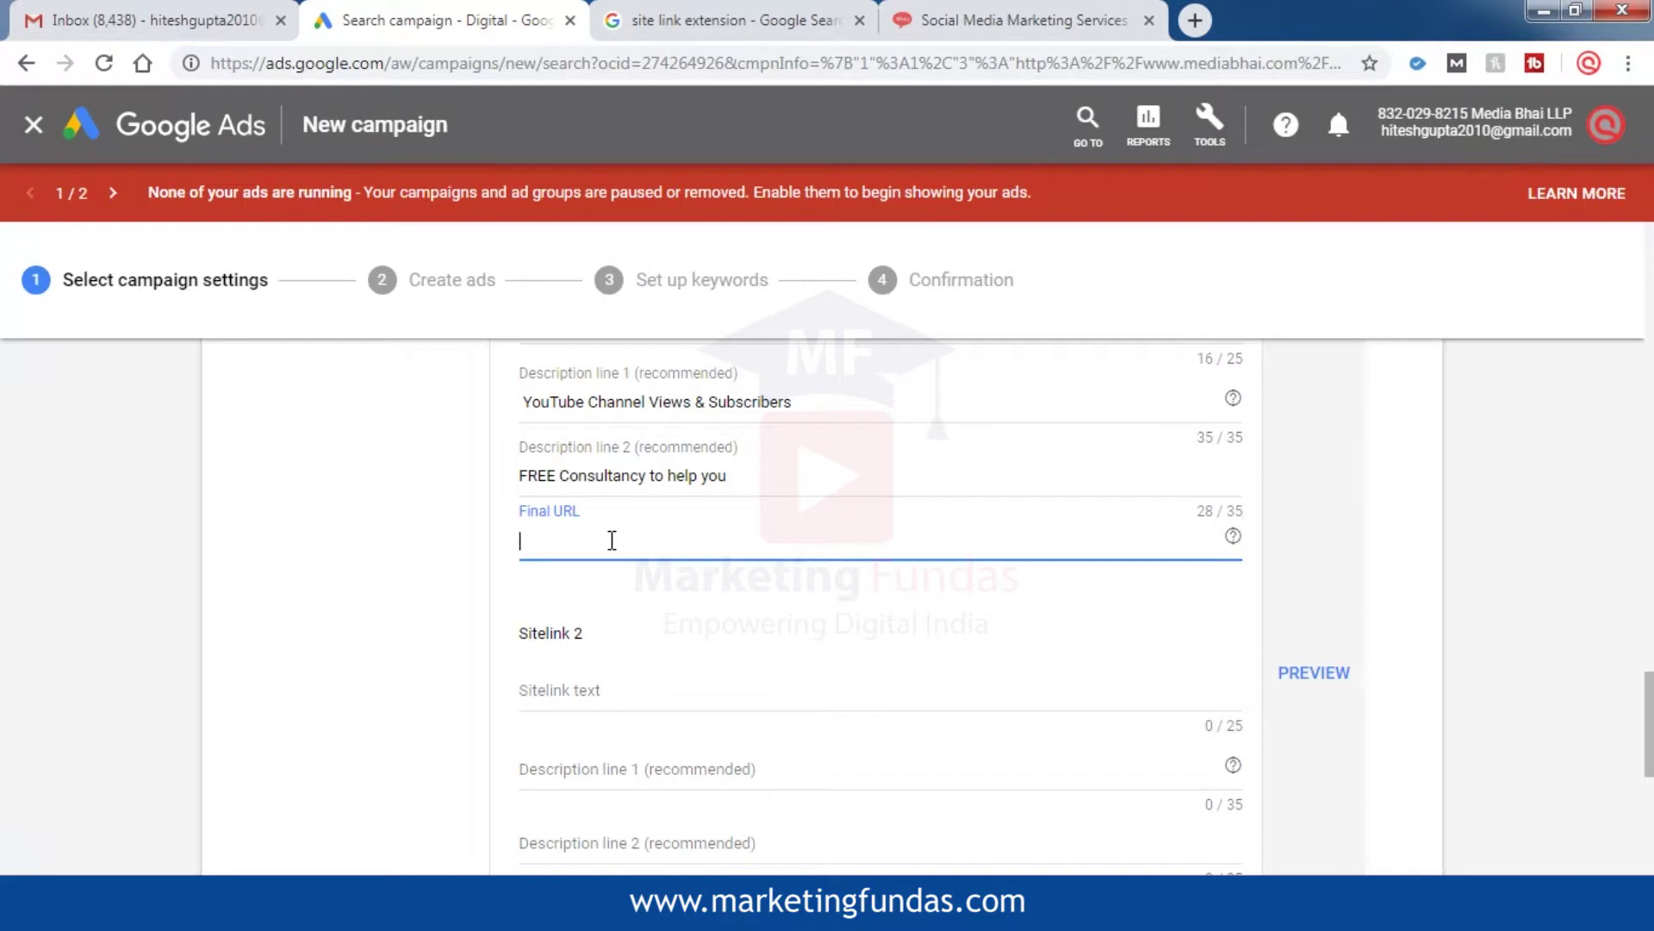
key("ctrl+v")
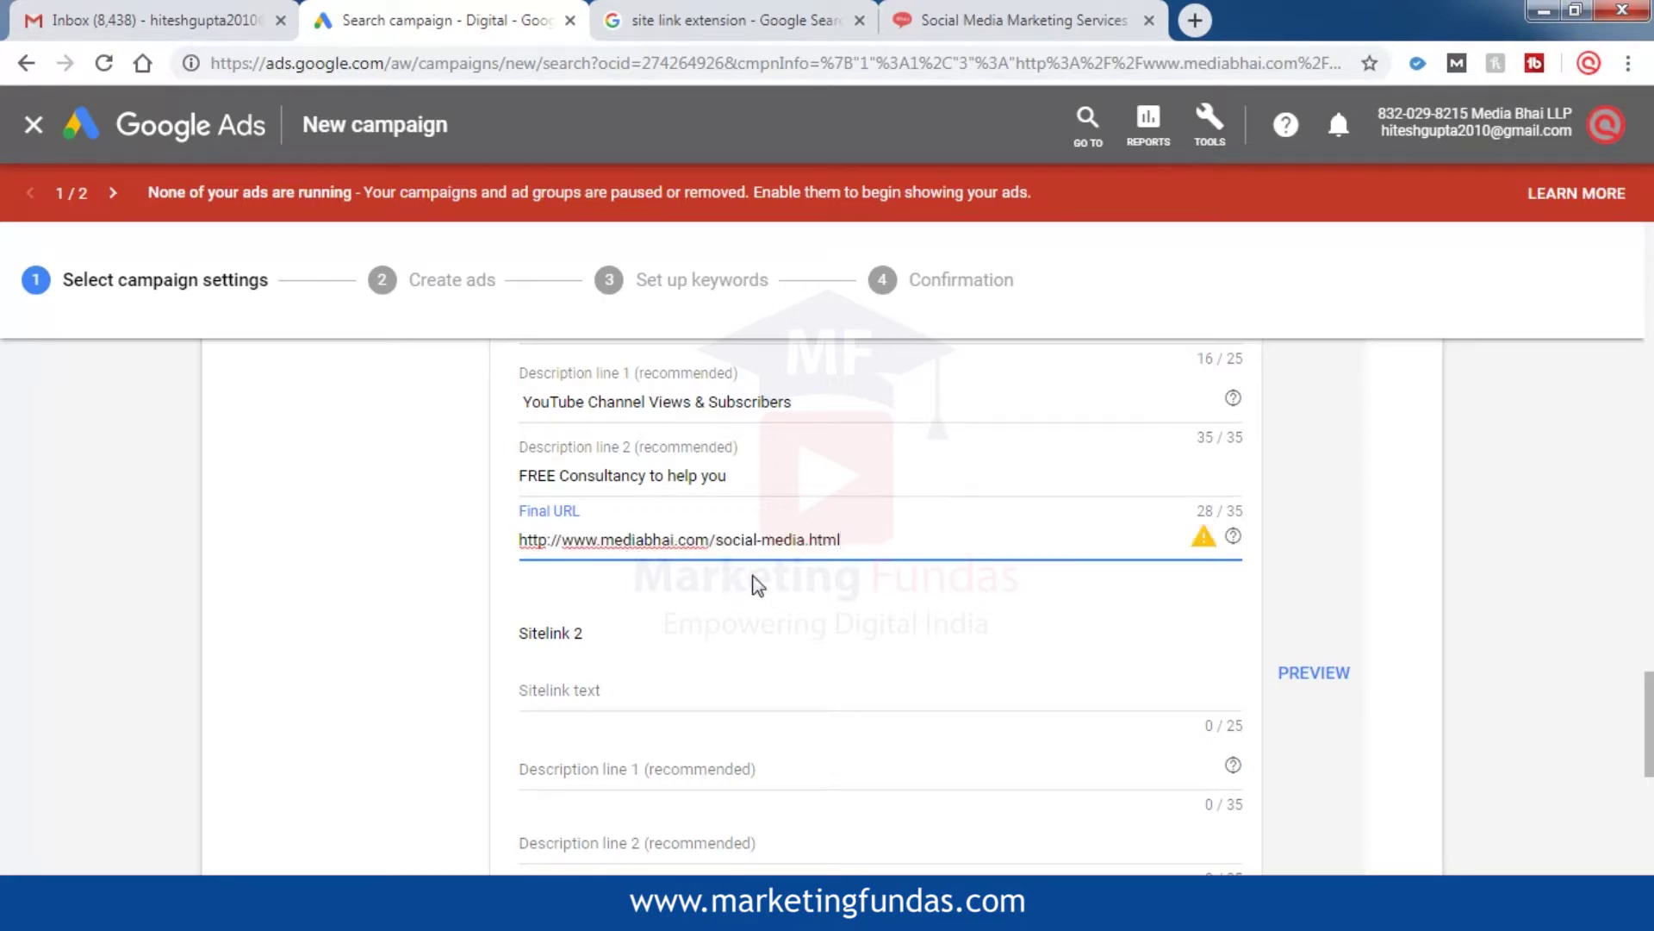
Enter "seo services" as the sitelink text of Sitelink 2
scroll(762, 579, "down", 2)
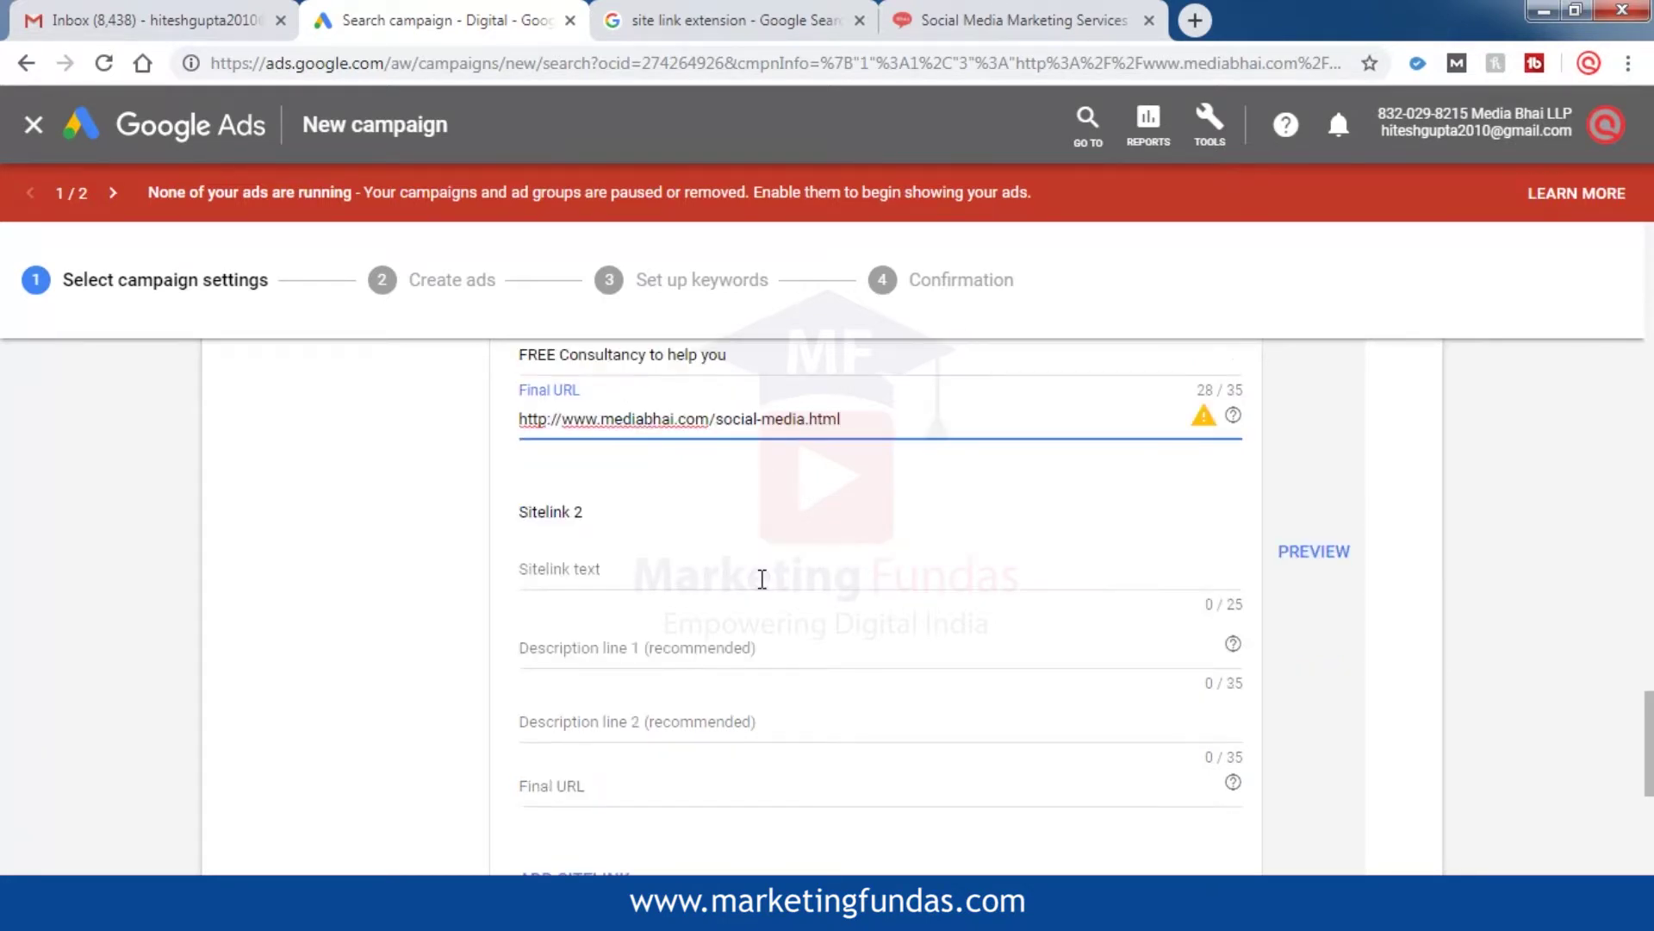
left_click(651, 567)
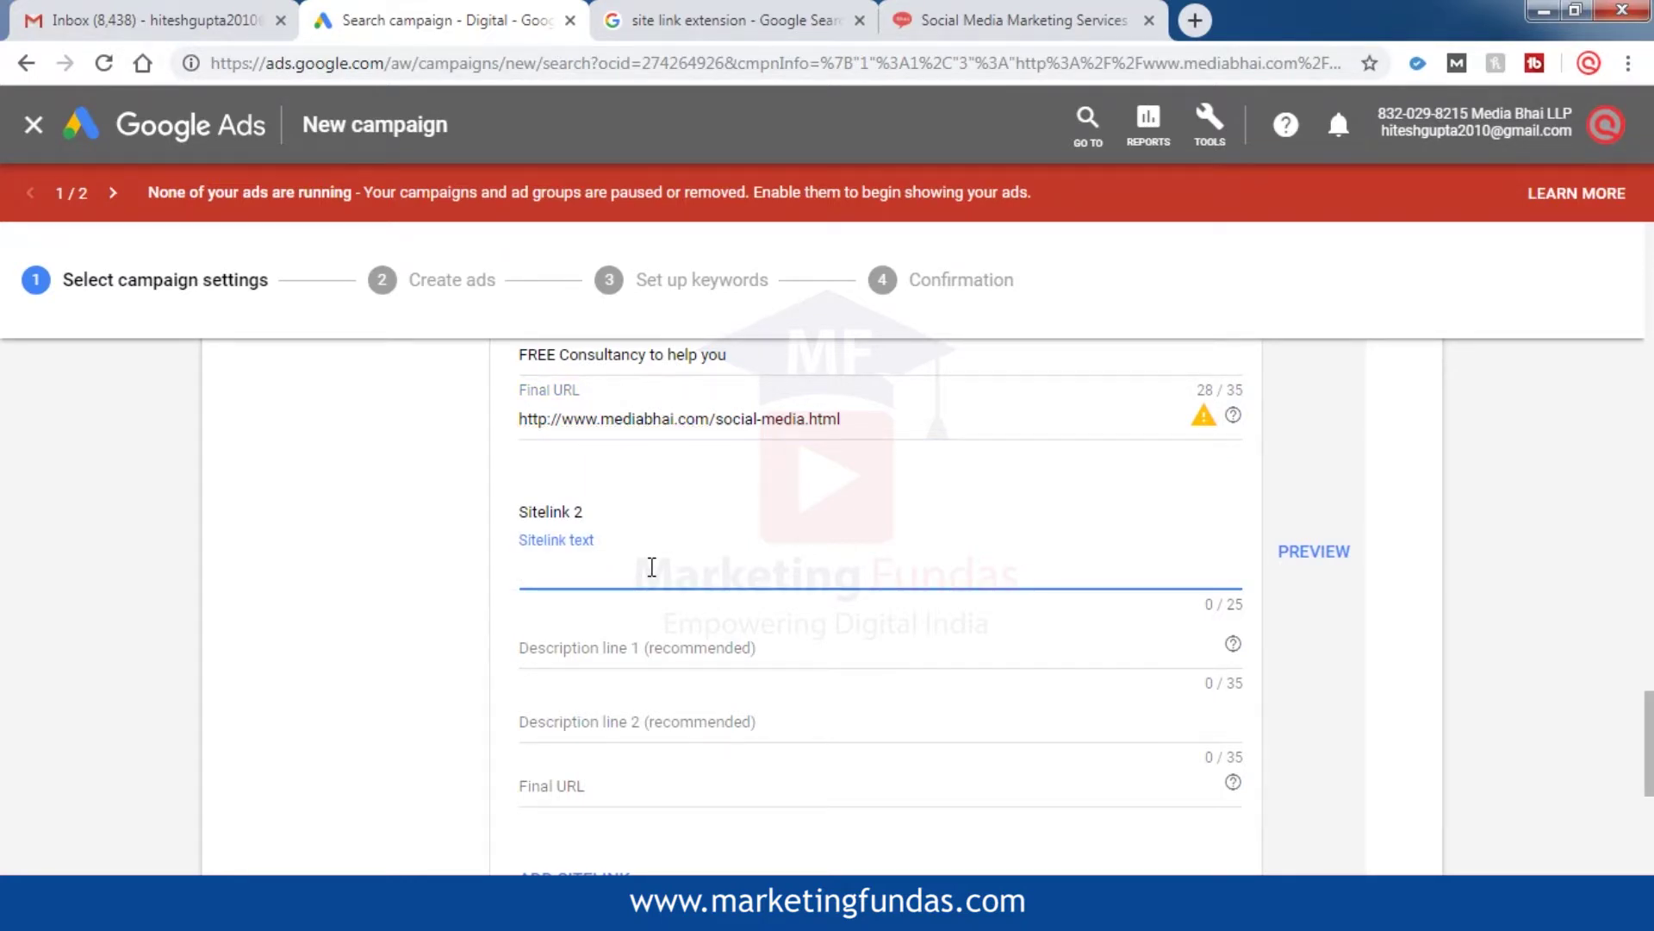
type("seo services")
scroll(723, 552, "down", 1)
Copy "FREE Consultancy to help you" from the Notepad notes into description lines 1 and 2 of Sitelink 2
left_click(723, 532)
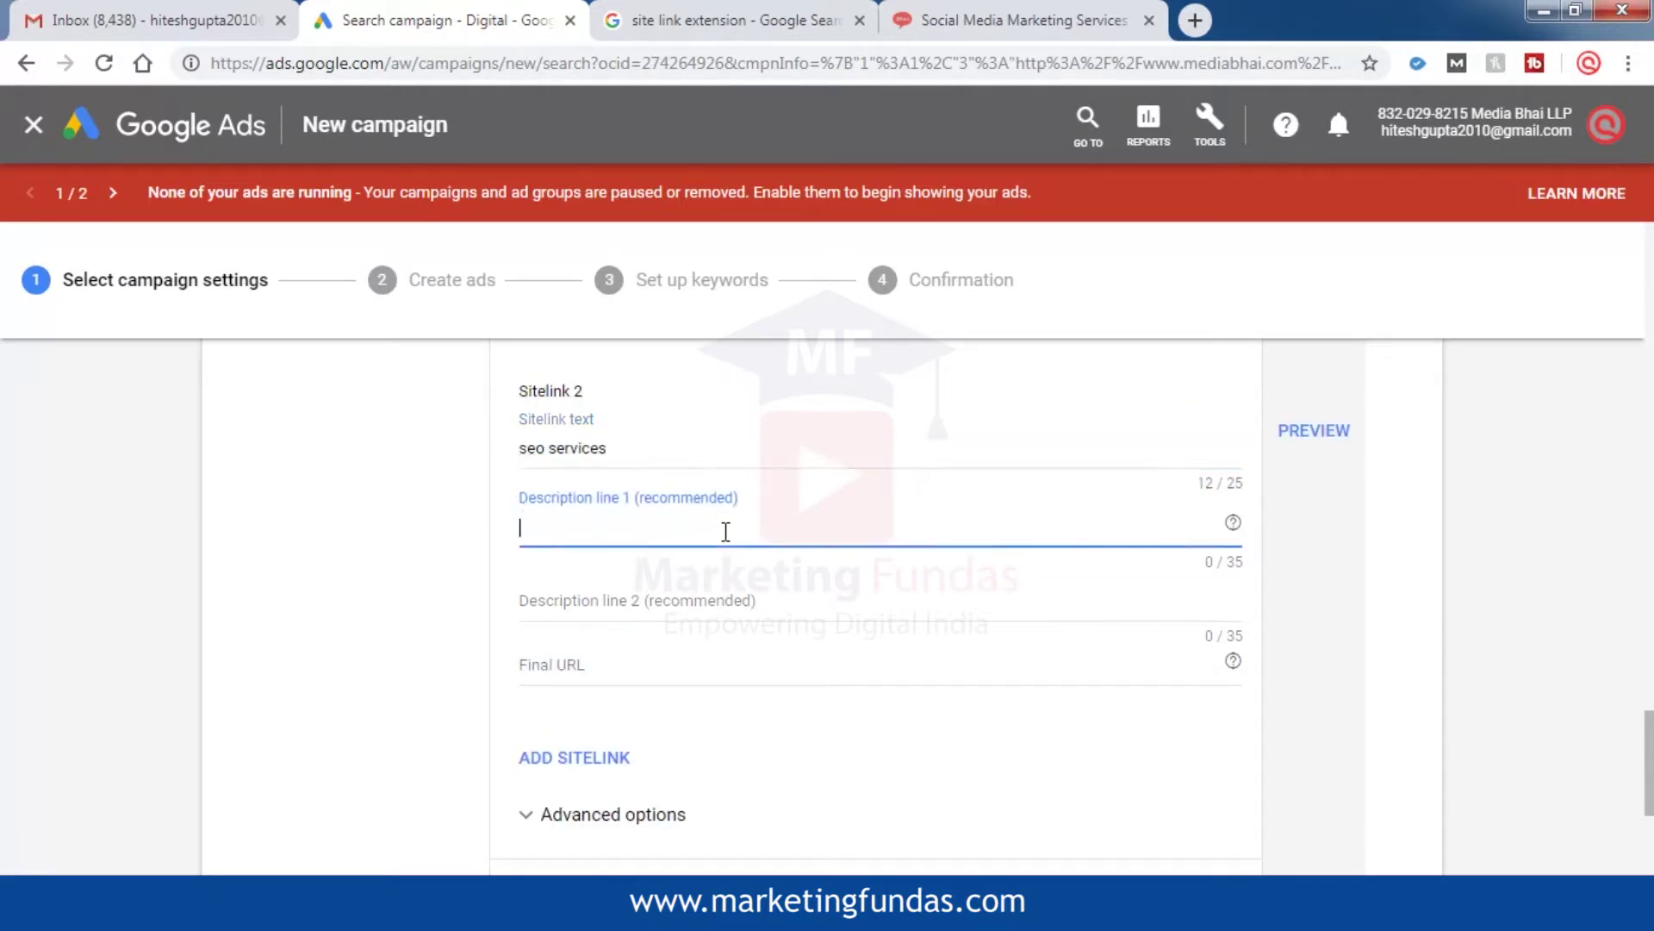
key("alt+Tab")
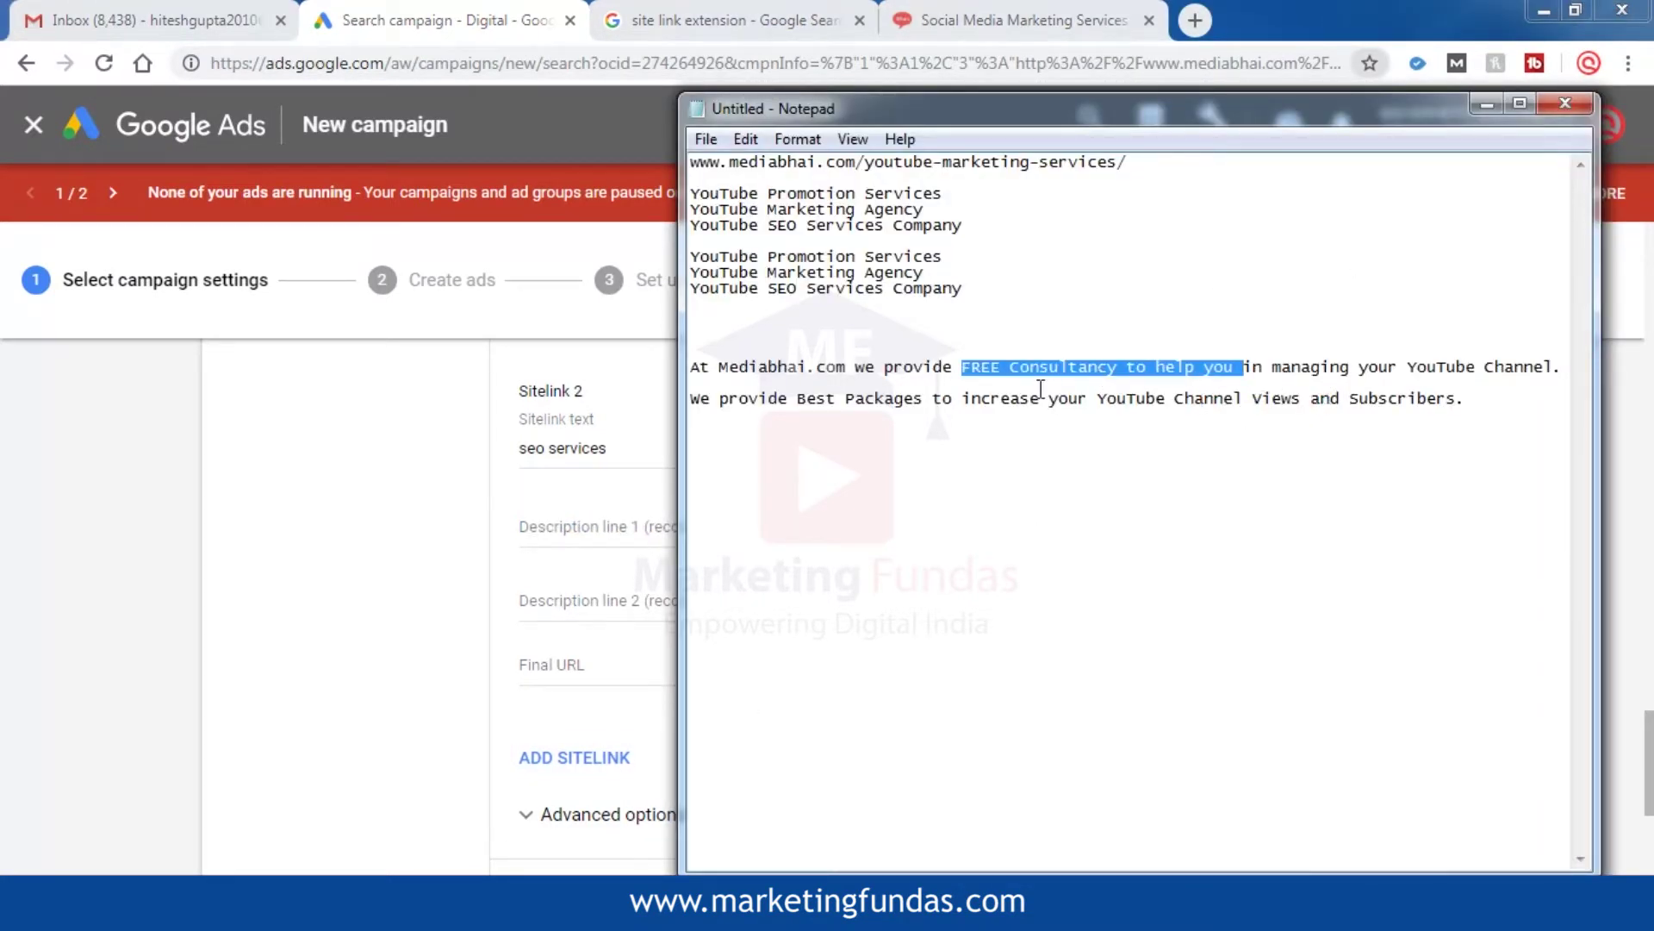
left_click(986, 372)
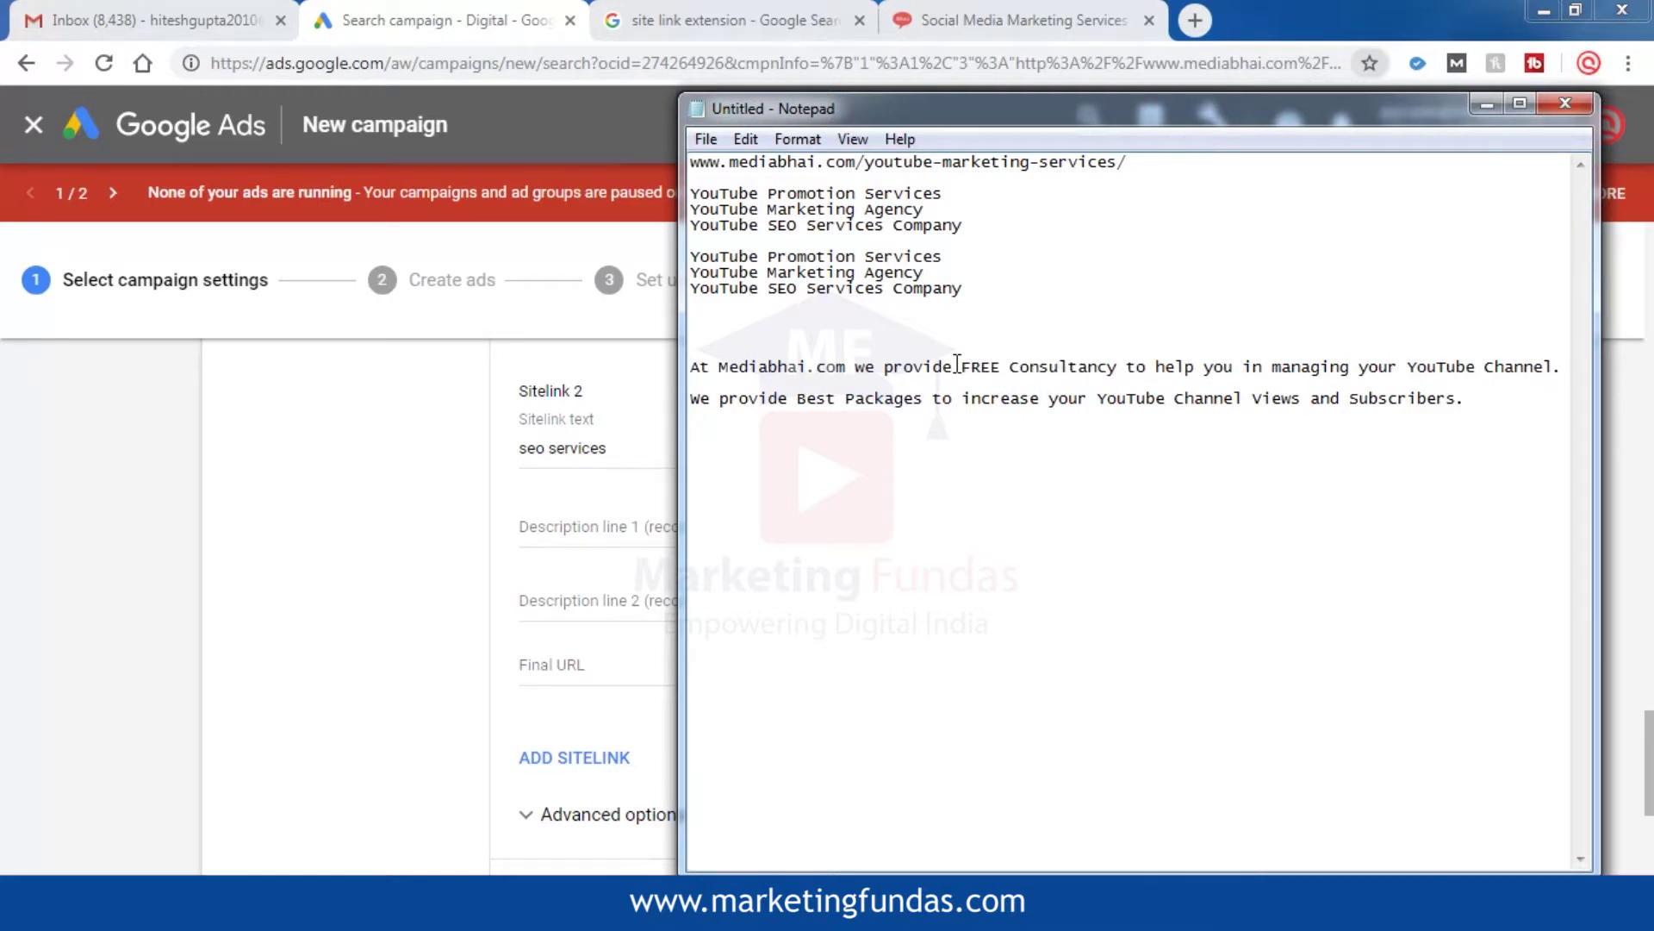
left_click_drag(953, 371, 1237, 366)
key("ctrl+c")
left_click(960, 364)
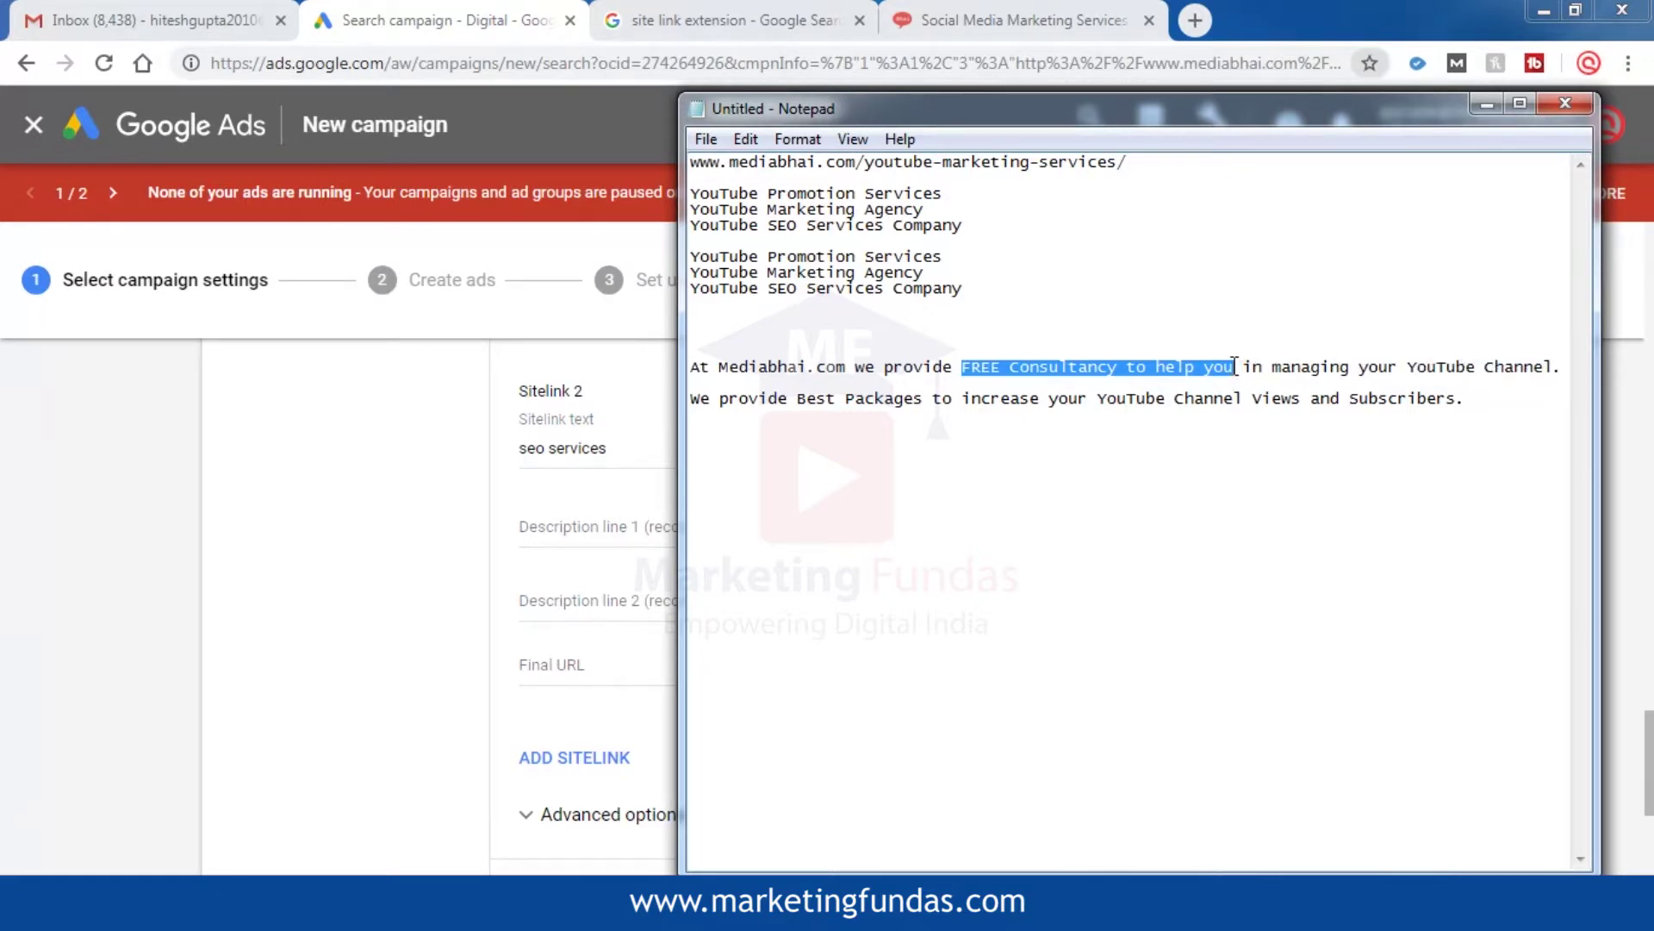
left_click(648, 528)
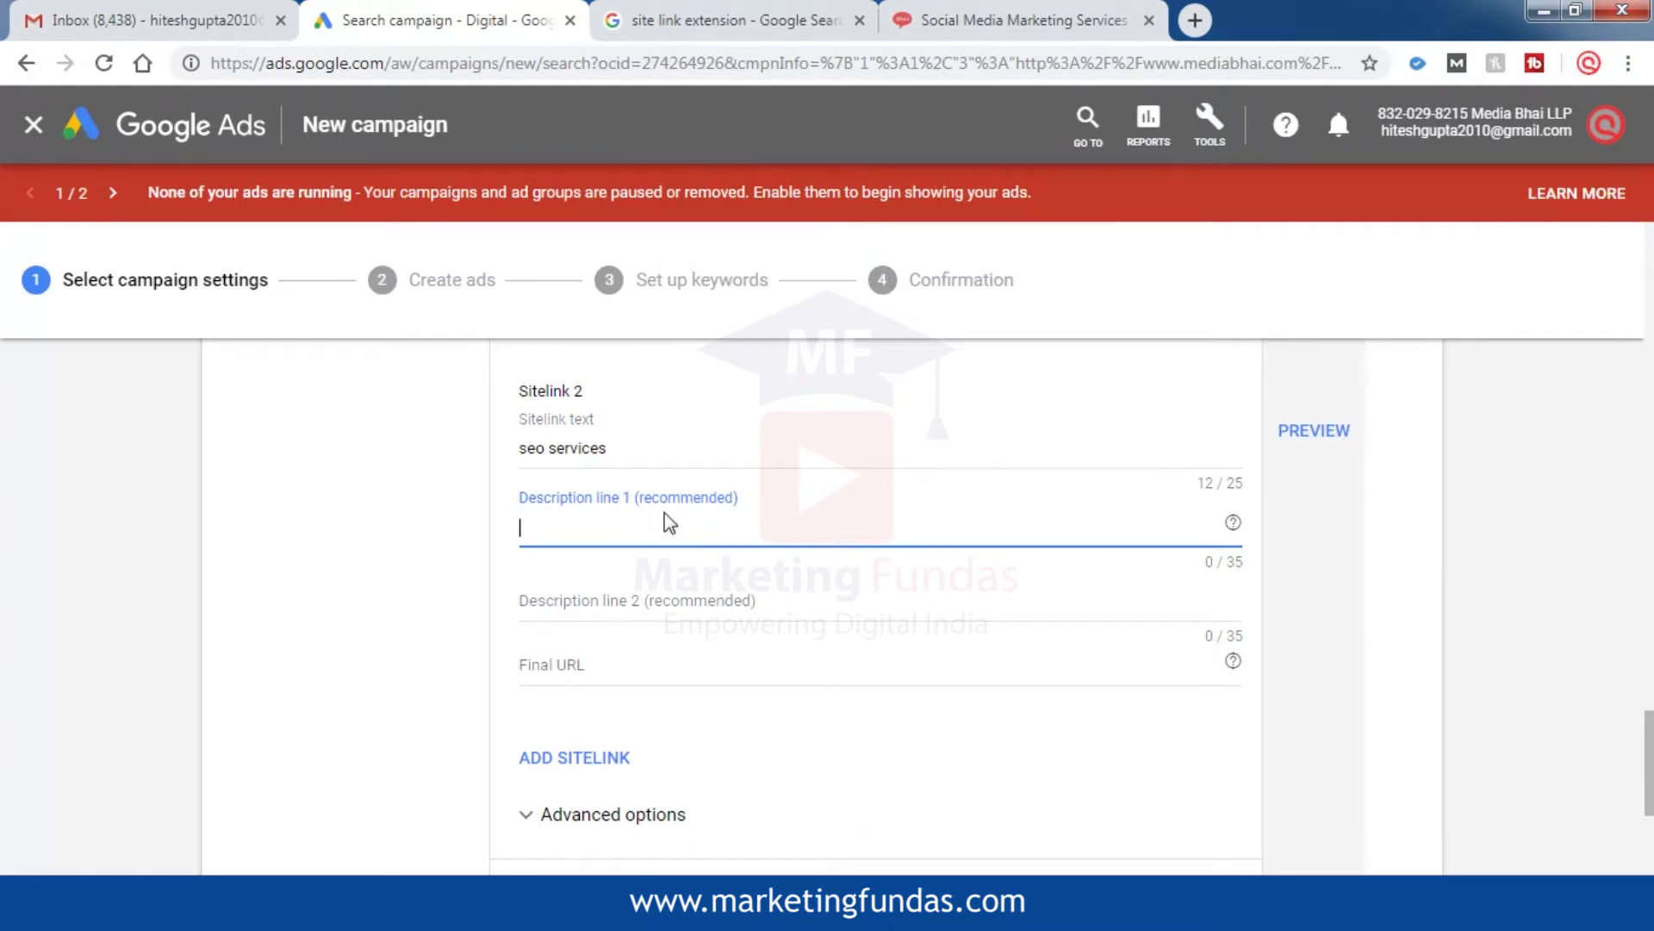
key("ctrl+v")
left_click(650, 610)
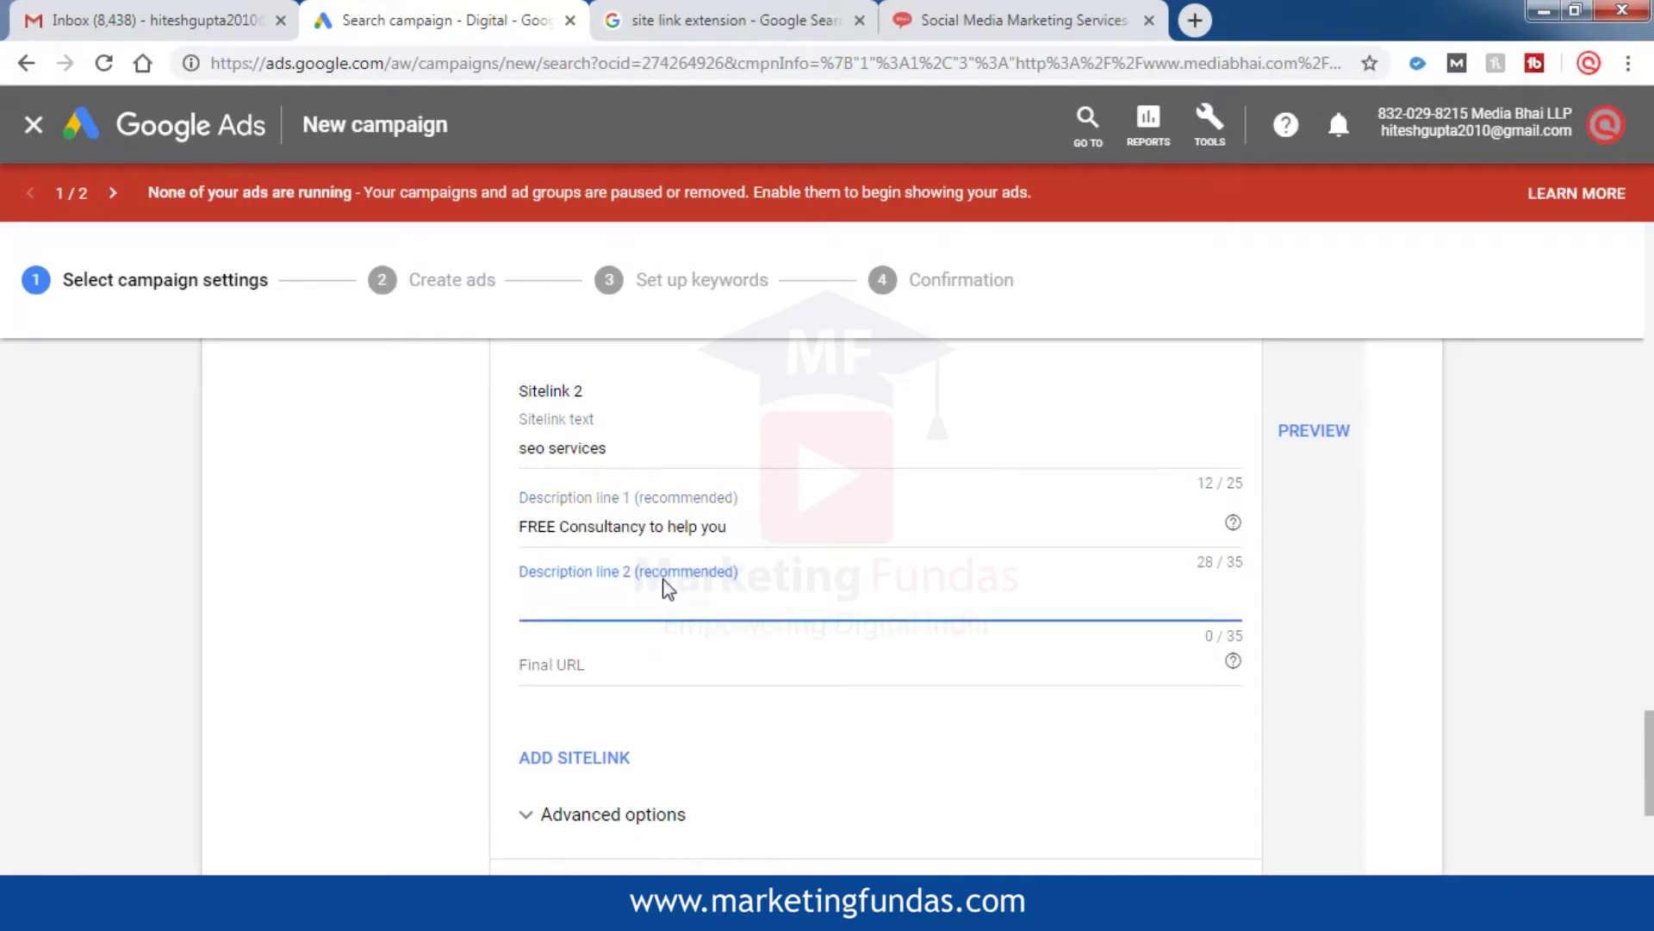
key("ctrl+v")
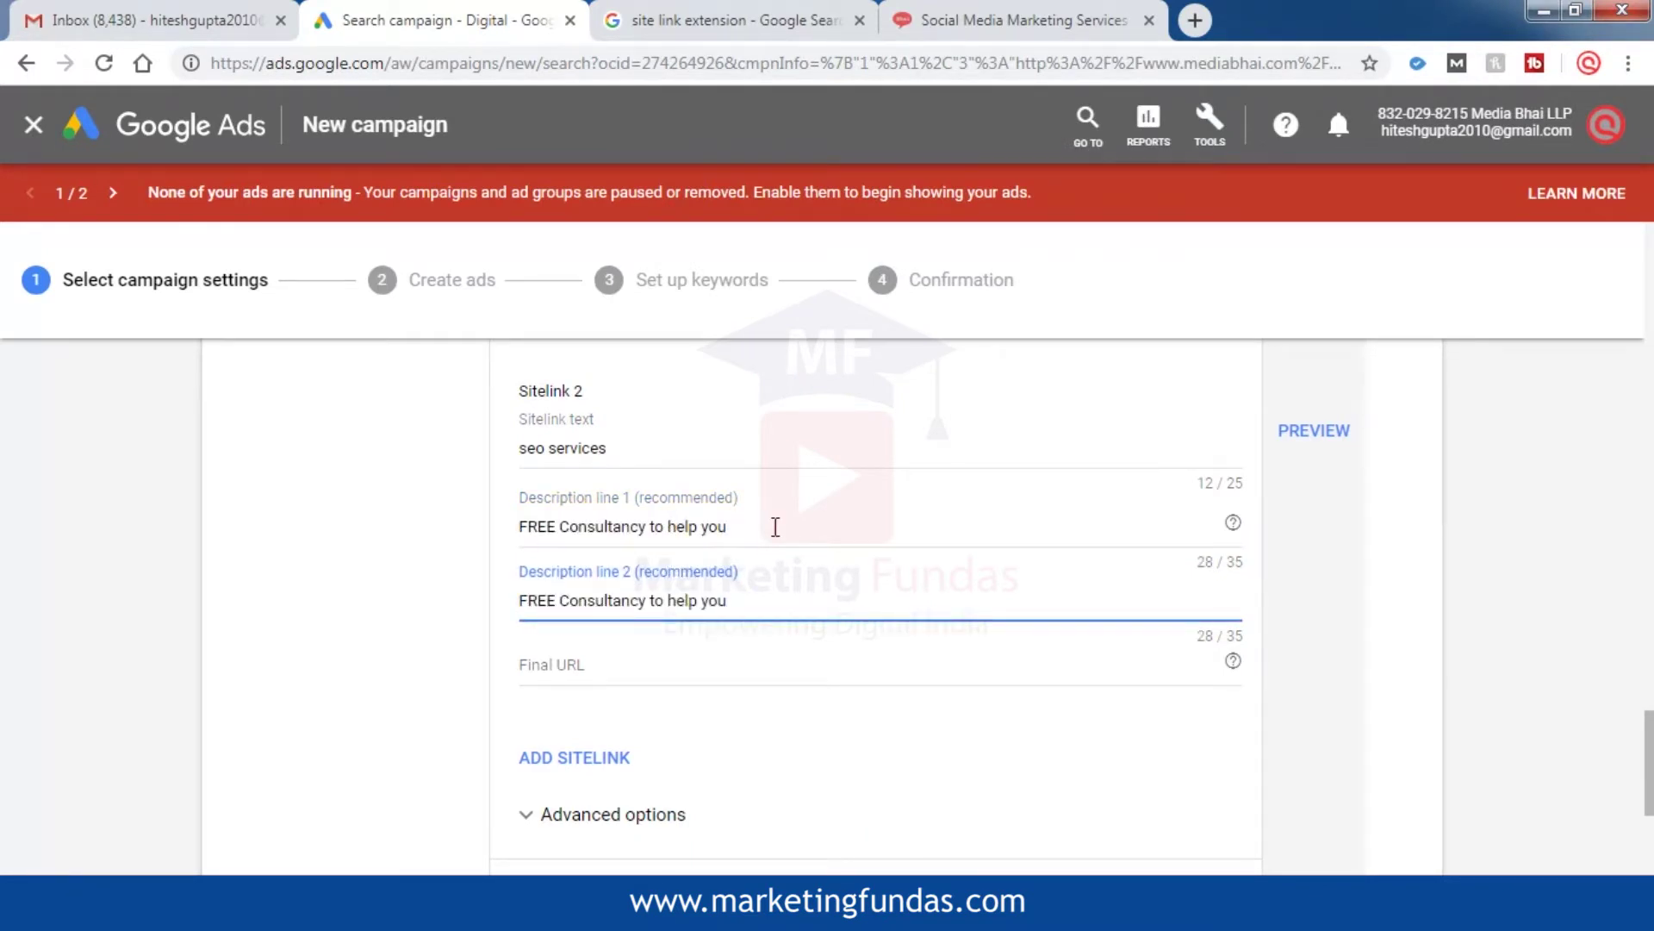
left_click(677, 660)
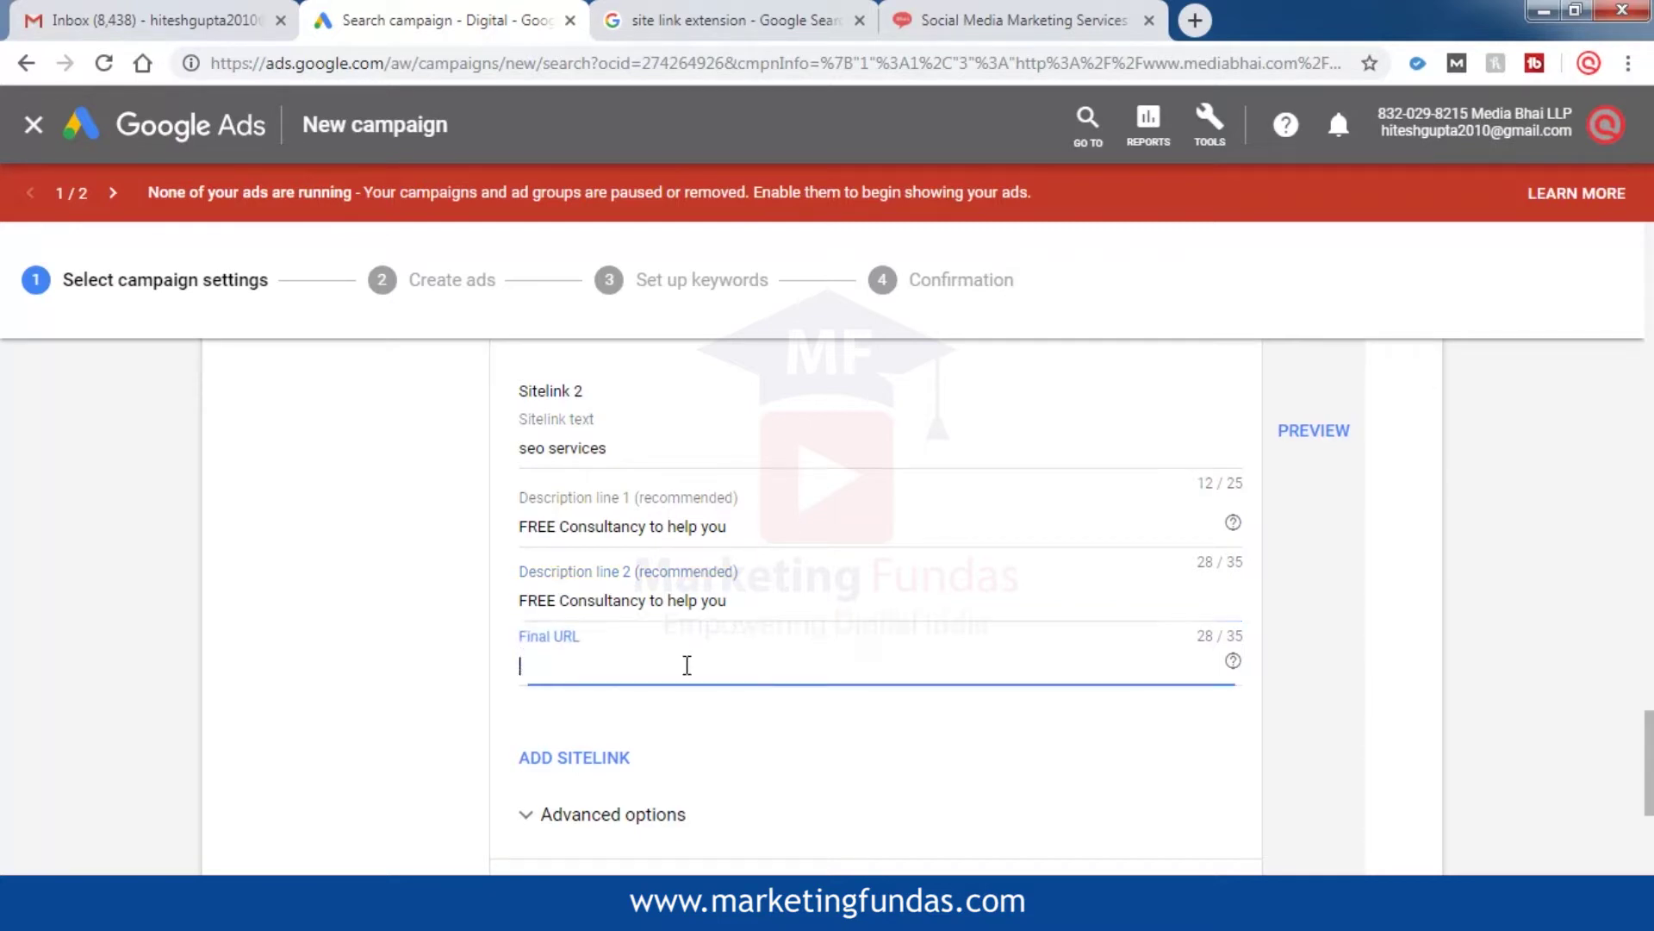
left_click(1079, 21)
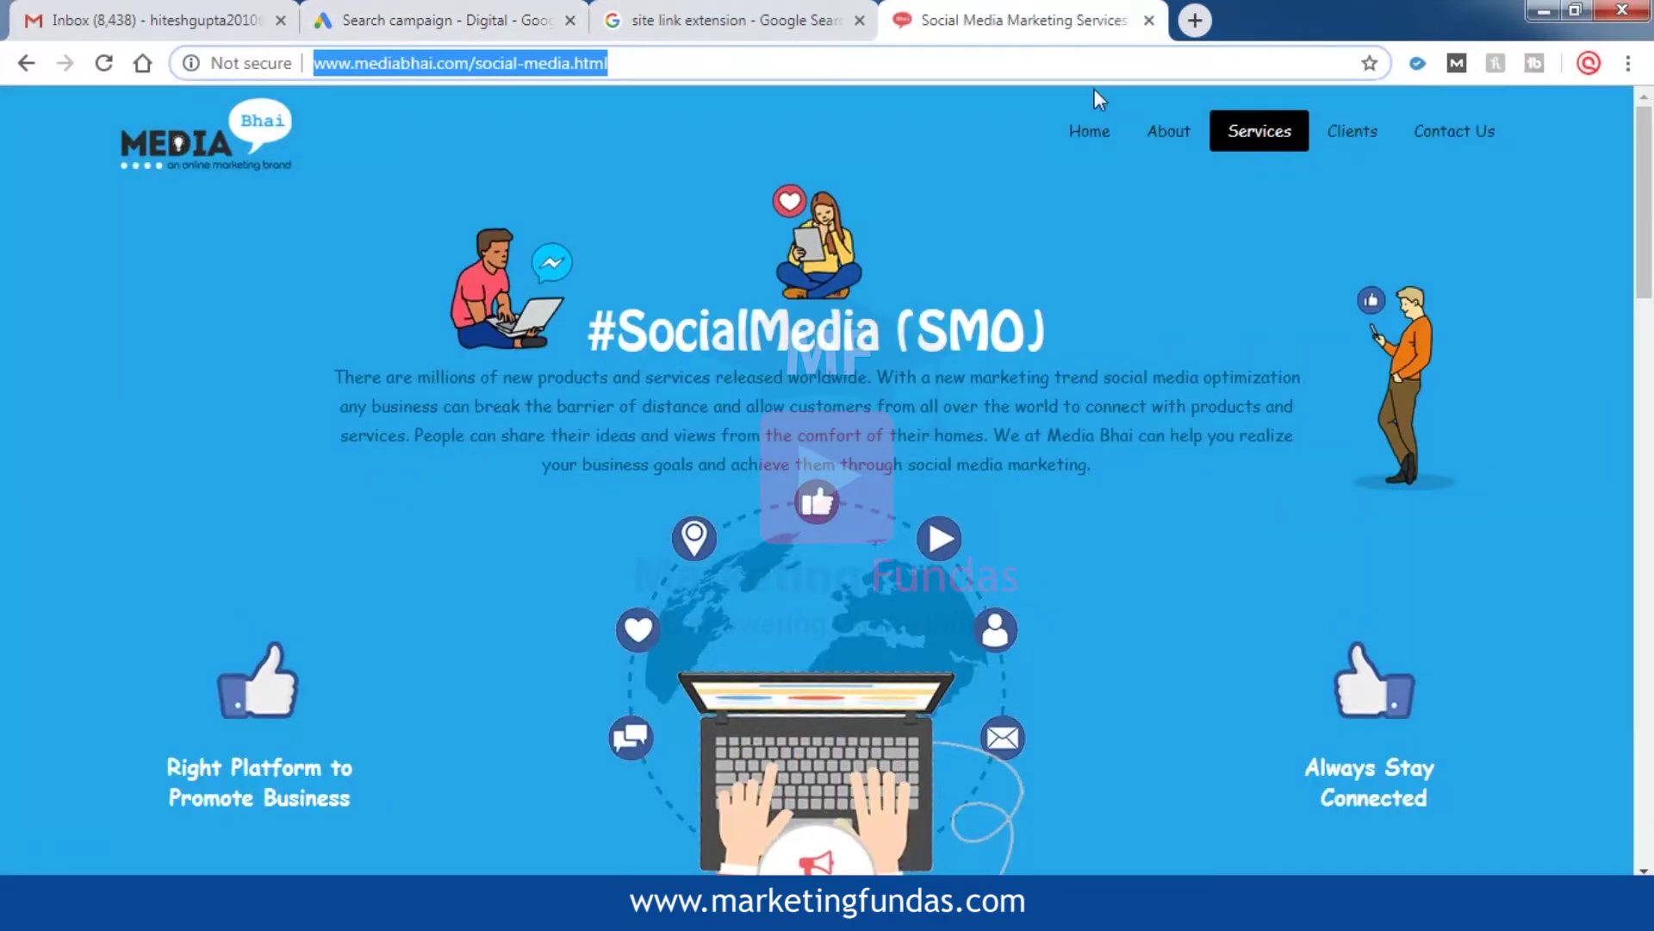
mouse_move(1241, 136)
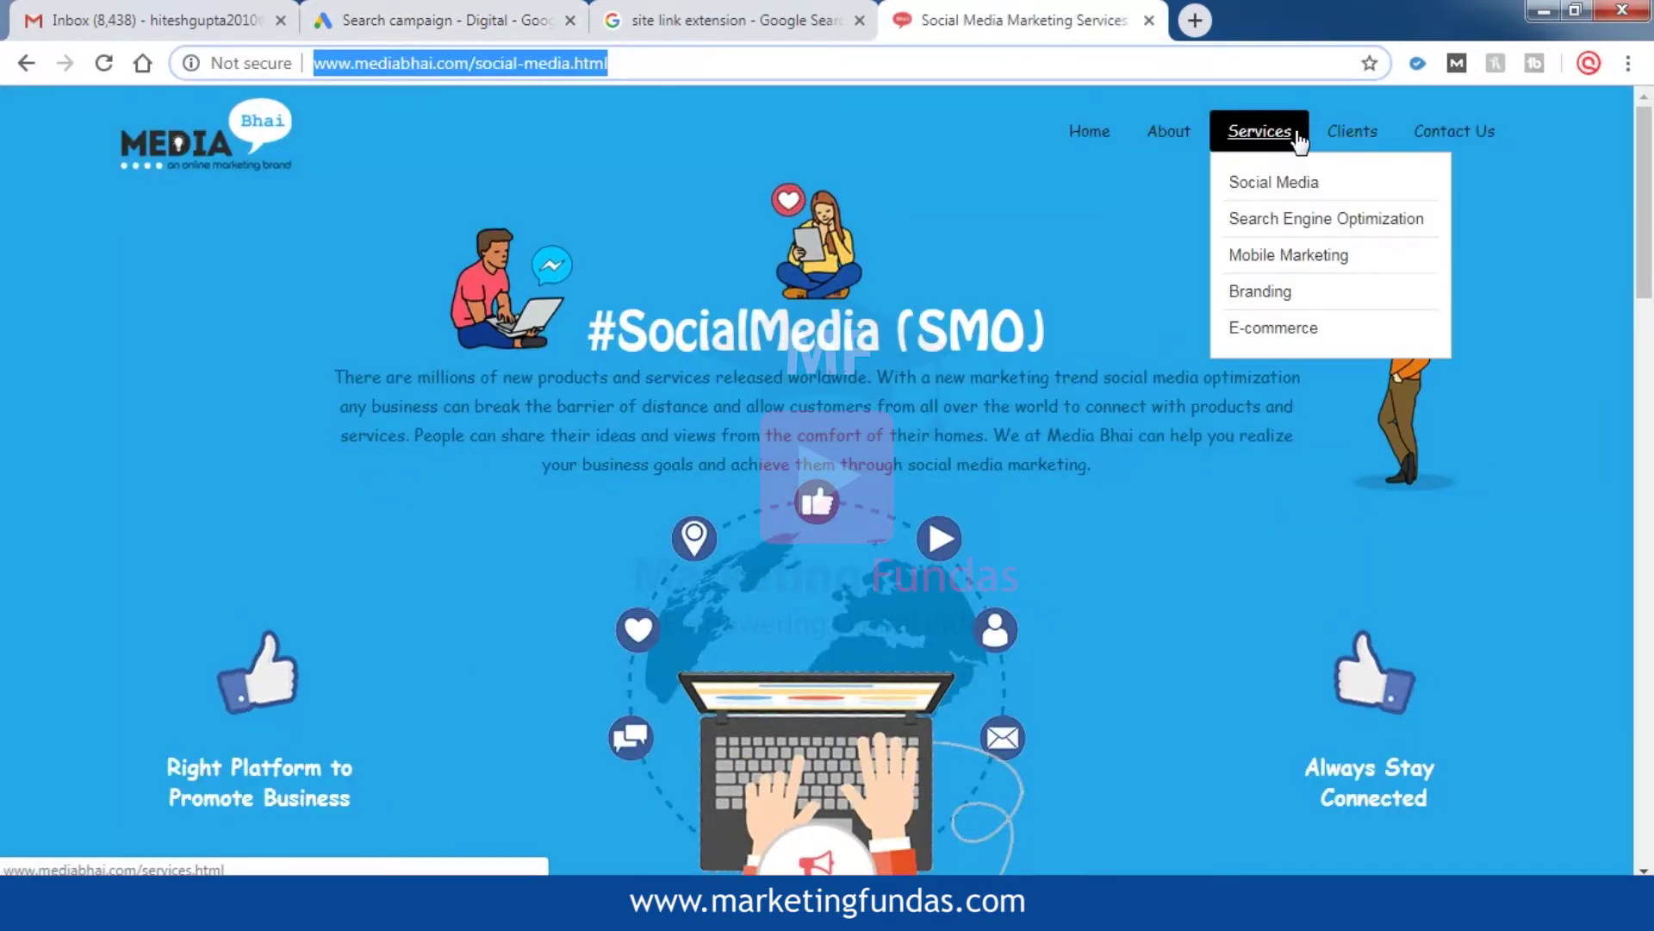
left_click(1291, 220)
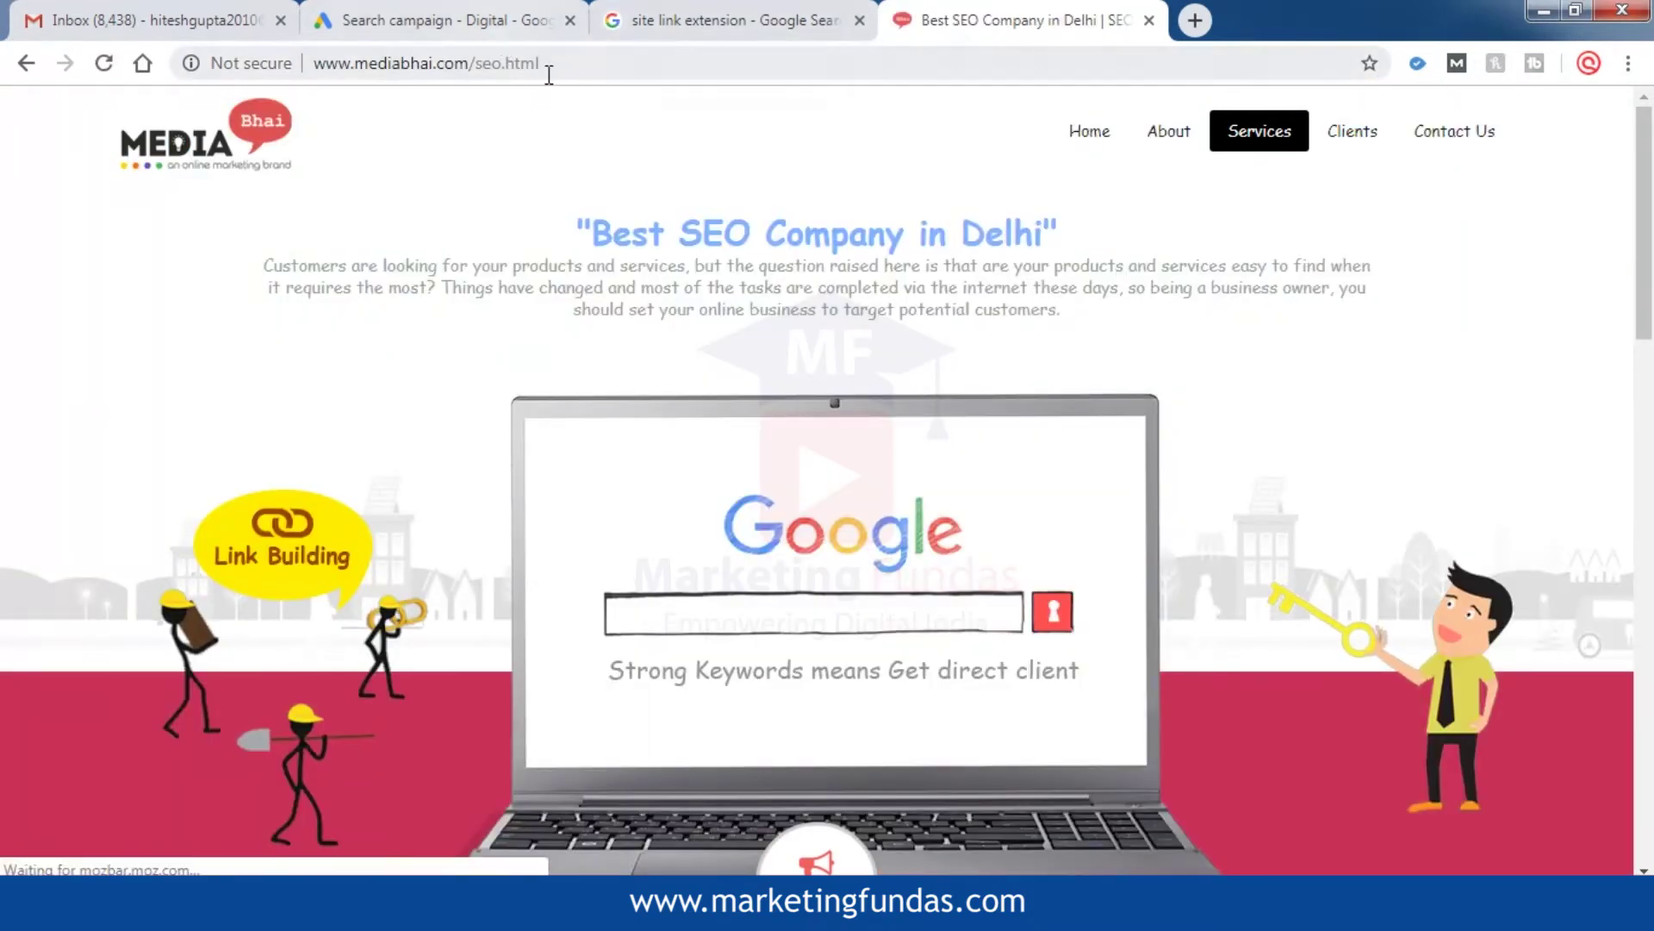
left_click_drag(545, 66, 324, 69)
key("ctrl+c")
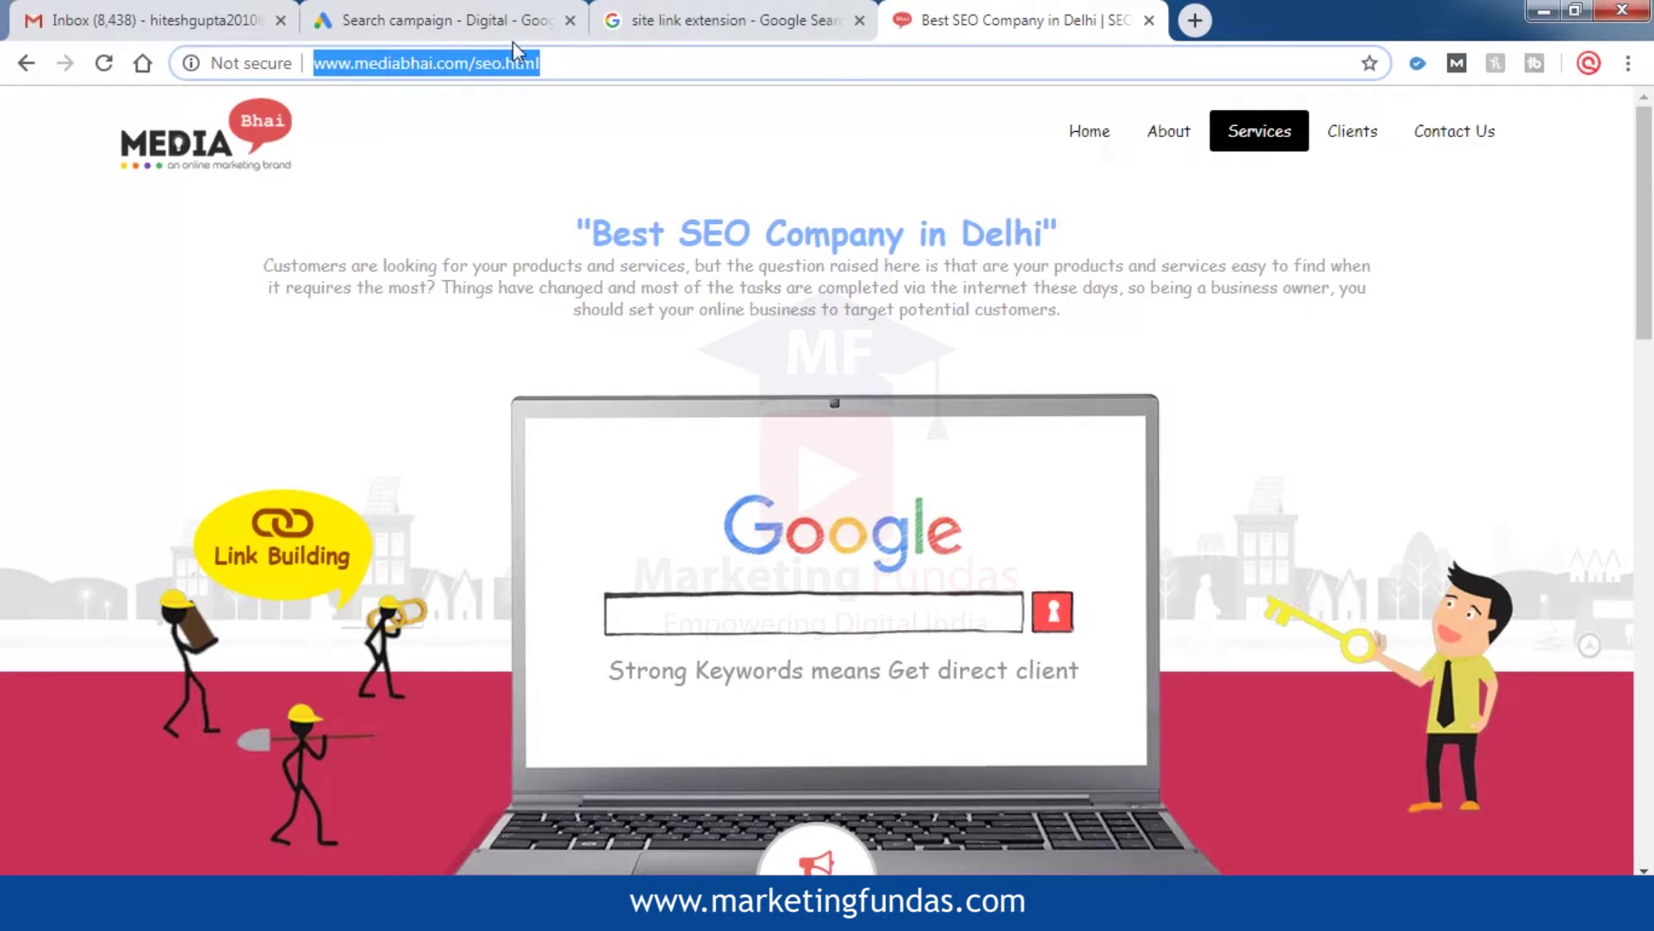
left_click(445, 19)
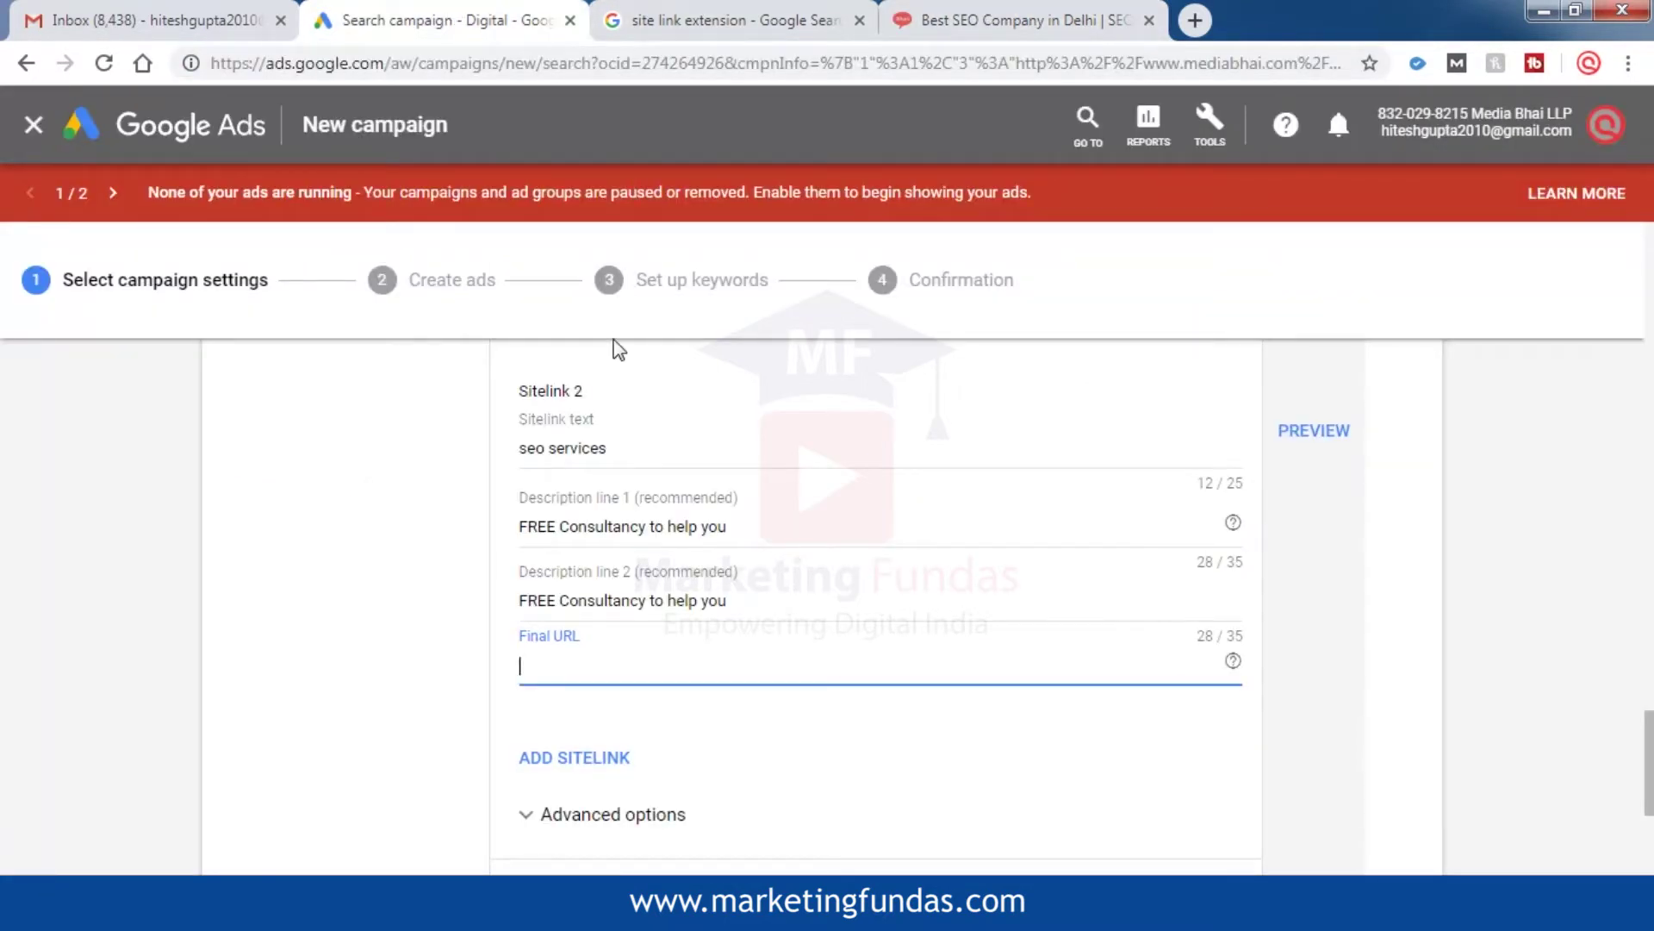
key("ctrl+v")
Save the two new sitelink extensions
scroll(853, 493, "down", 1)
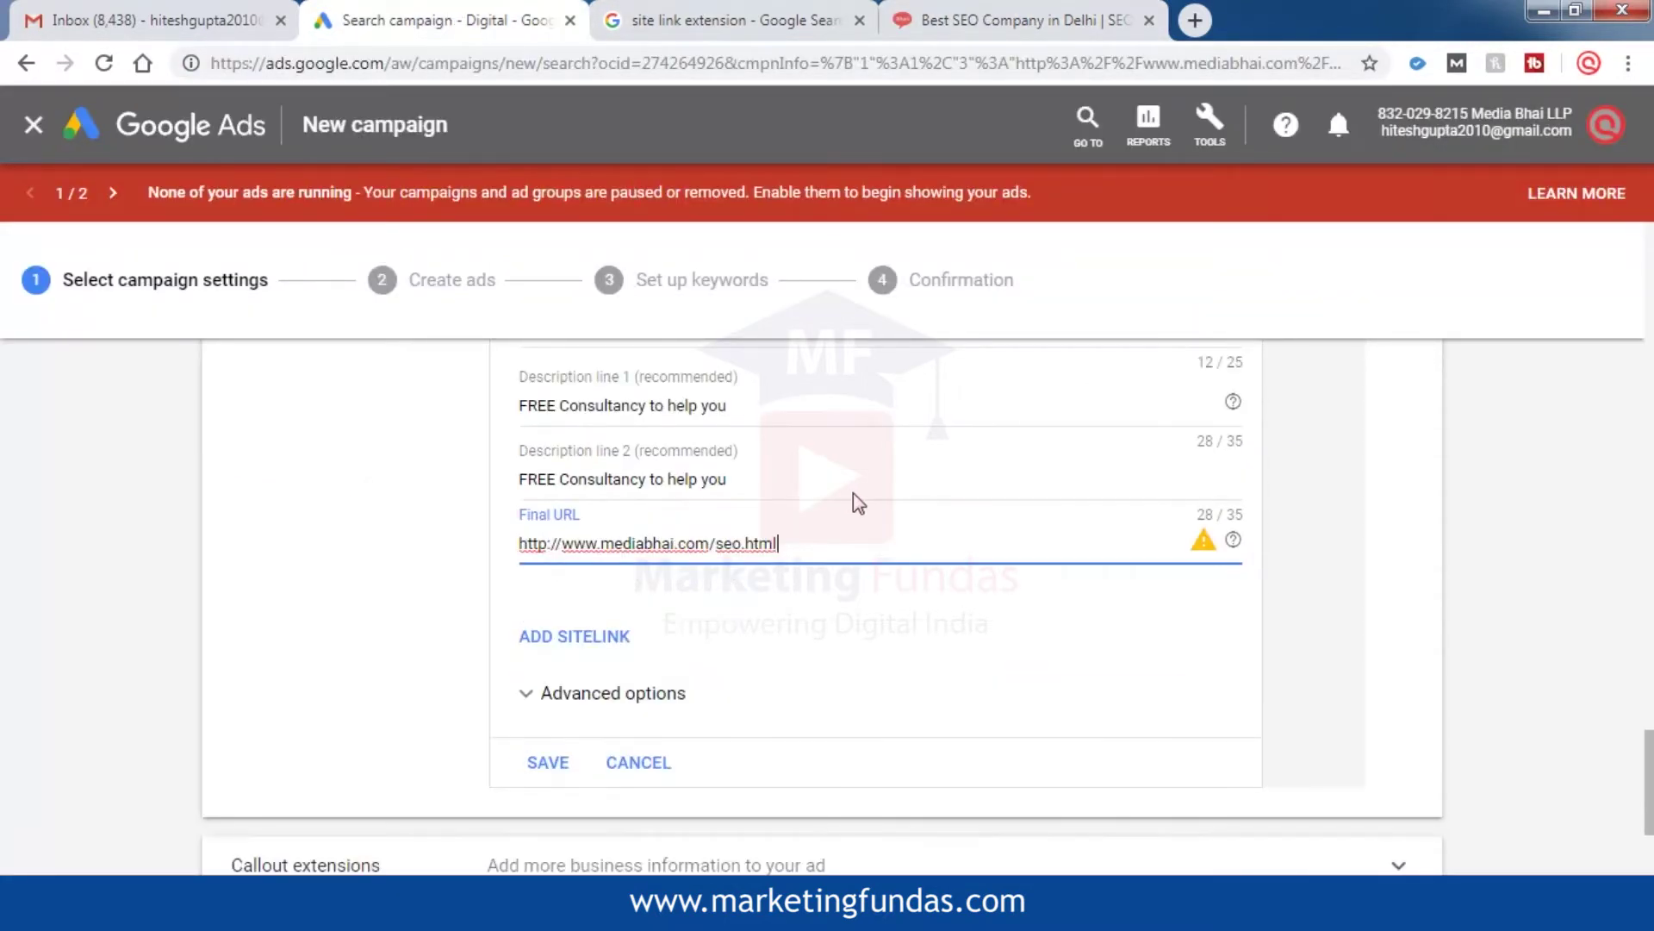
scroll(819, 508, "down", 1)
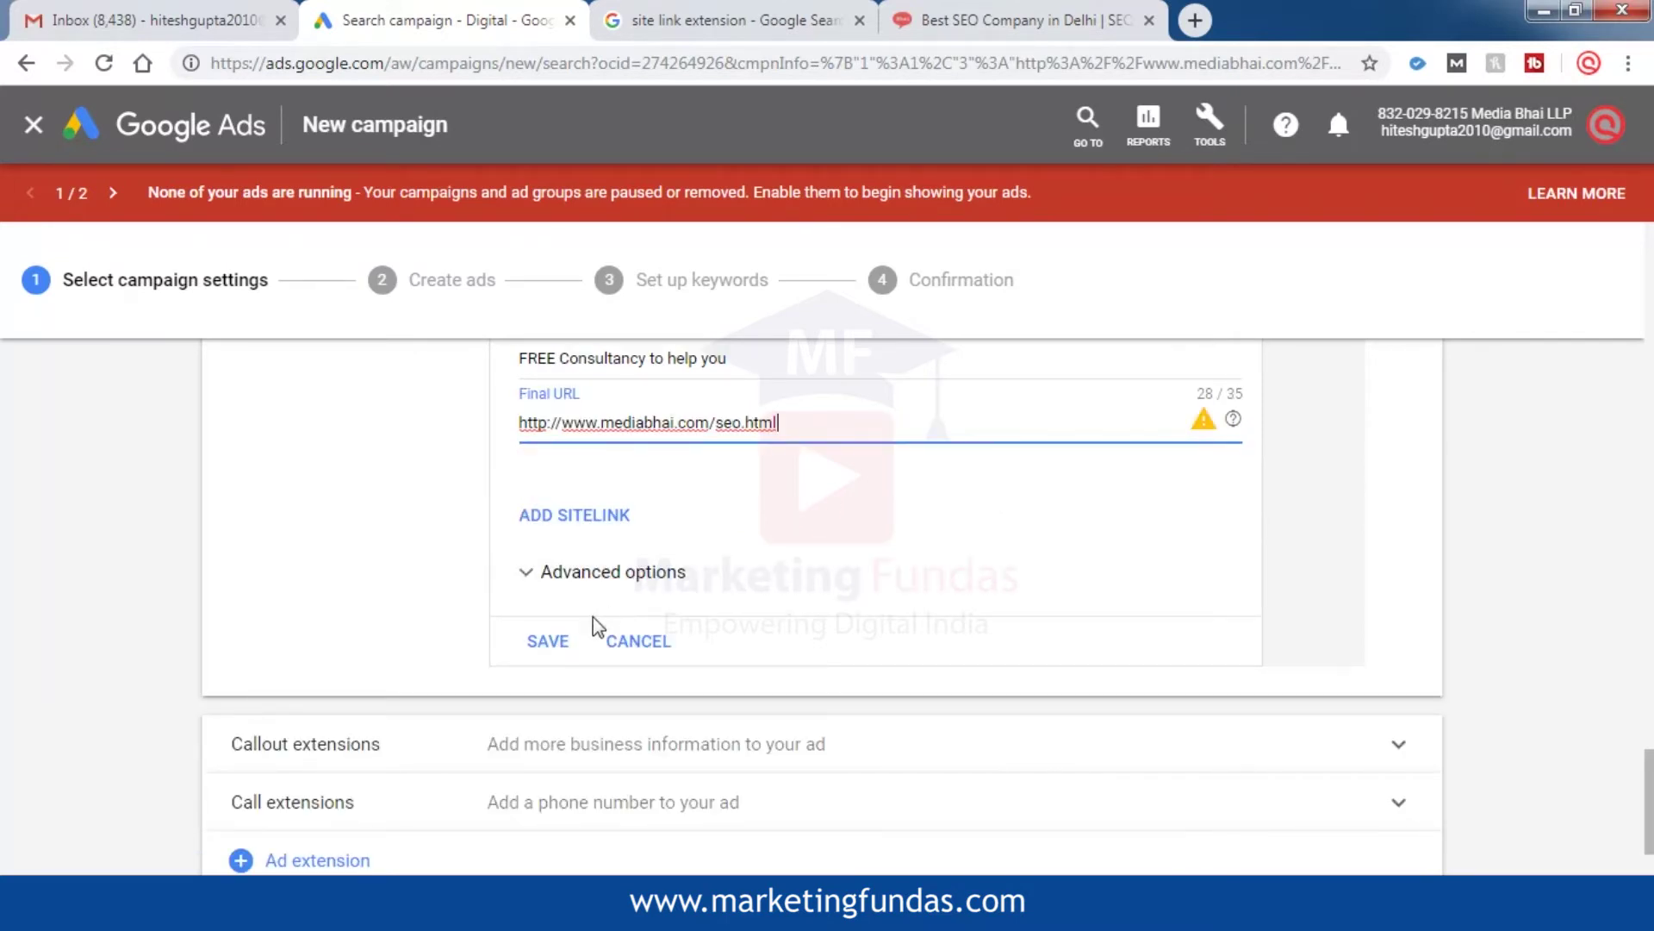
left_click(559, 640)
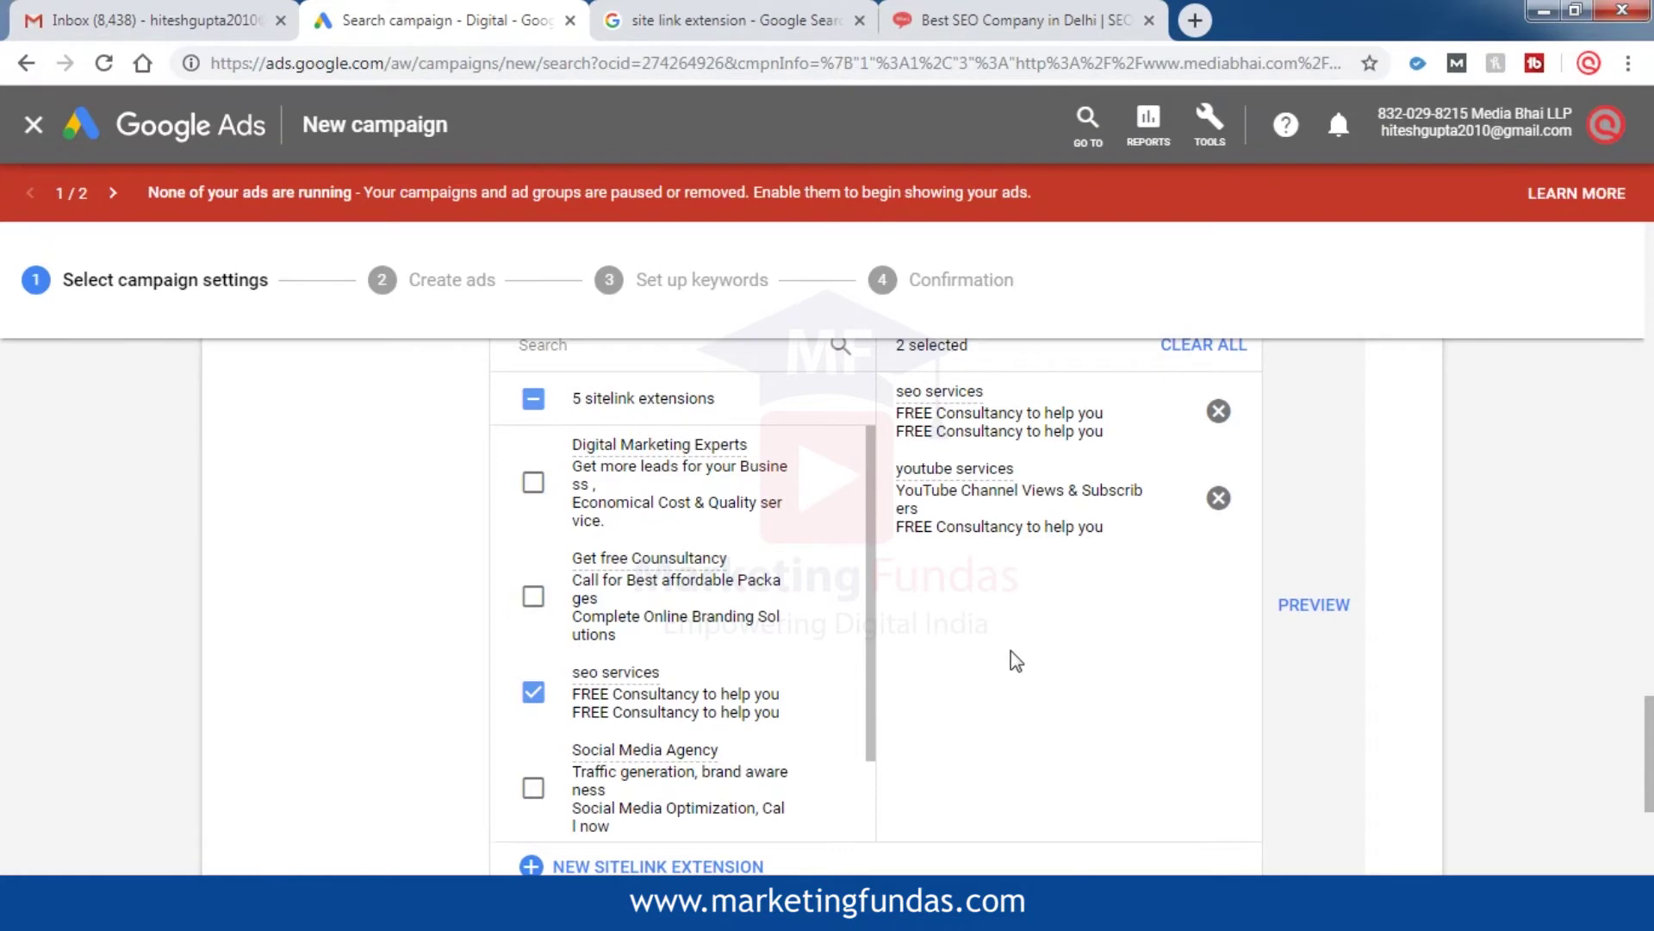
Preview how the selected sitelinks look in the mobile ad and in the desktop ad
scroll(1011, 655, "up", 1)
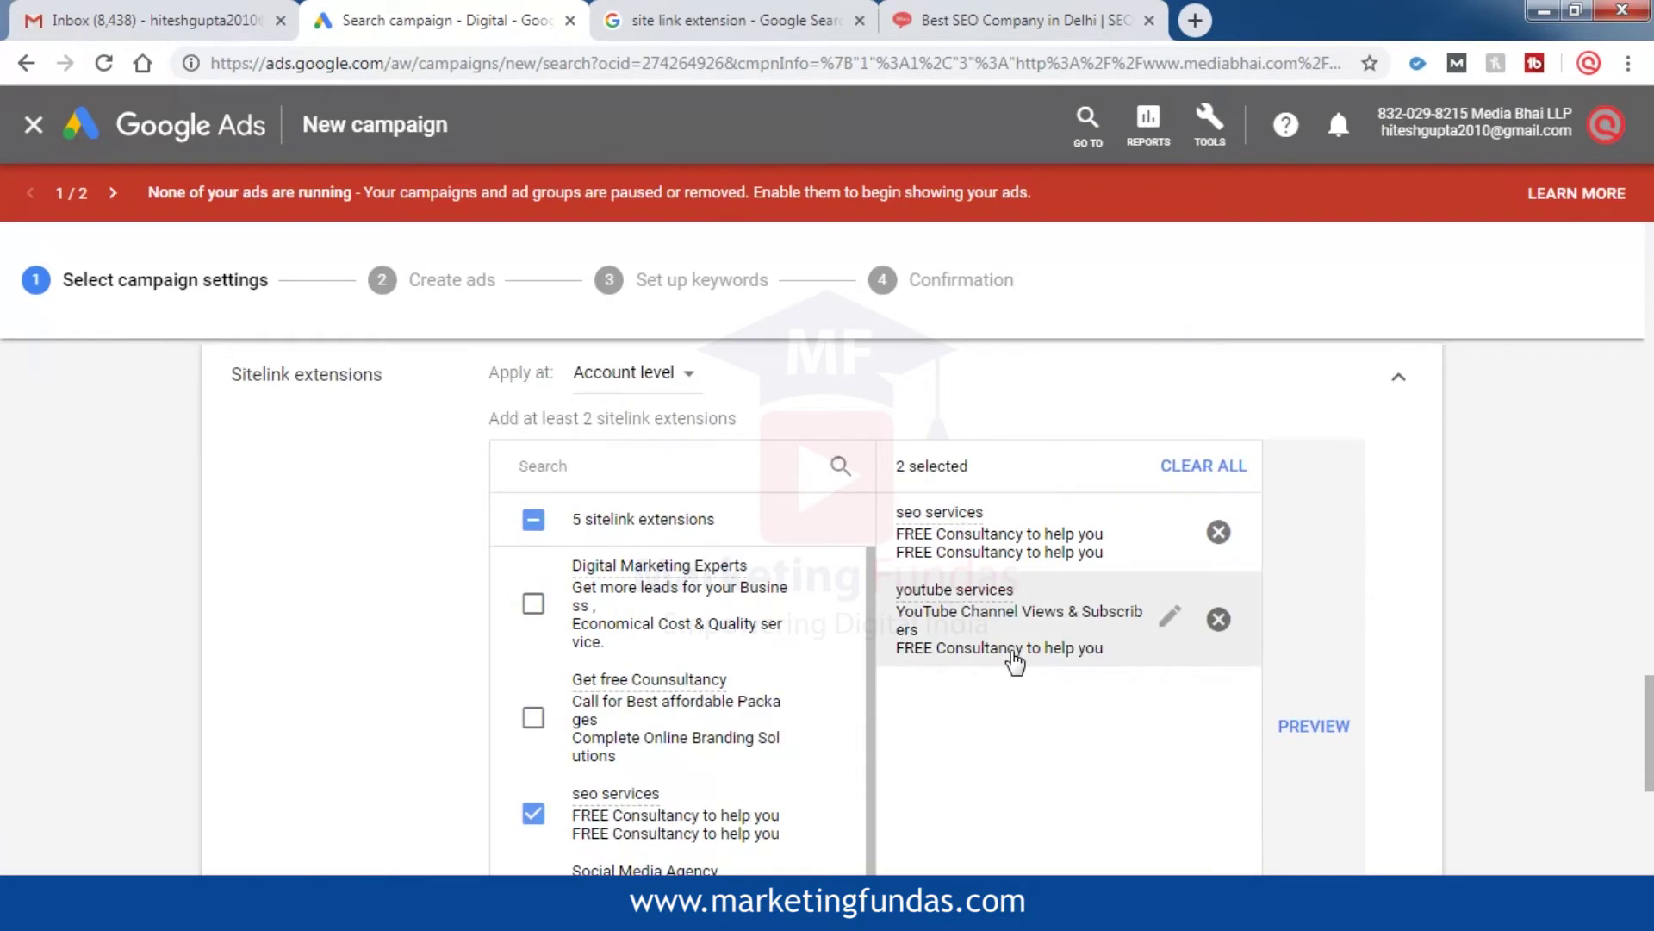
left_click(1302, 730)
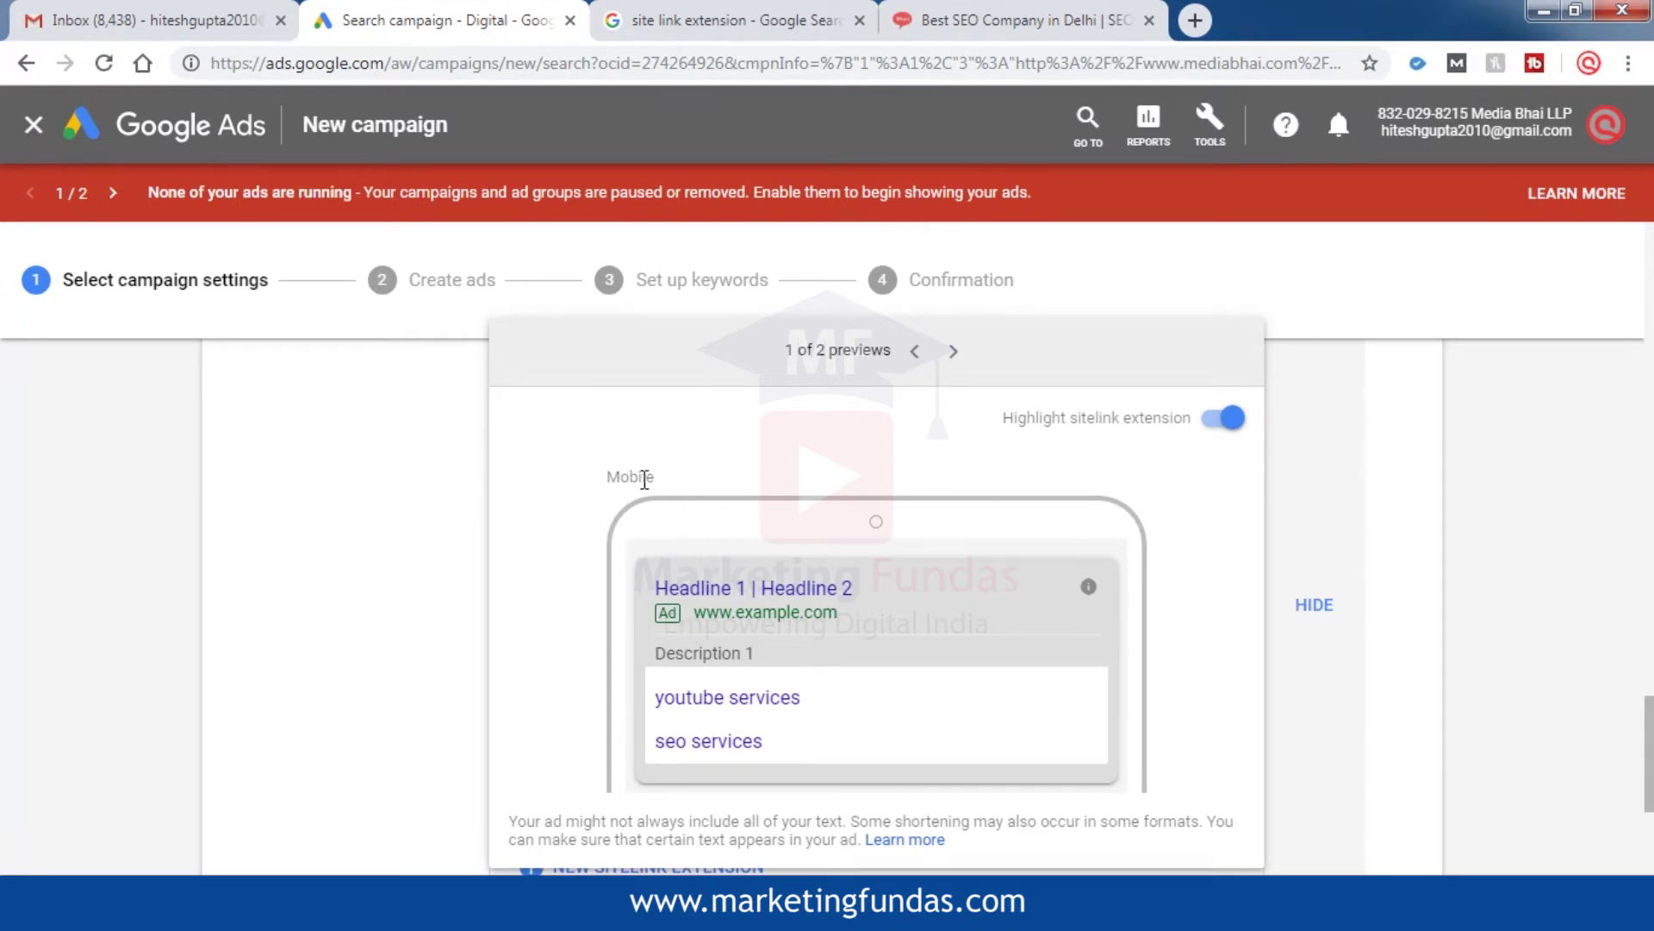
left_click(953, 351)
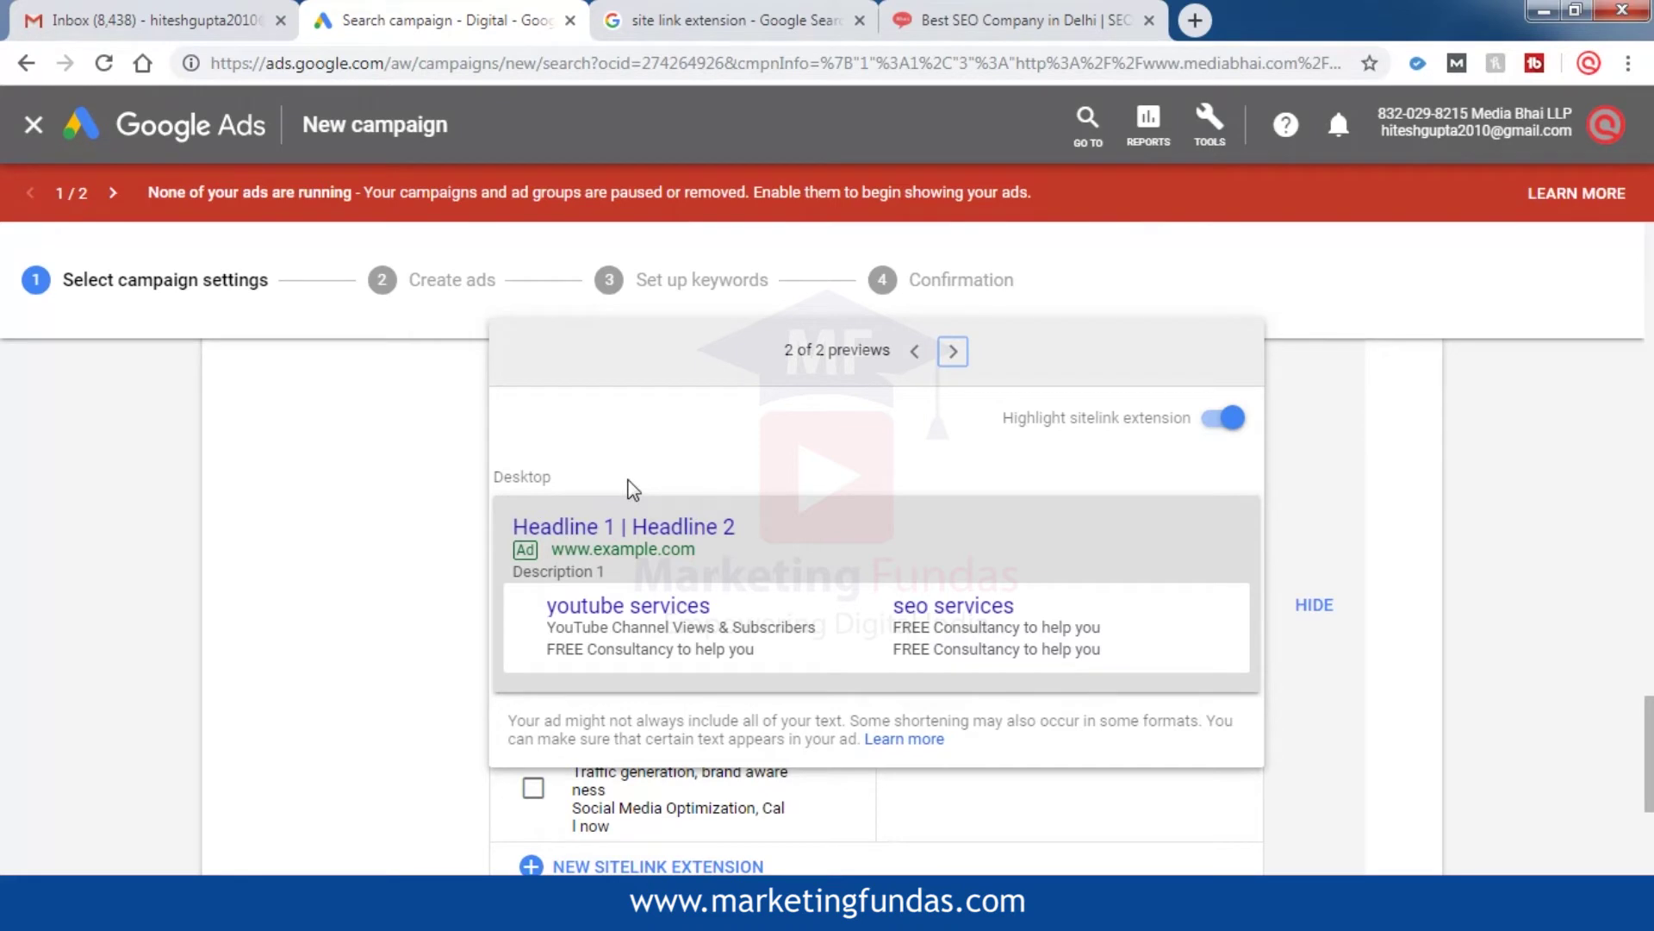